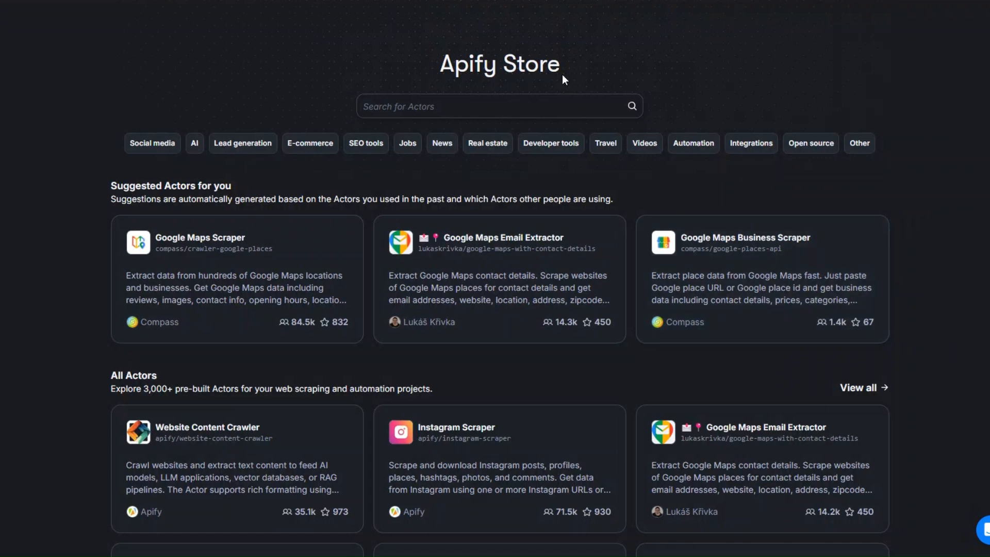
Step: Search the Apify Store for "youtube" and look through the Actors found
left_click(451, 108)
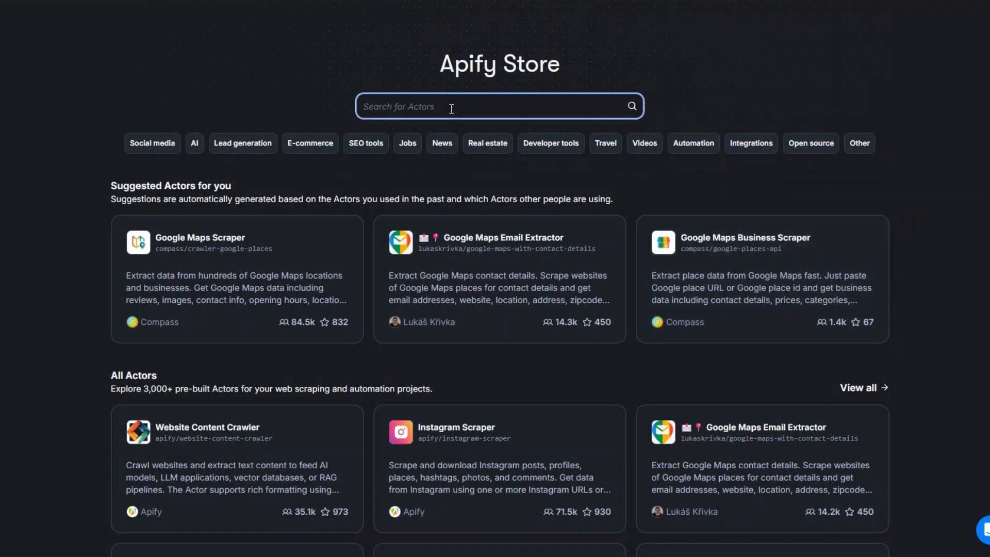
type("youtube")
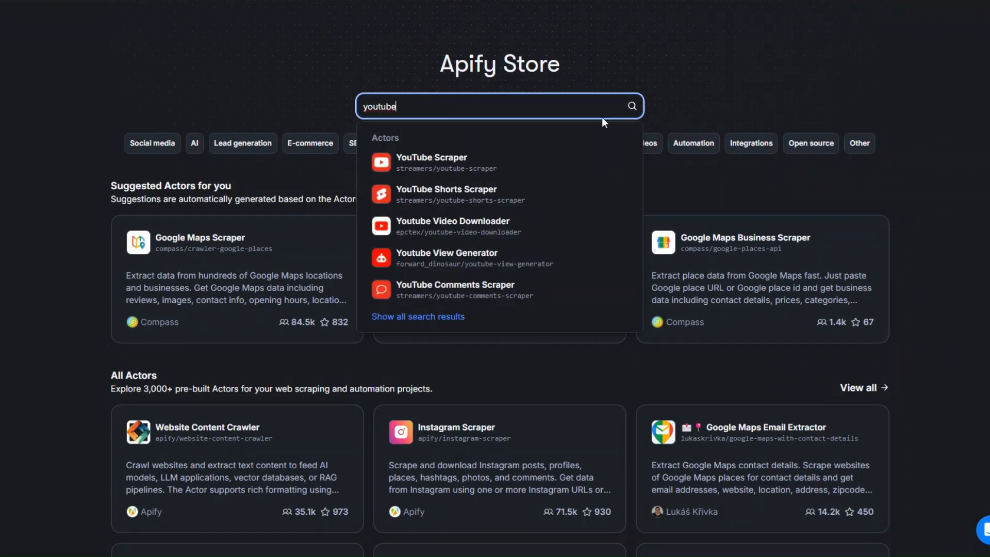
left_click(632, 106)
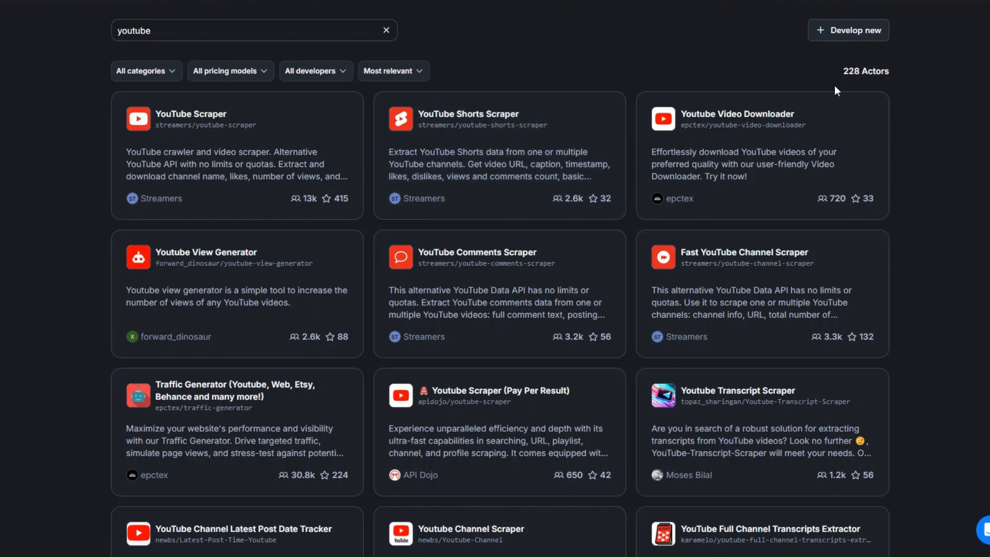
left_click_drag(840, 73, 902, 68)
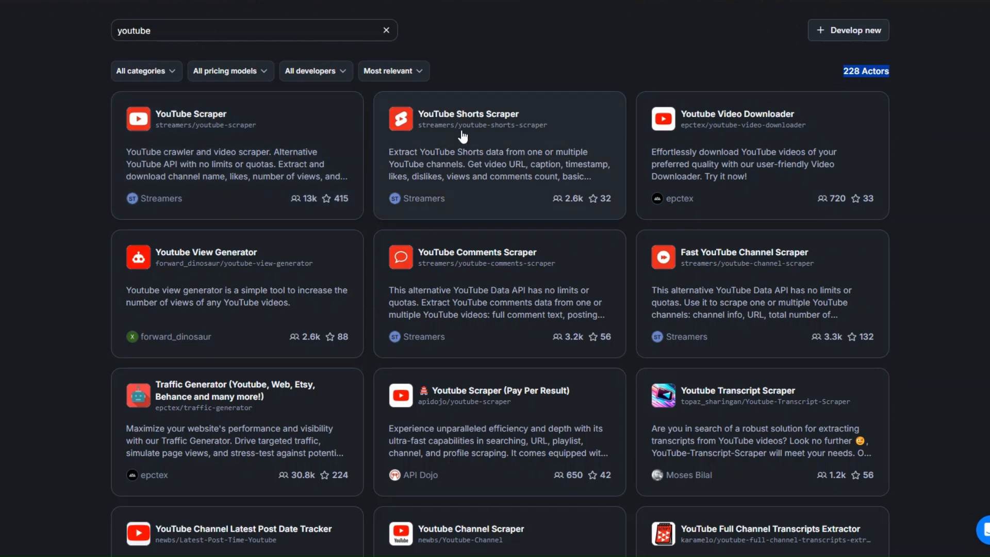
scroll(799, 150, "down", 1)
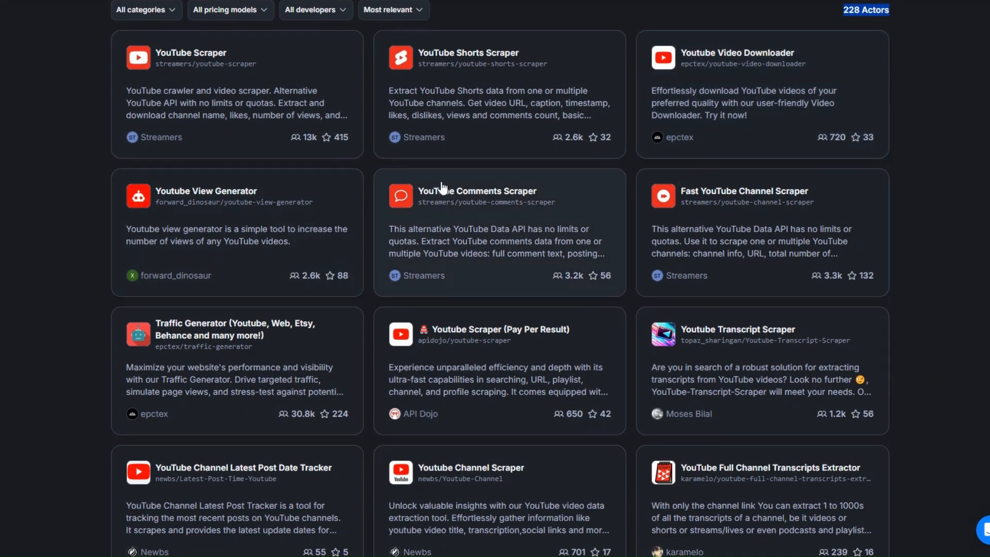
scroll(442, 188, "down", 3)
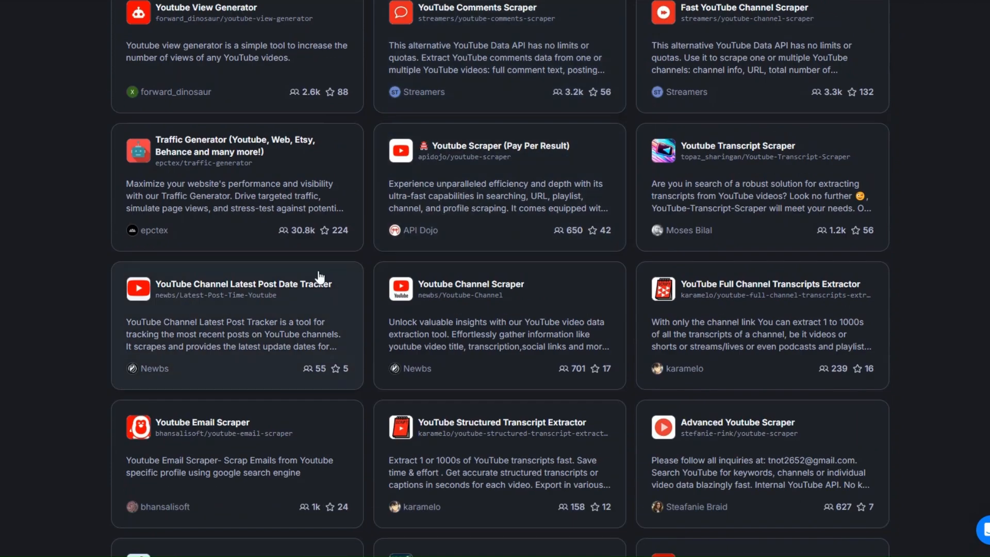
Step: Refine the search to "youtube transcript" and open the Youtube Transcript Scraper Actor by topaz_sharingan
scroll(365, 265, "up", 4)
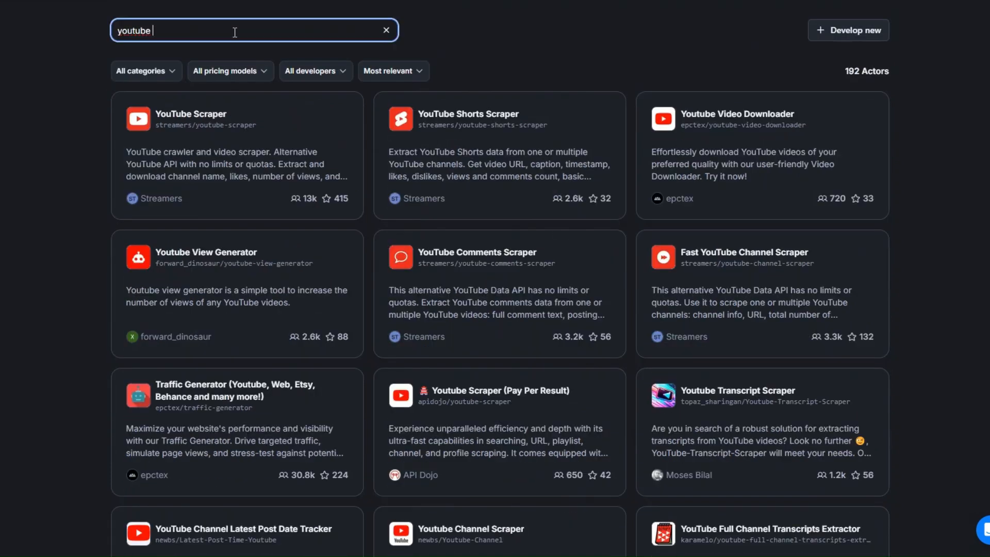
type("transcript")
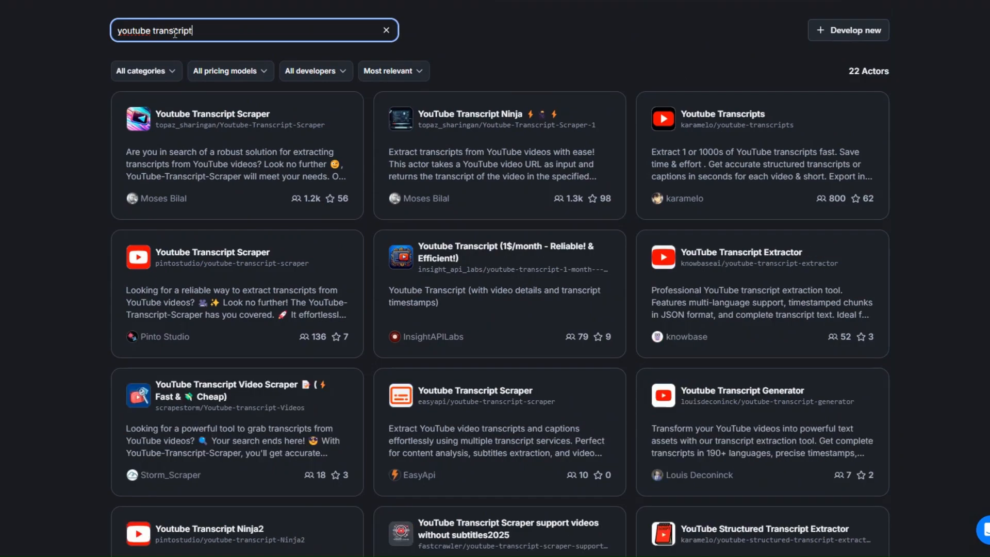
left_click(971, 137)
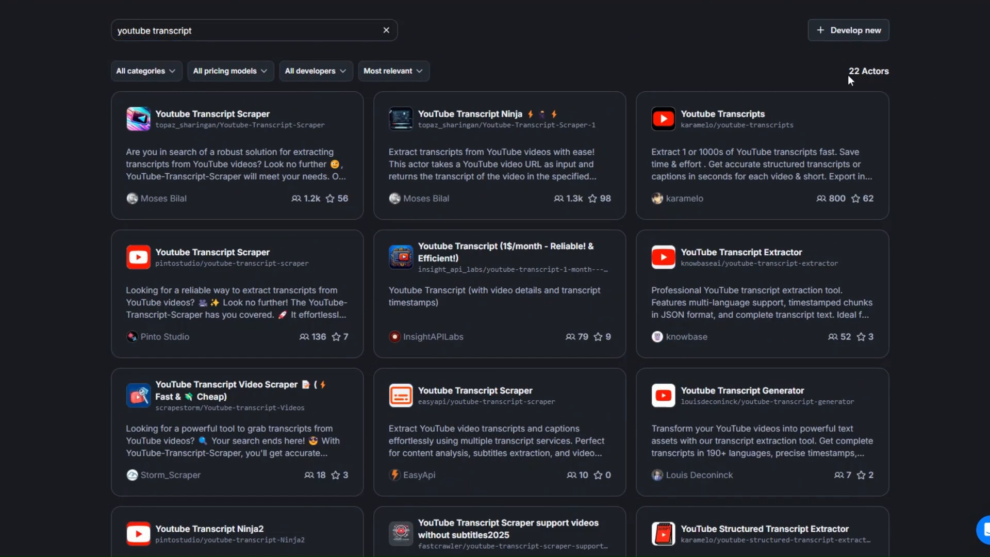
scroll(942, 190, "down", 11)
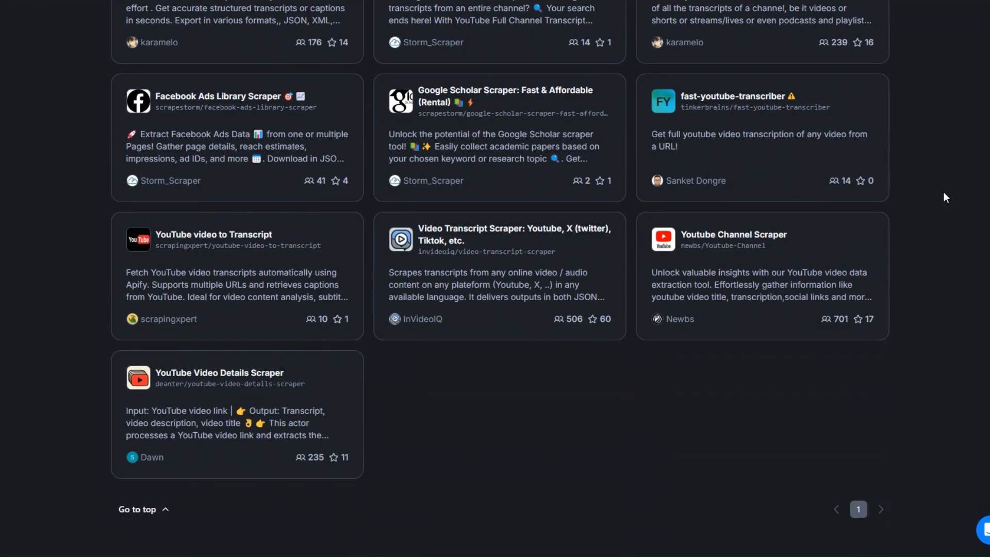
scroll(942, 192, "up", 11)
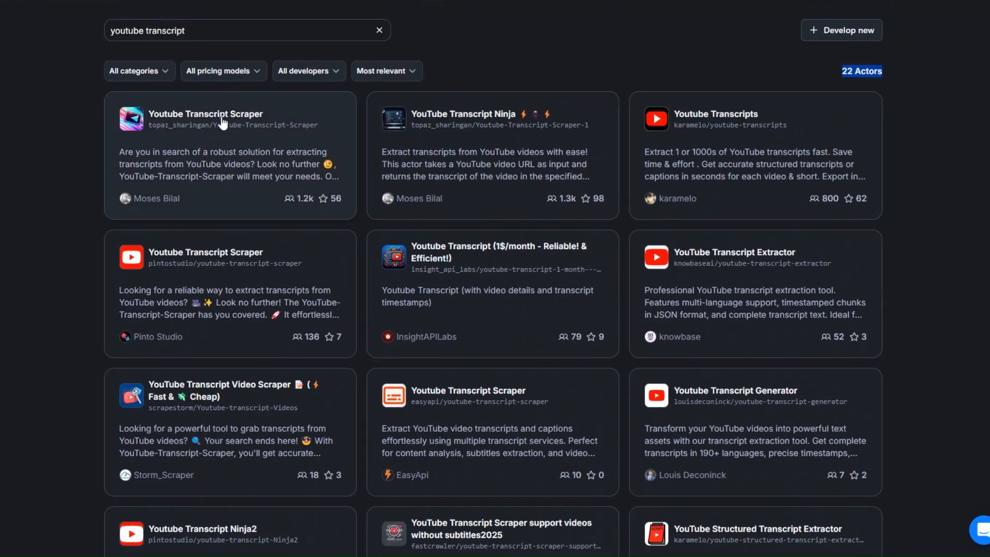
left_click(231, 126)
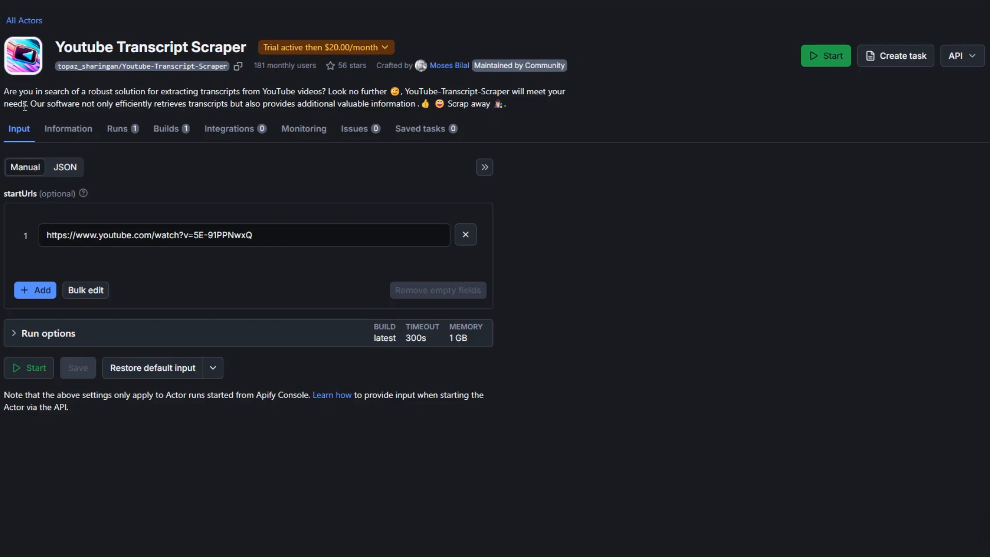
left_click_drag(149, 92, 316, 93)
left_click(616, 226)
left_click(270, 235)
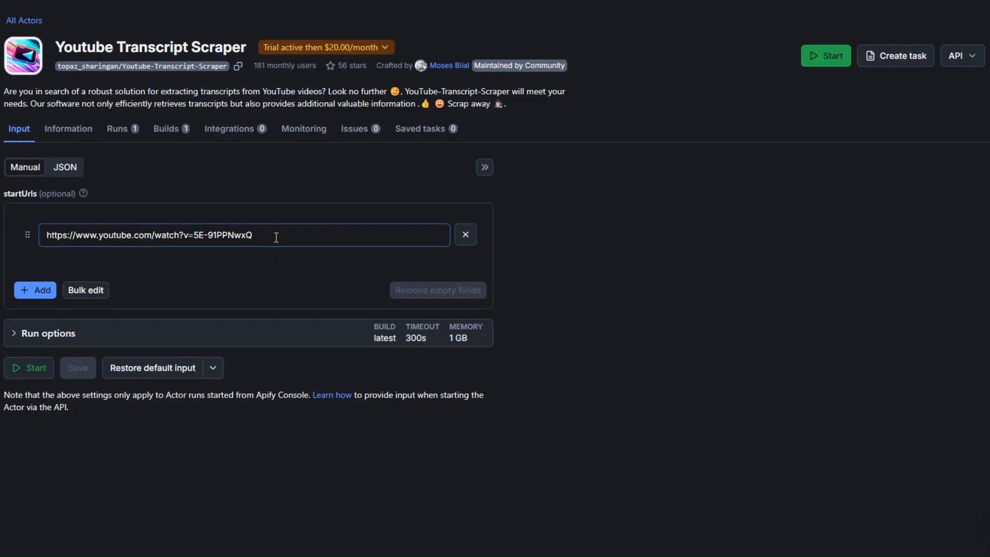
triple_click(239, 235)
left_click(262, 235)
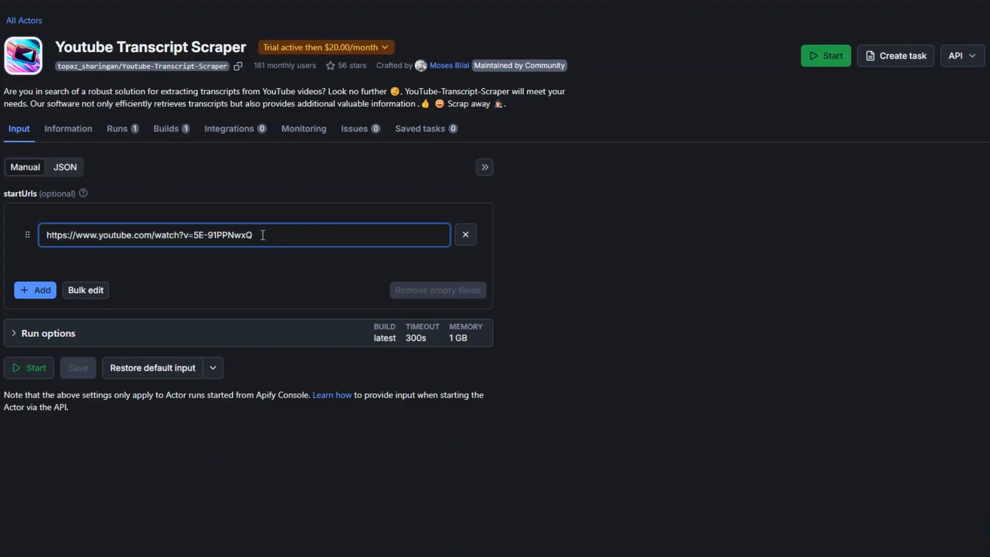
left_click_drag(262, 235, 41, 238)
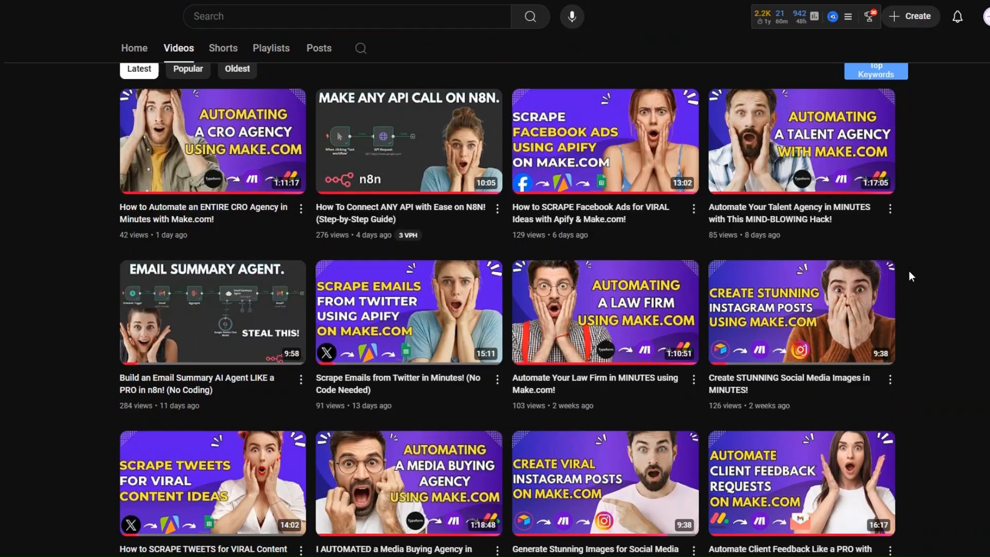
scroll(923, 309, "down", 6)
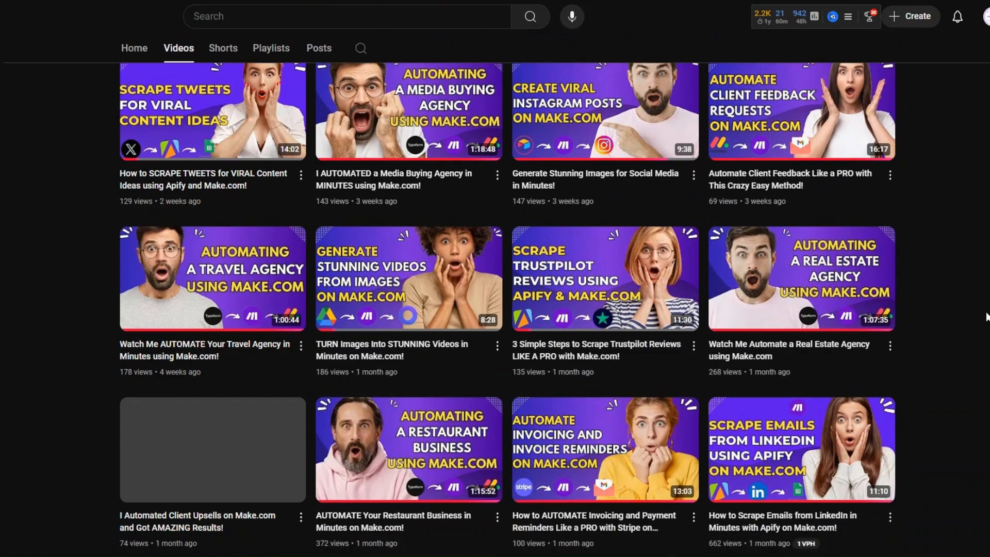
scroll(985, 316, "down", 10)
scroll(985, 316, "up", 5)
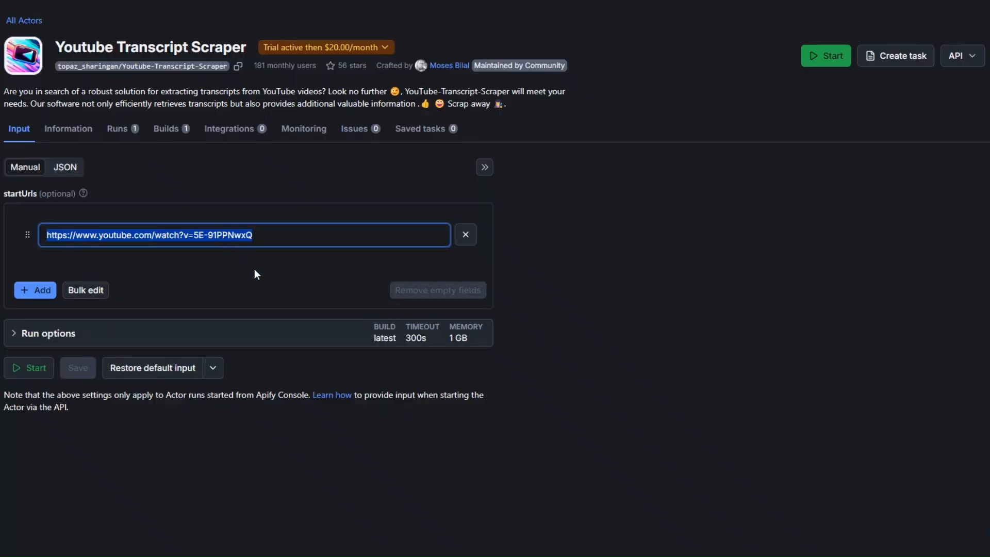
type("https://www.youtube.com/watch?v=ATo4drG9Zu4")
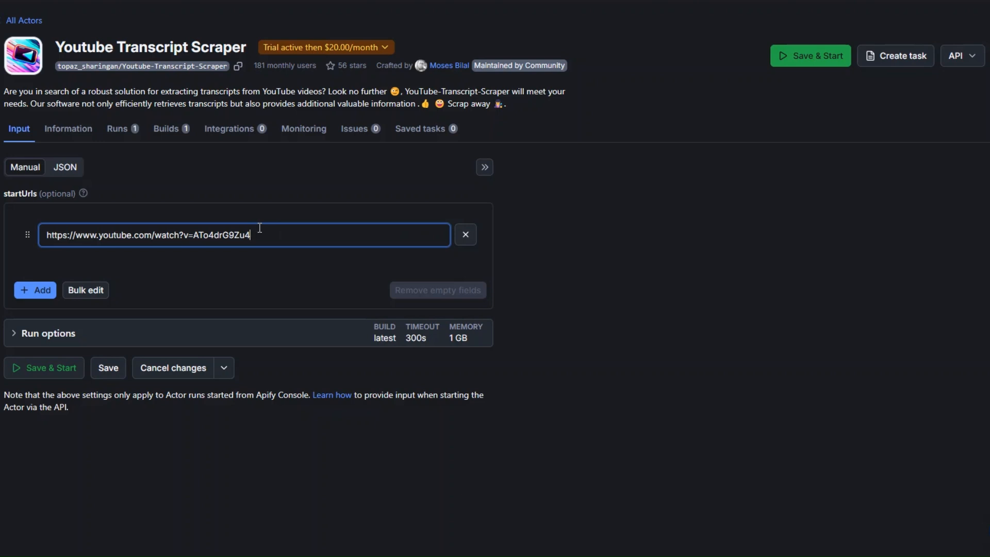
Step: Save the input, start the Youtube Transcript Scraper run and view the run's output table
left_click(43, 367)
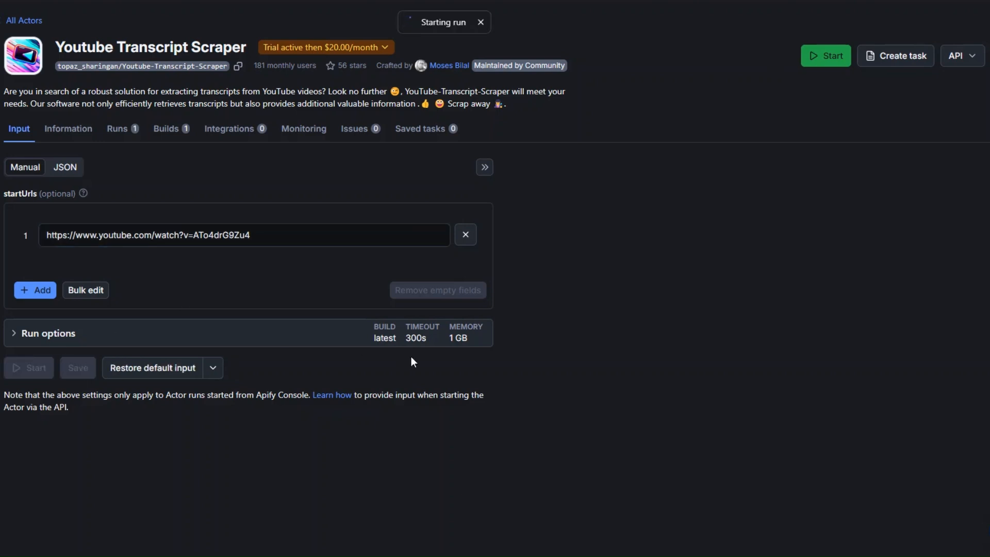
scroll(413, 360, "down", 1)
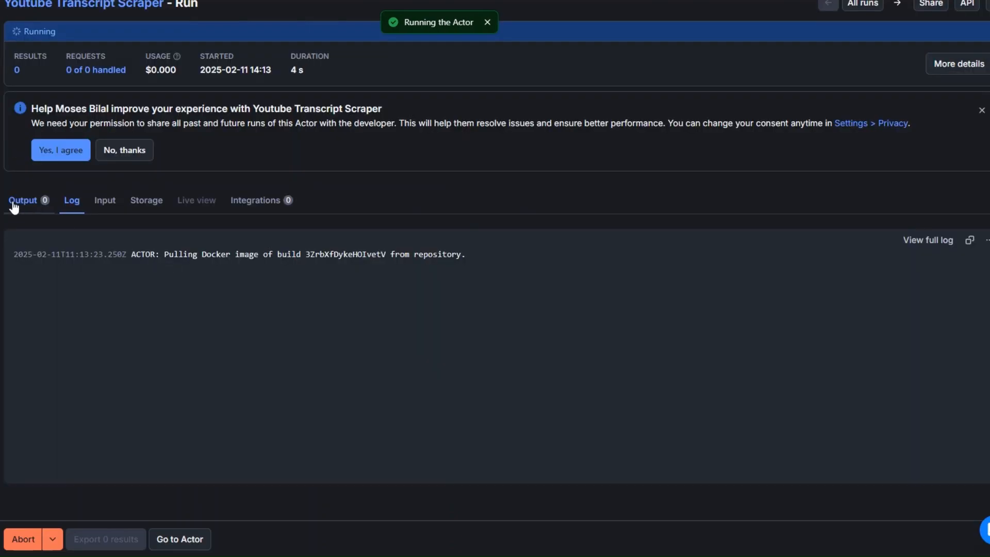
left_click(20, 201)
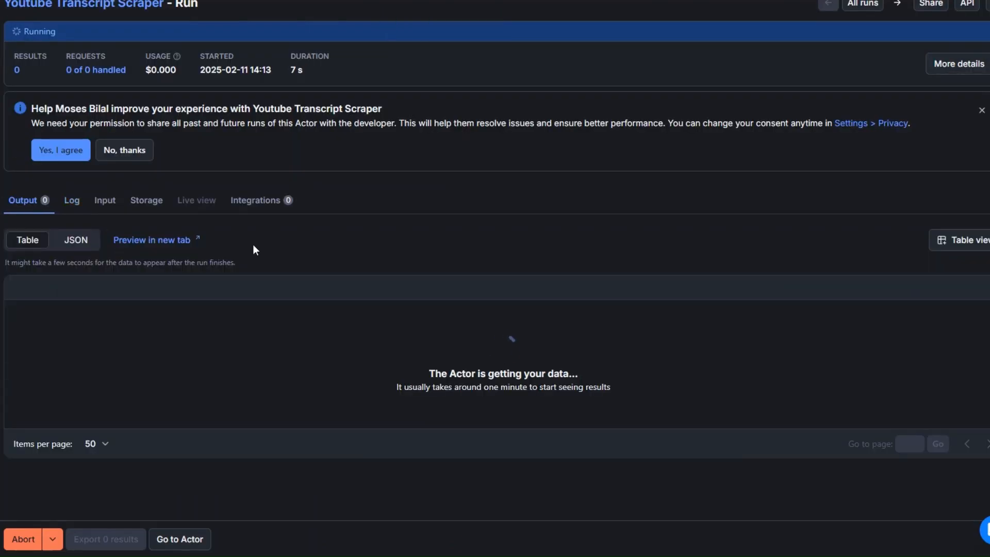
scroll(253, 245, "up", 1)
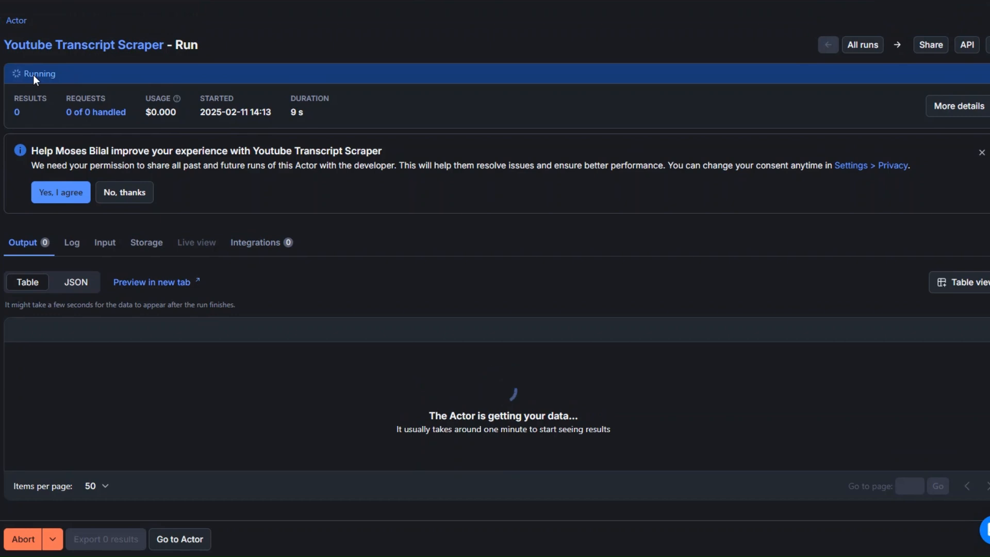
left_click_drag(413, 410, 586, 416)
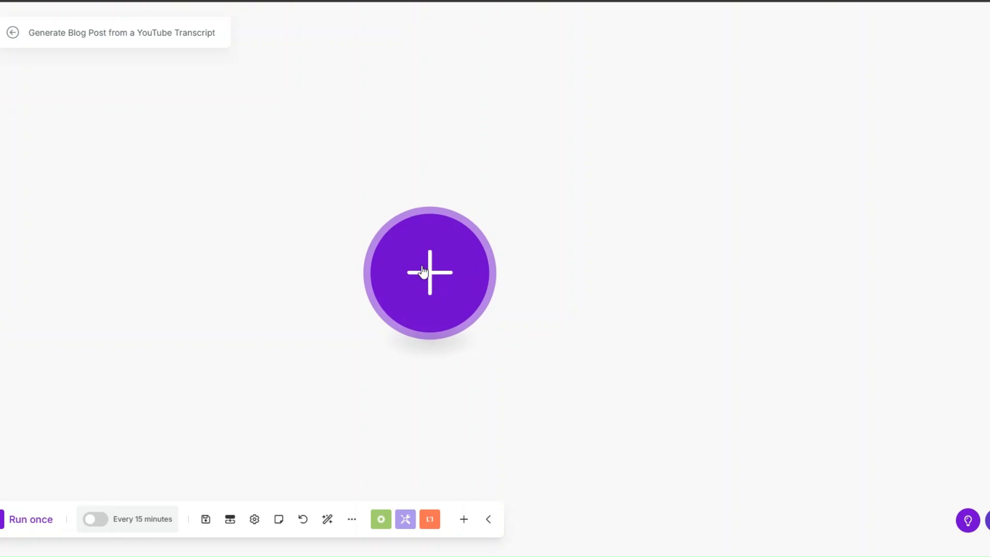
Step: Switch to the Make scenario "Generate Blog Post from a YouTube Transcript" and add an Apify Run an Actor module
left_click(432, 274)
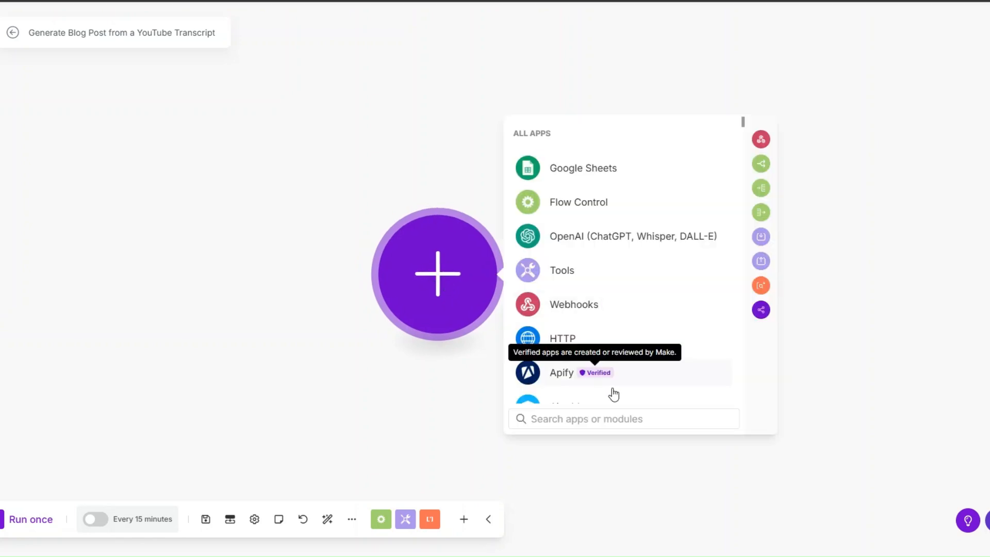
left_click(575, 382)
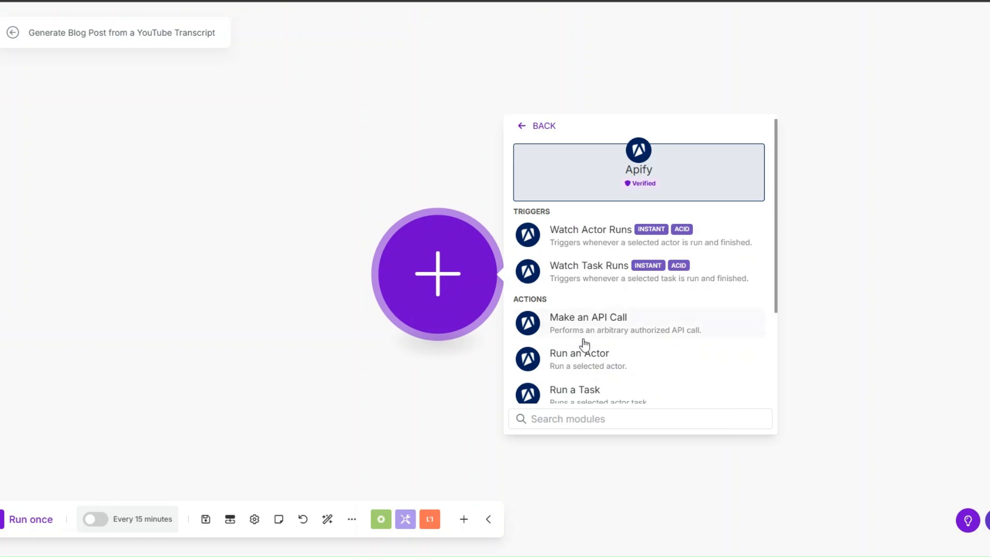
left_click(583, 360)
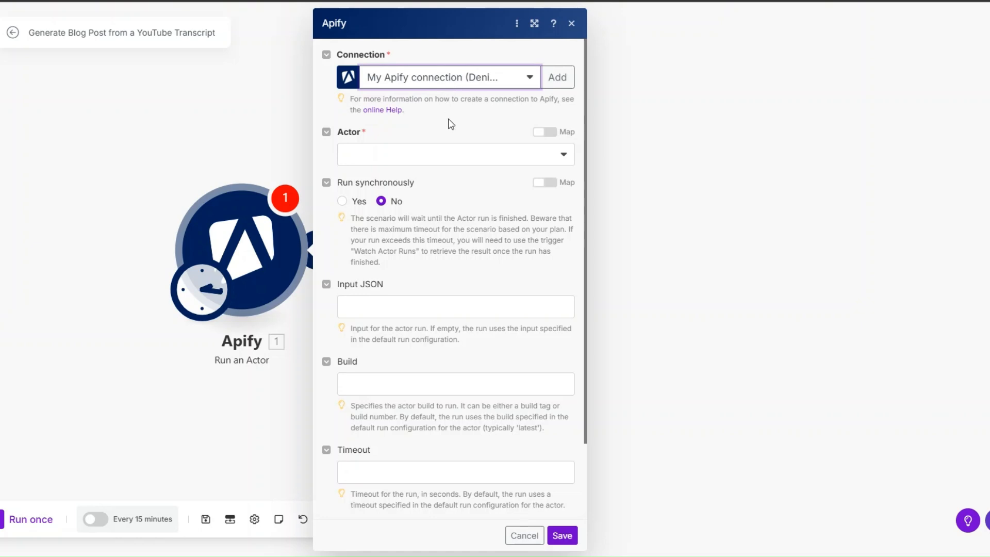
Step: Try to add a new Apify connection, copying the personal API token from Apify's API & Integrations settings, and close the connection form
left_click(557, 78)
left_click_drag(718, 82, 556, 76)
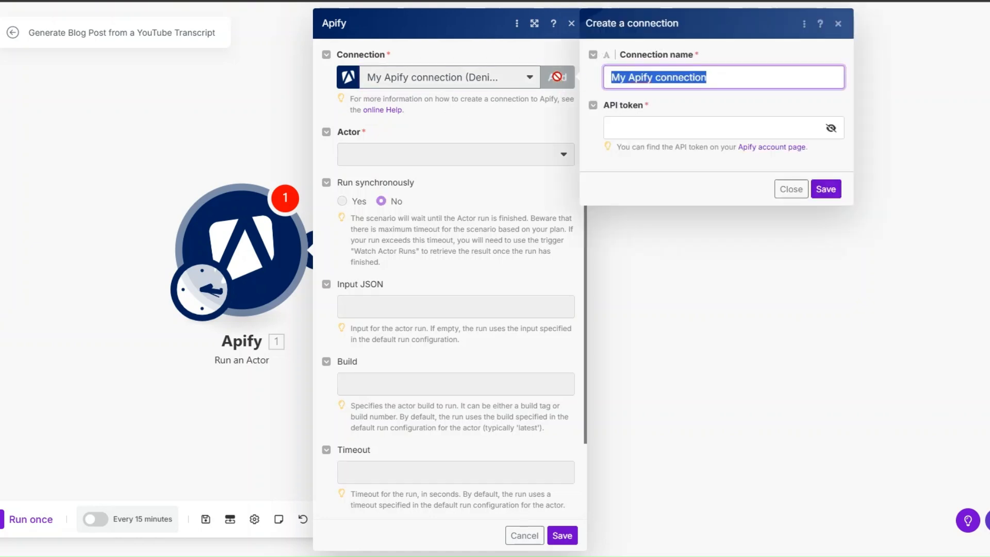
left_click(628, 133)
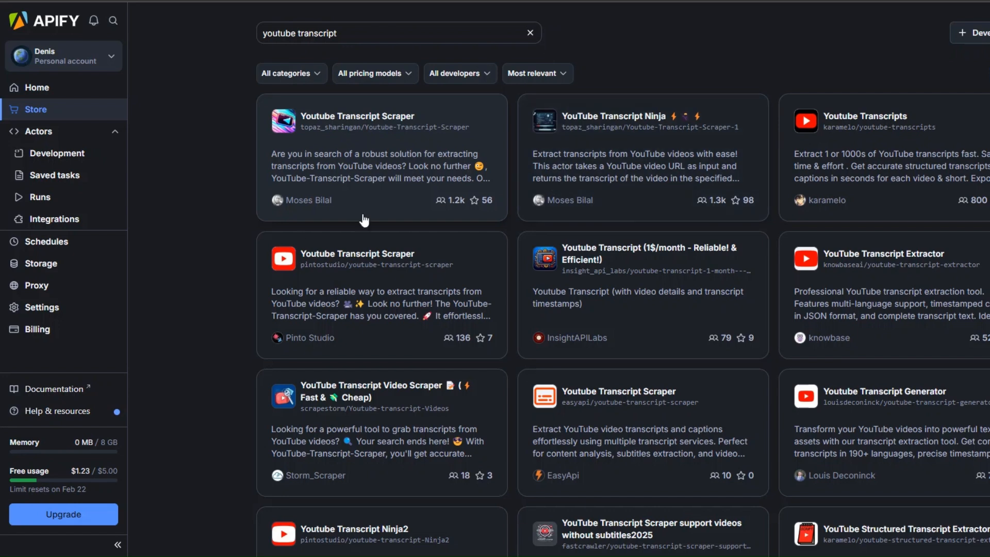
left_click(51, 308)
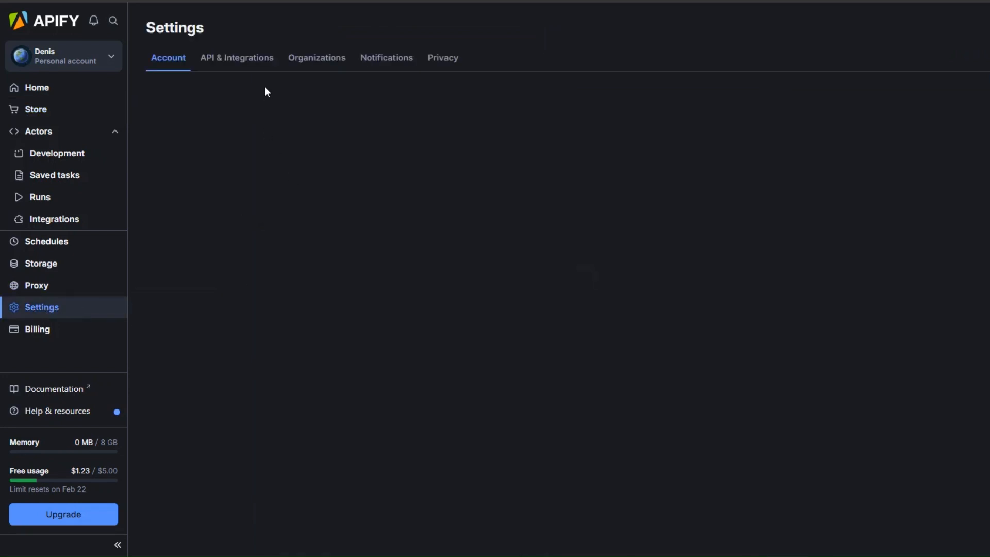
left_click(237, 57)
left_click_drag(156, 172, 250, 172)
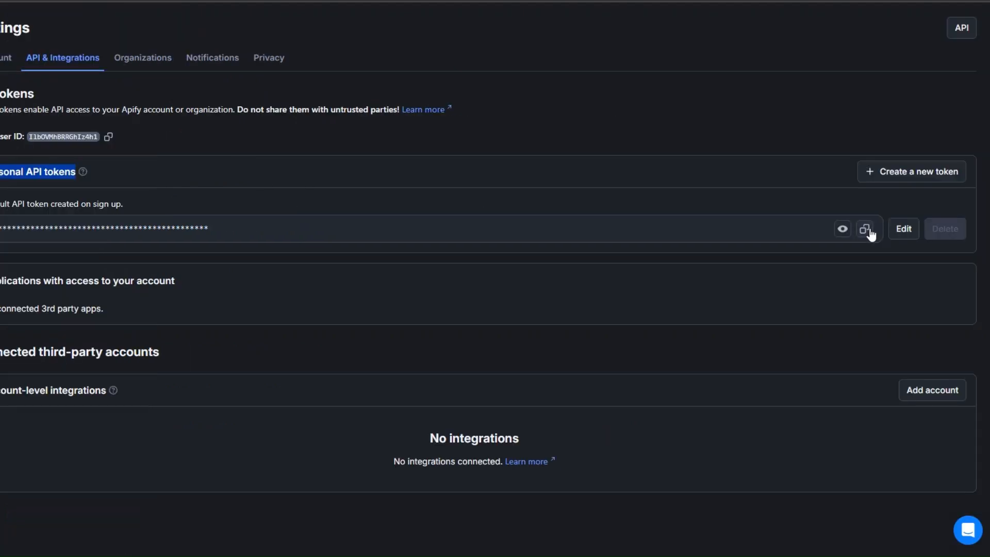
left_click(865, 229)
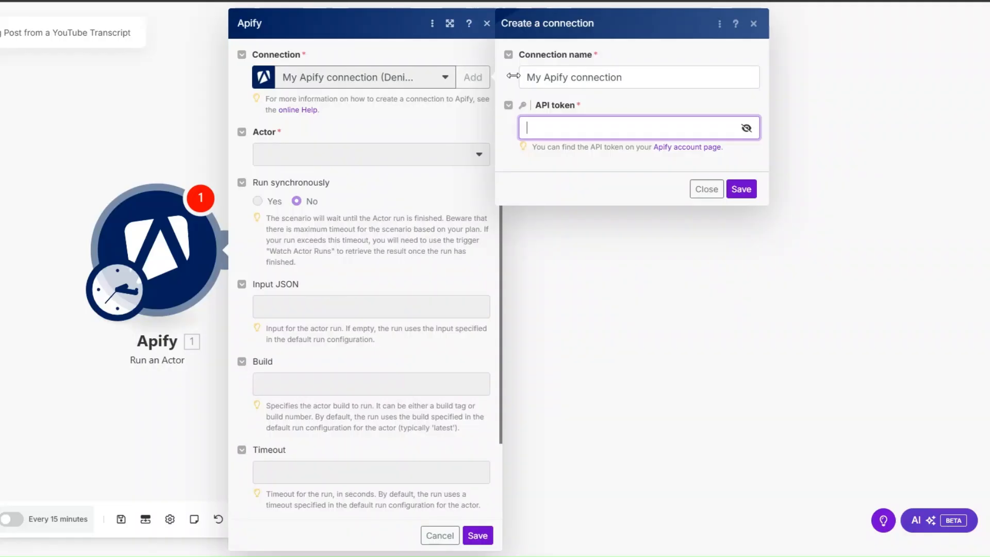
left_click(738, 190)
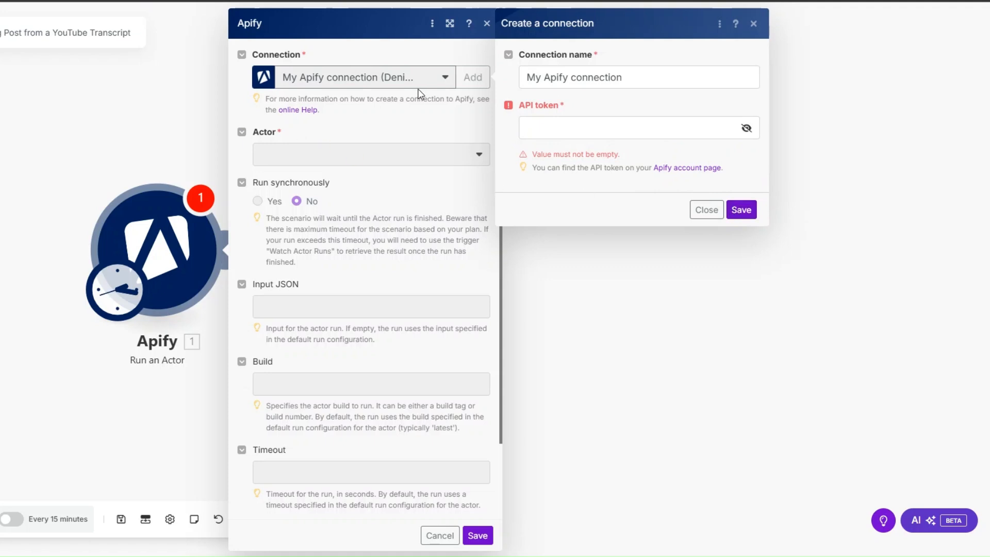
left_click(705, 211)
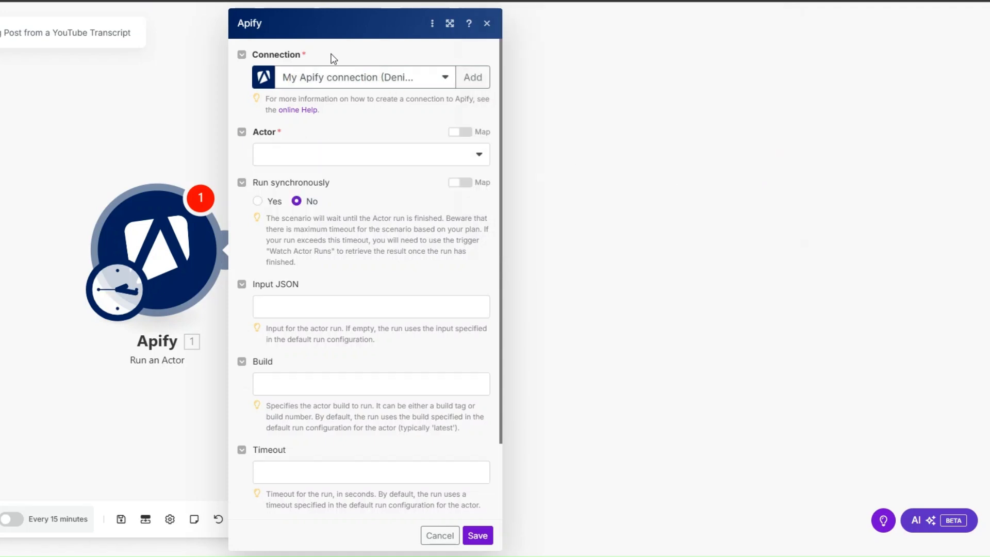
Step: Choose Youtube Transcript Scraper as the module's Actor and set Run synchronously to Yes
left_click(317, 158)
type("tran")
left_click(442, 206)
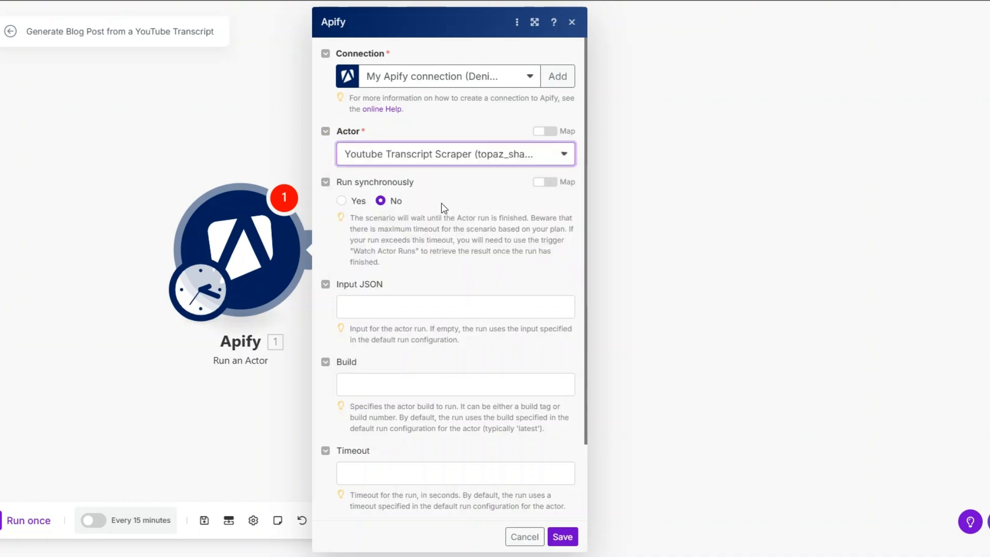
left_click(341, 201)
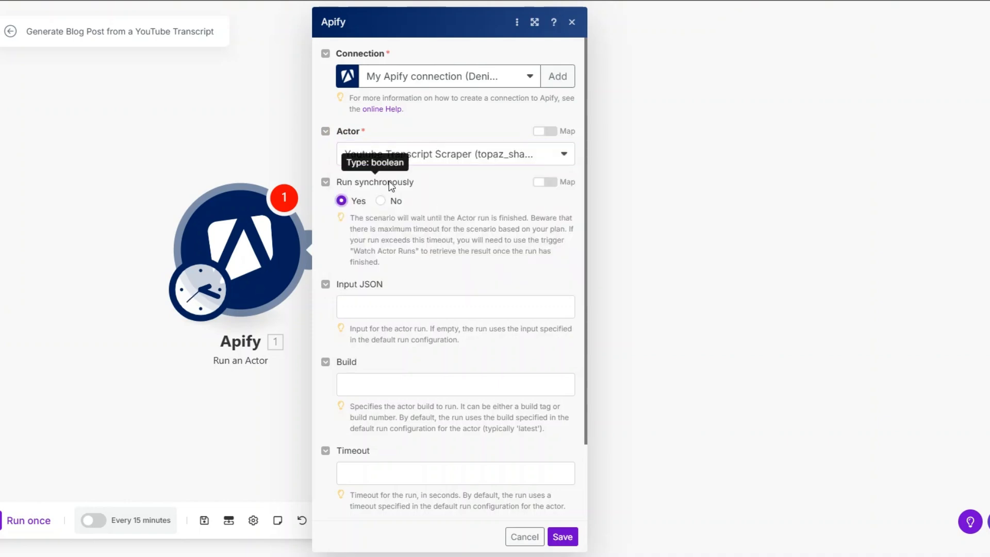
Step: Switch to Apify, open the Youtube Transcript Scraper Actor's input in JSON view and copy the whole JSON
left_click(390, 306)
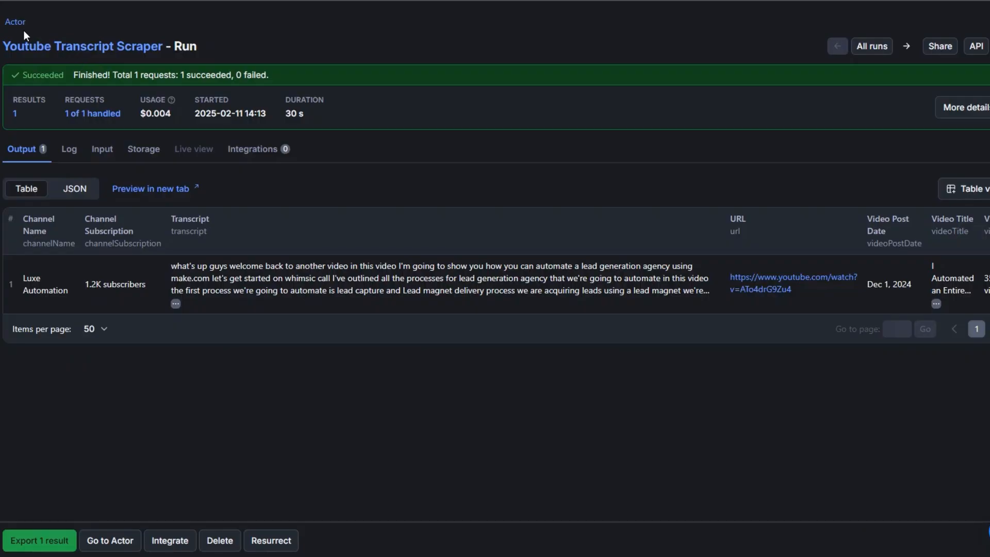
left_click(11, 21)
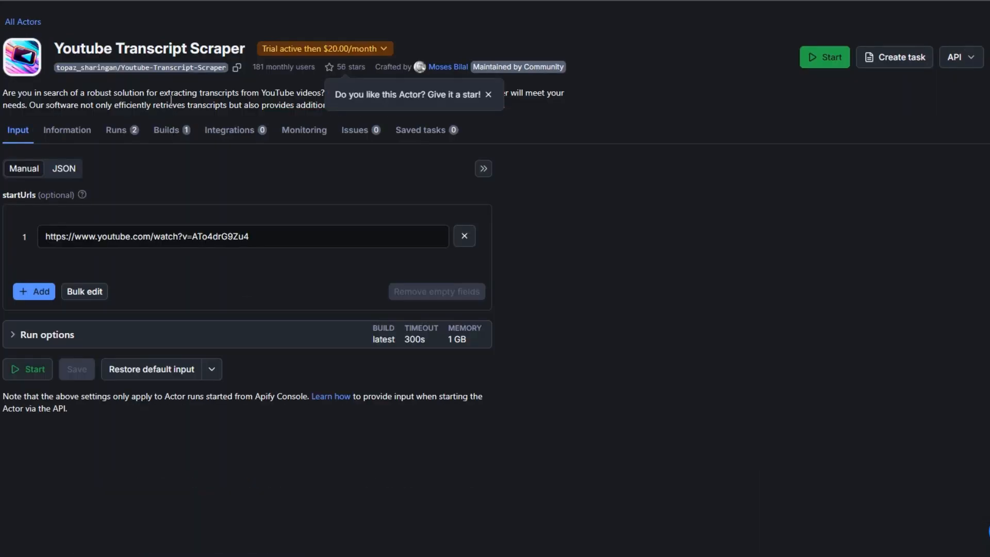
left_click(64, 168)
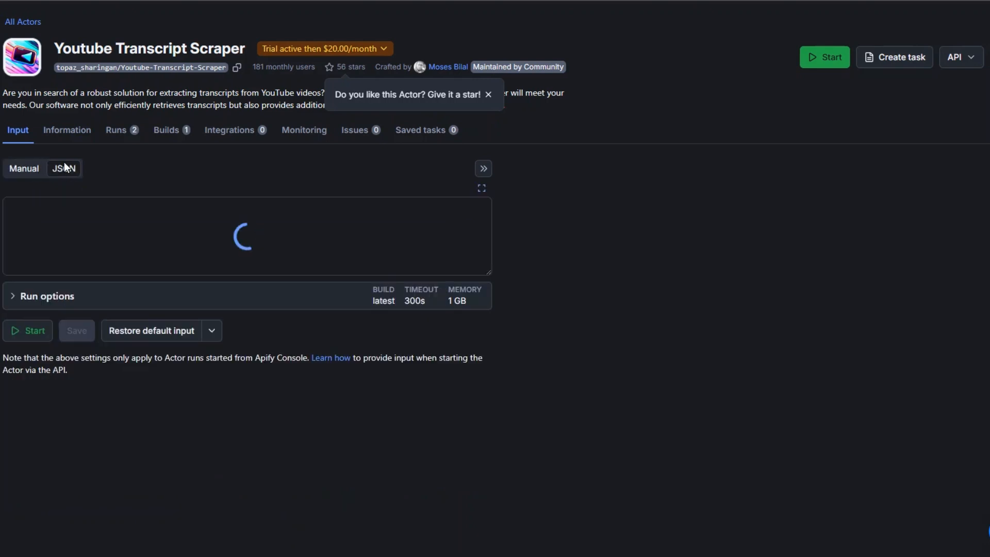
left_click_drag(47, 204, 59, 256)
right_click(57, 239)
left_click(94, 339)
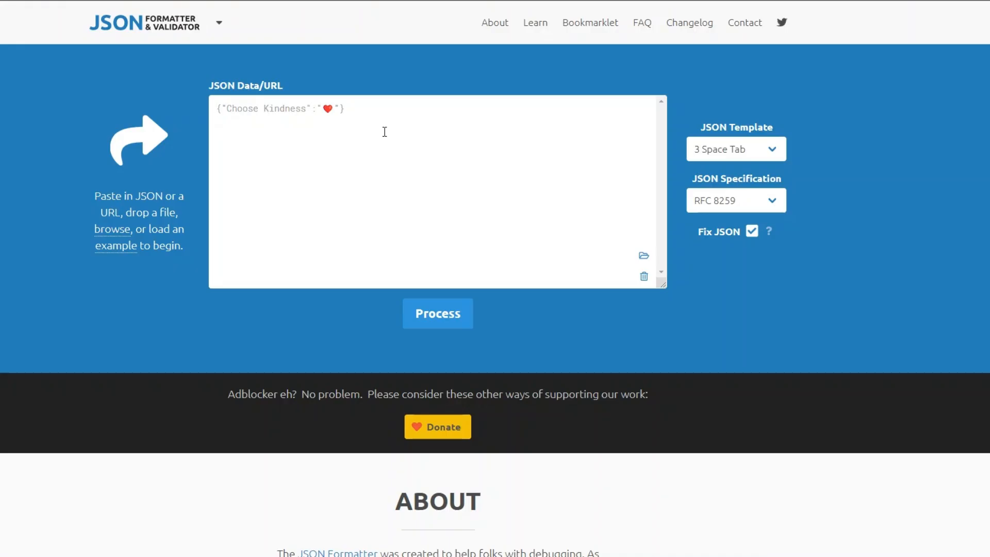
Step: Paste the copied input into JSON Formatter & Validator, process it and copy the formatted JSON
key("ctrl+v")
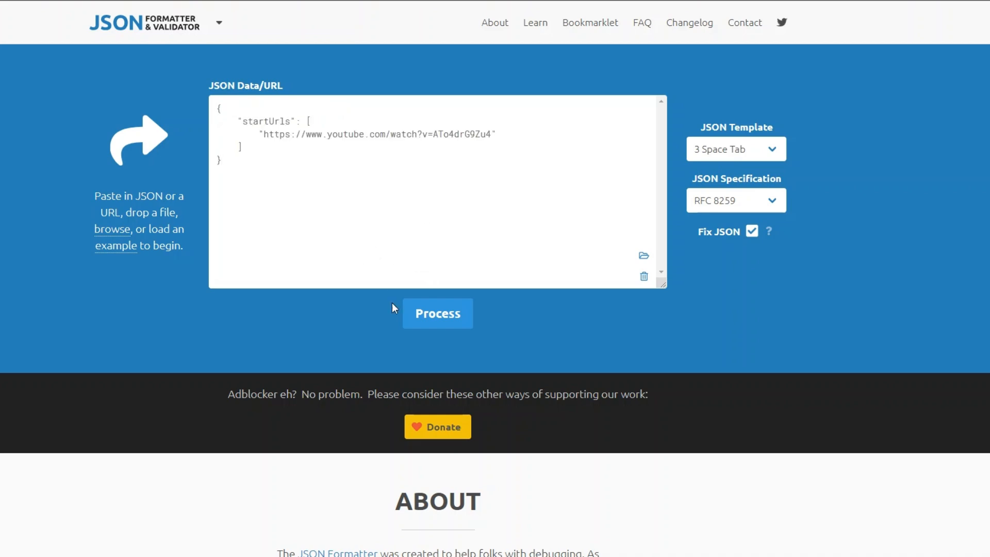
left_click(418, 325)
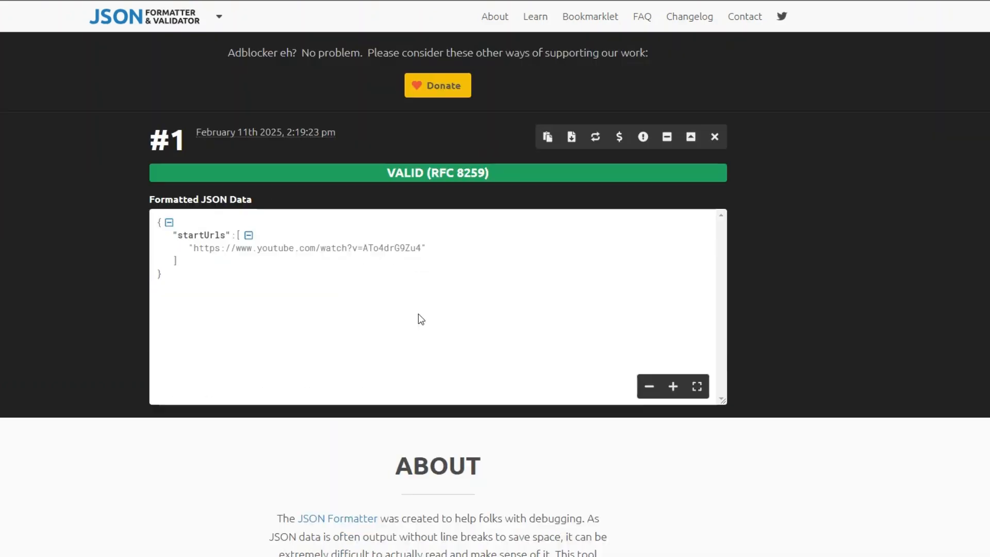
left_click(547, 137)
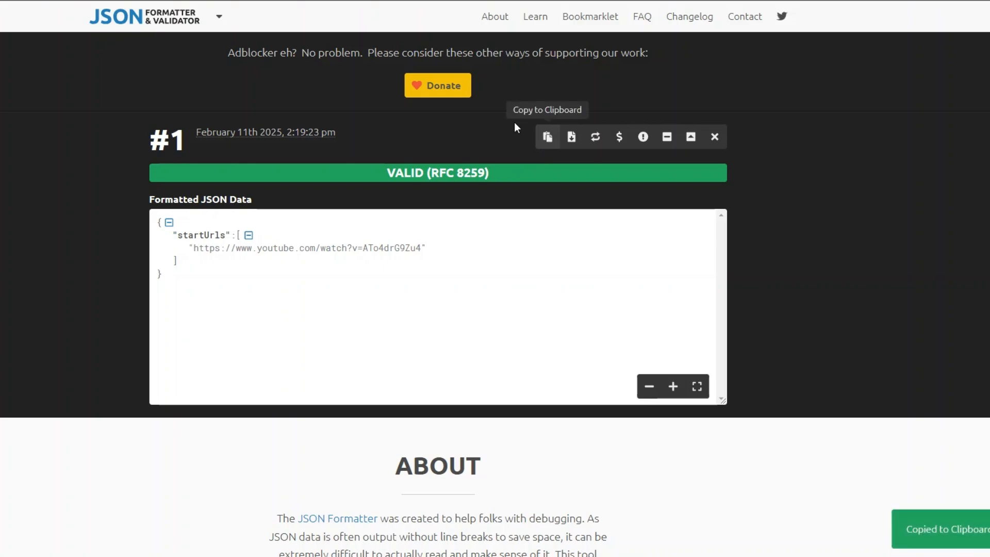
Step: Switch back to Make, paste the formatted startUrls JSON as the Run an Actor module's Input JSON and save the module
key("alt+Tab")
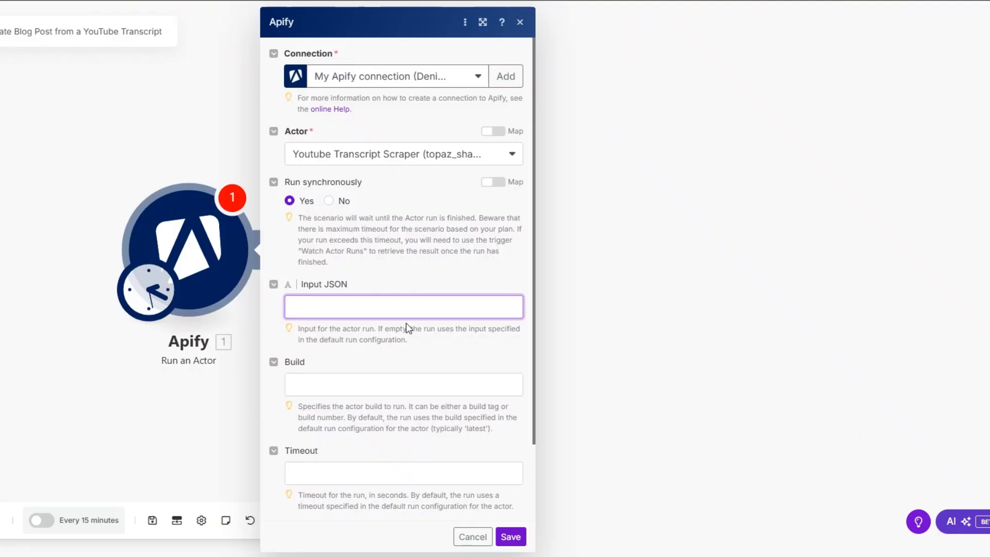
key("ctrl+v")
left_click(410, 517)
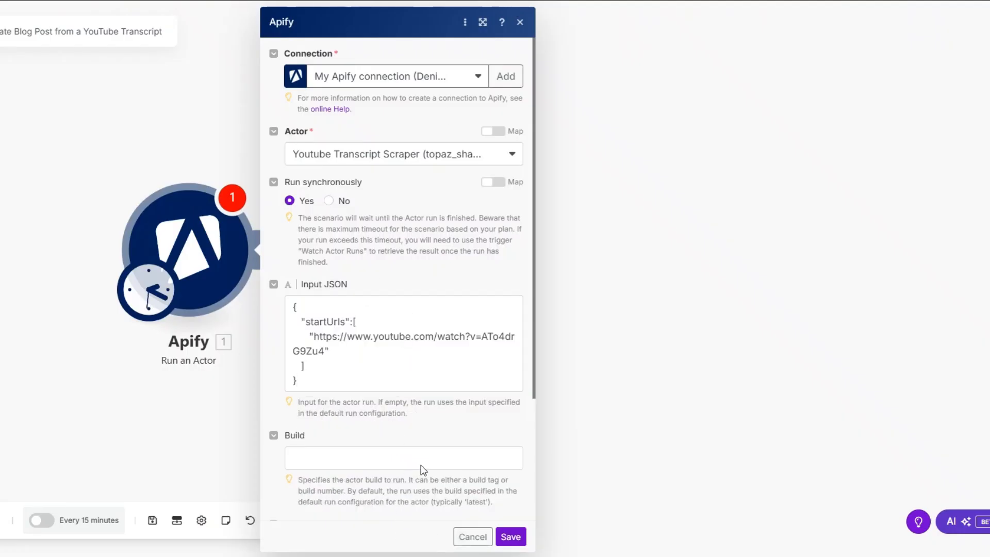
scroll(407, 387, "down", 3)
left_click(509, 536)
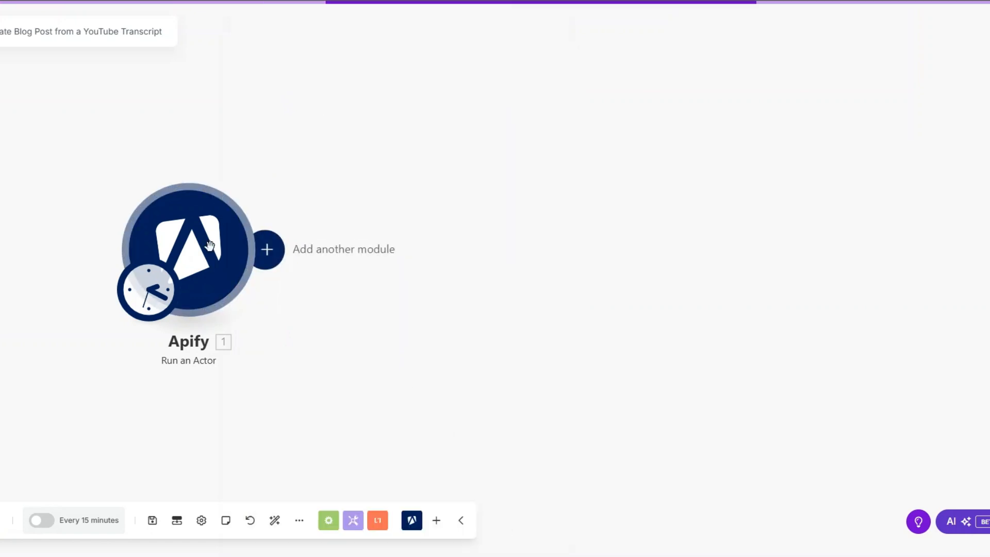
Step: Rename the Run an Actor module as "Extract YT Video Transcript"
right_click(207, 269)
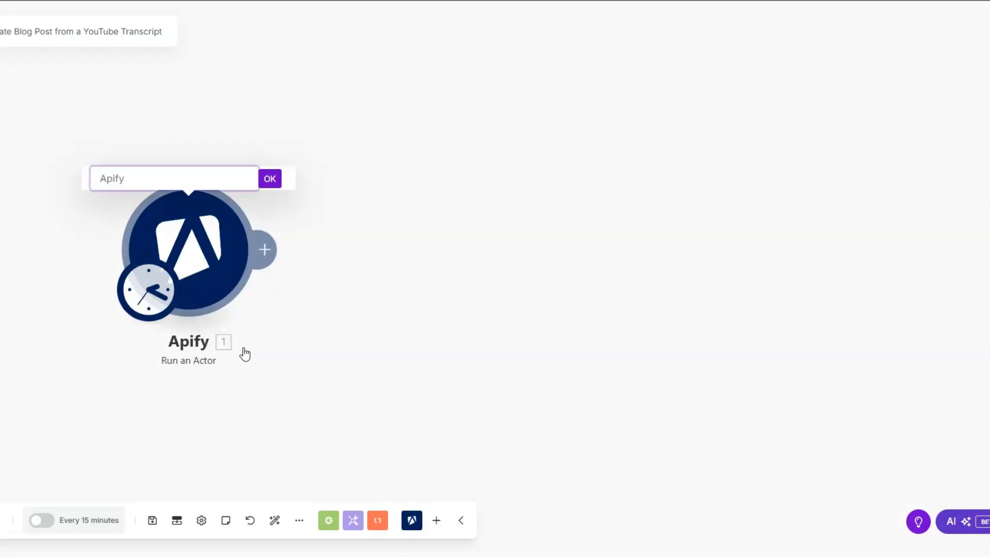
type("Extract YT Video Transcript")
left_click(269, 178)
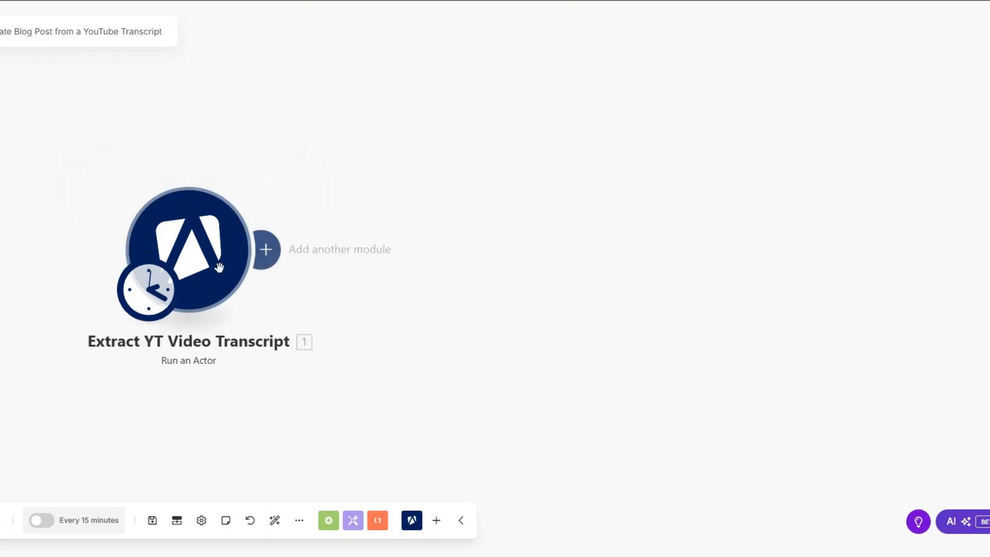
Step: Add an Apify Get Dataset Items module after Extract YT Video Transcript
left_click(264, 256)
left_click(570, 149)
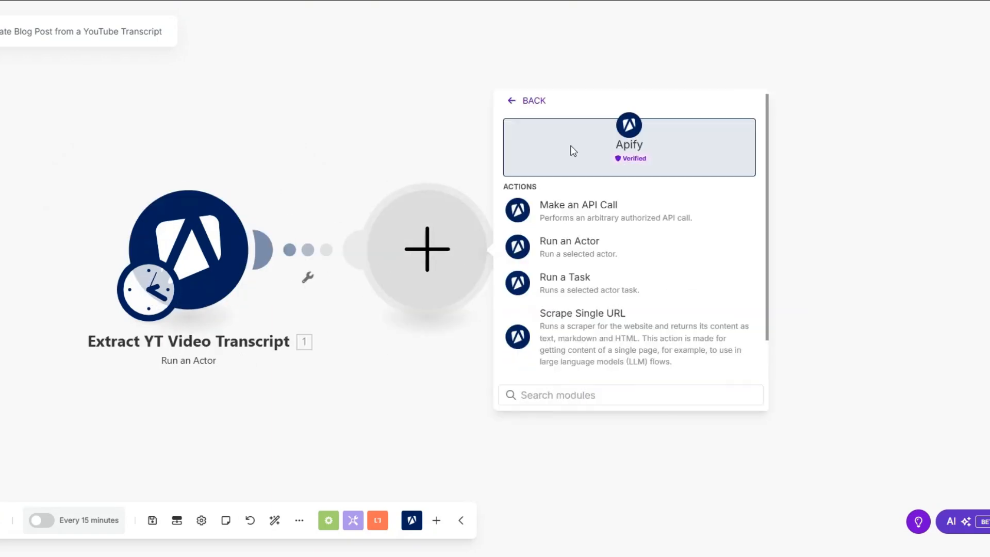
scroll(548, 287, "down", 2)
left_click(608, 361)
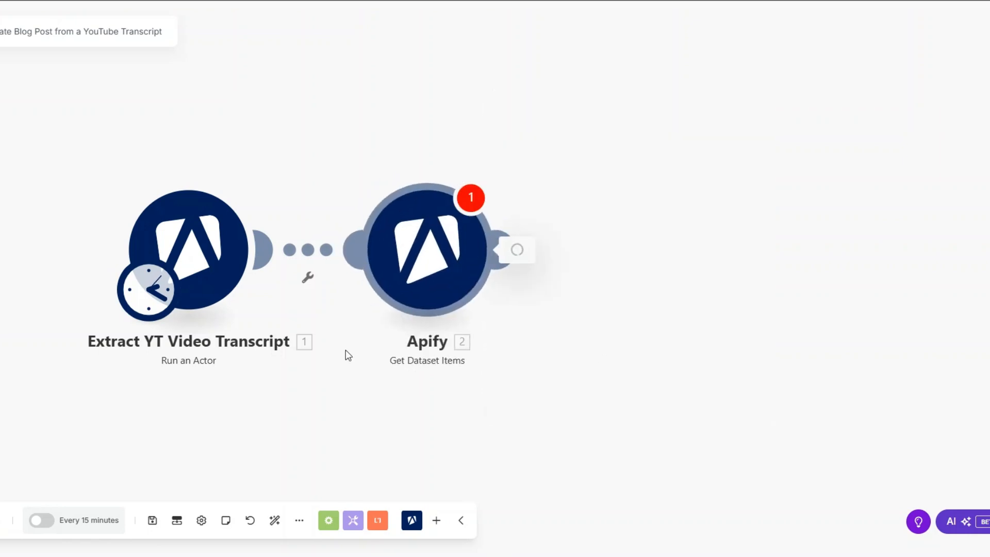
Step: Map the Dataset ID to defaultDatasetId from the first module, set the Limit to 10 and save the module
left_click(516, 154)
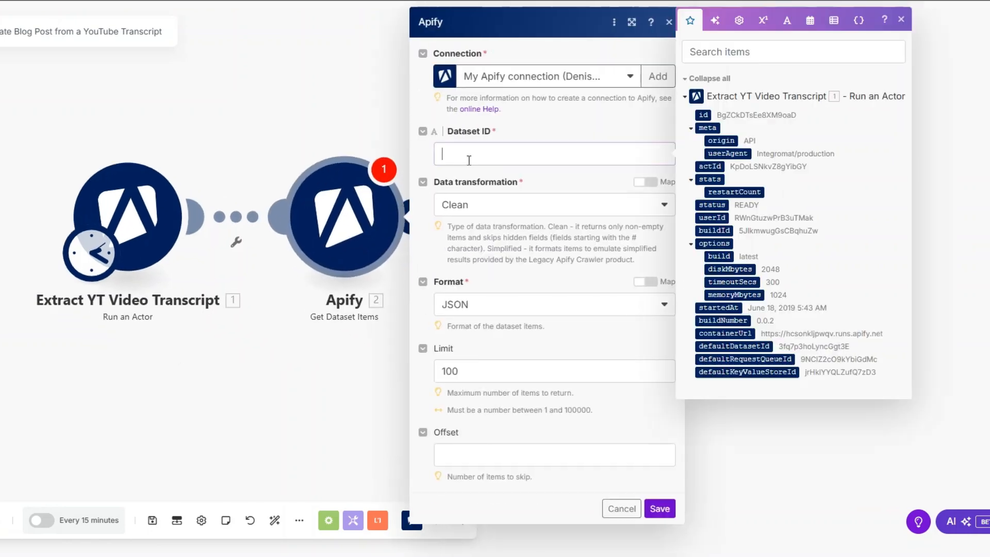
left_click(718, 346)
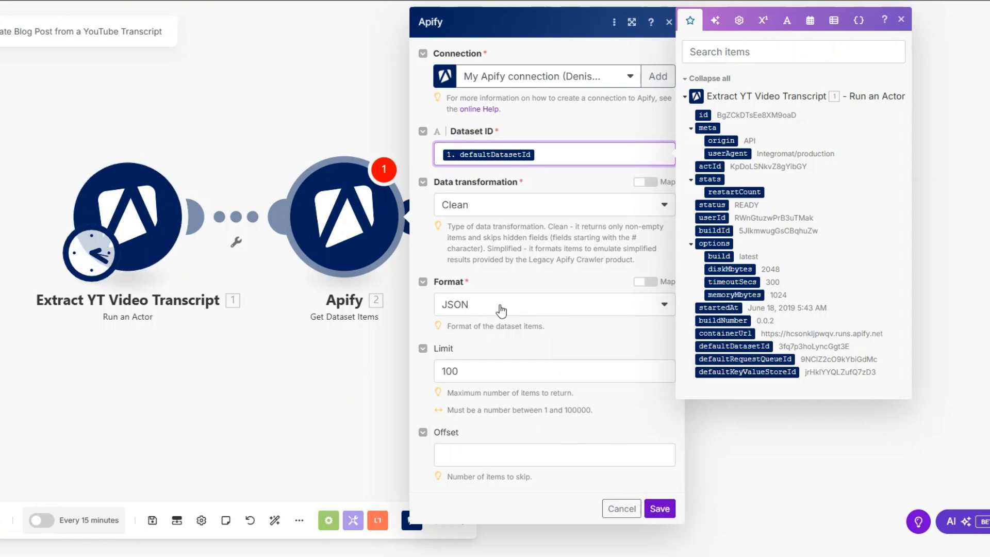
left_click(476, 373)
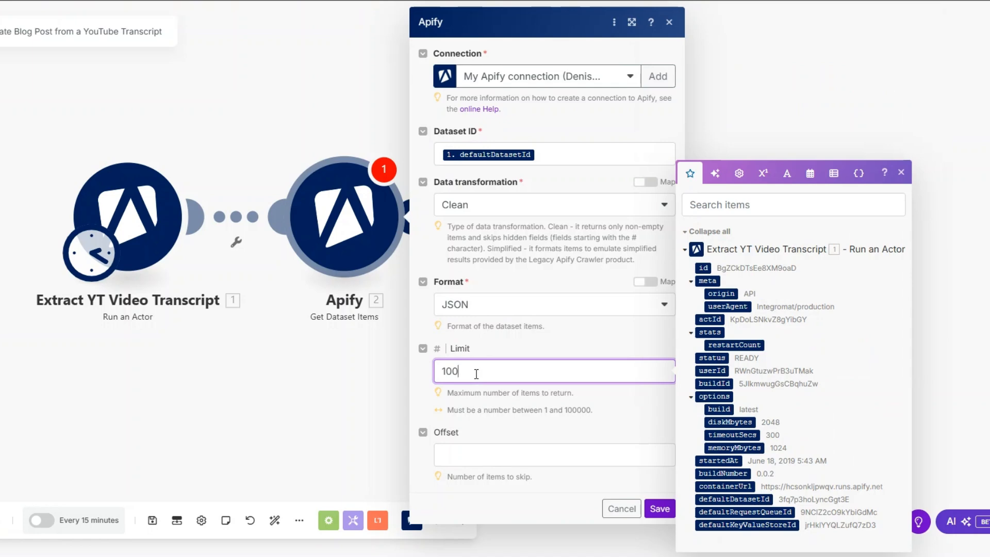
left_click(659, 508)
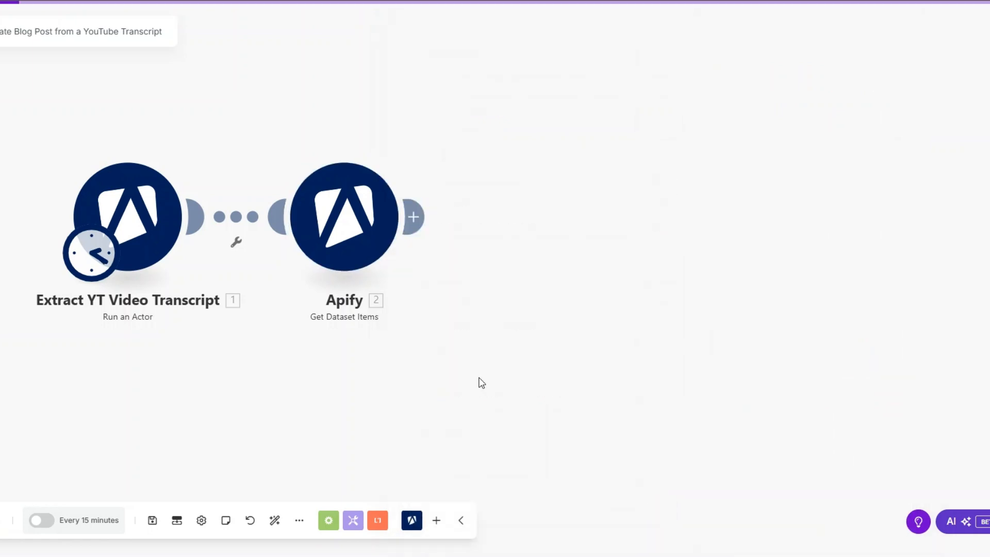
Step: Rename the Get Dataset Items module as "Get Transcript"
right_click(341, 238)
left_click(373, 305)
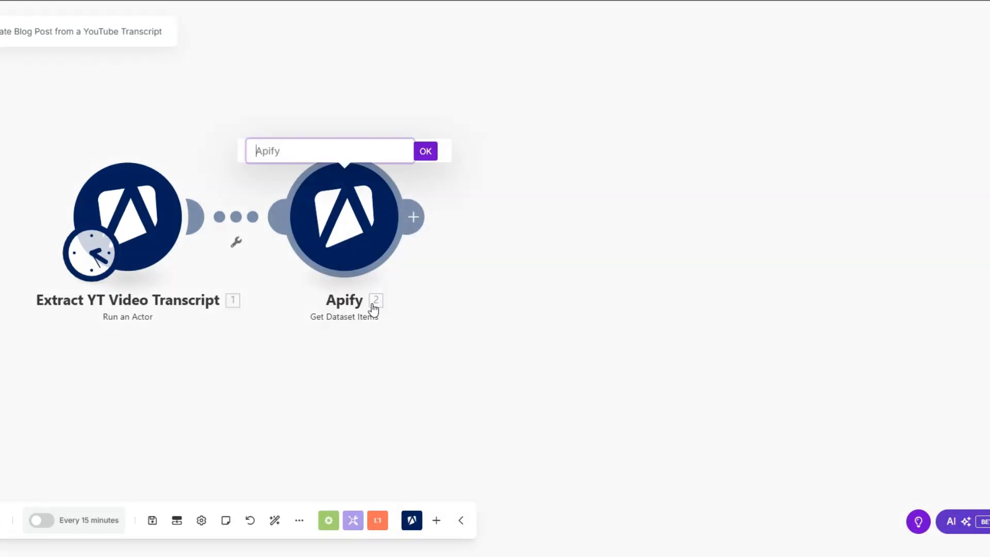
type("Get Transcript")
left_click(425, 152)
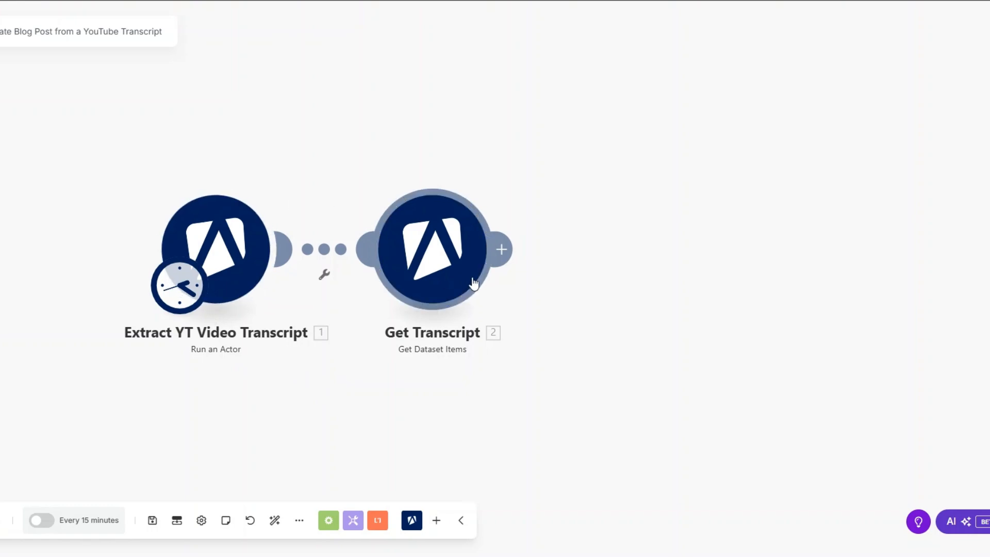
Step: Run the scenario once and check the input URL and output status of Extract YT Video Transcript
left_click(3, 520)
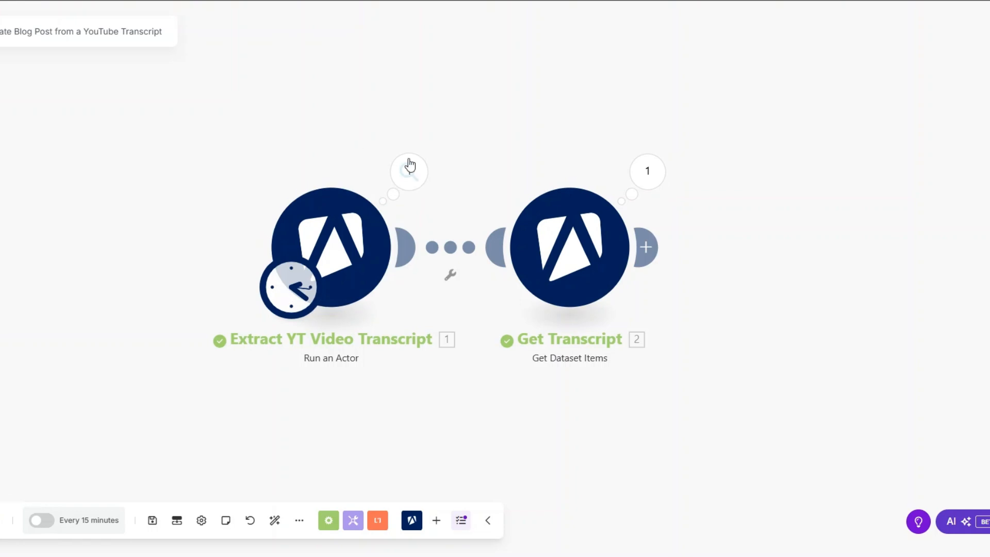
left_click(408, 168)
left_click_drag(401, 366, 312, 368)
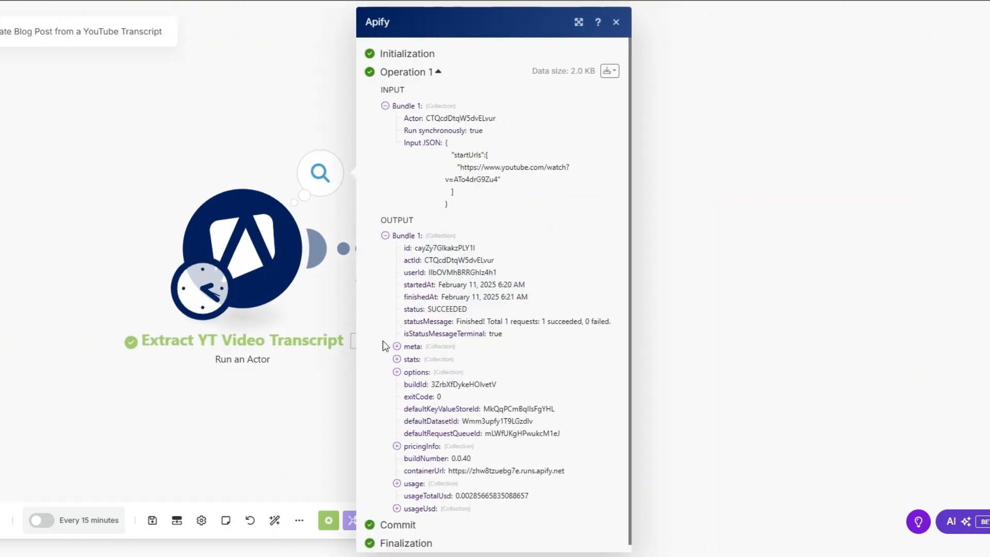
double_click(439, 309)
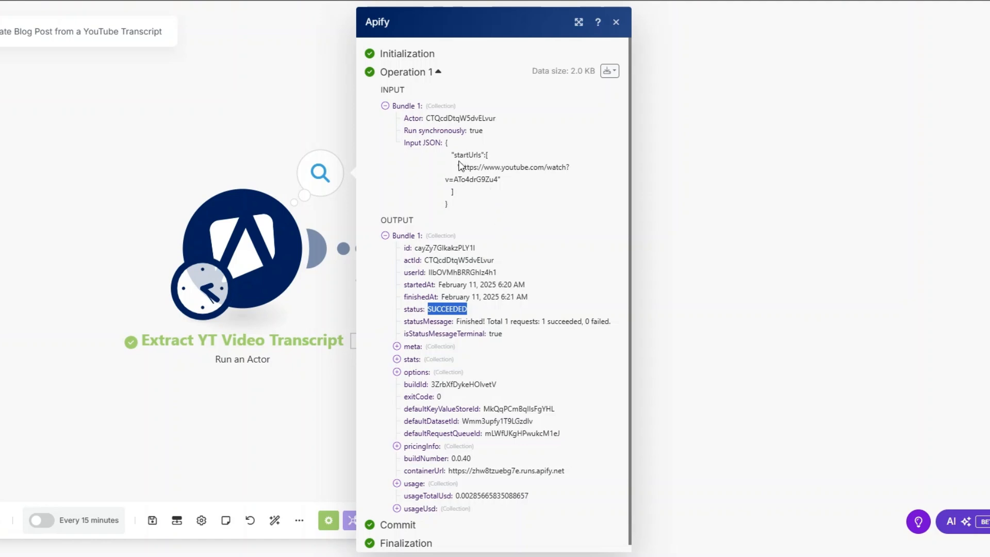
left_click_drag(460, 167, 531, 182)
left_click(263, 400)
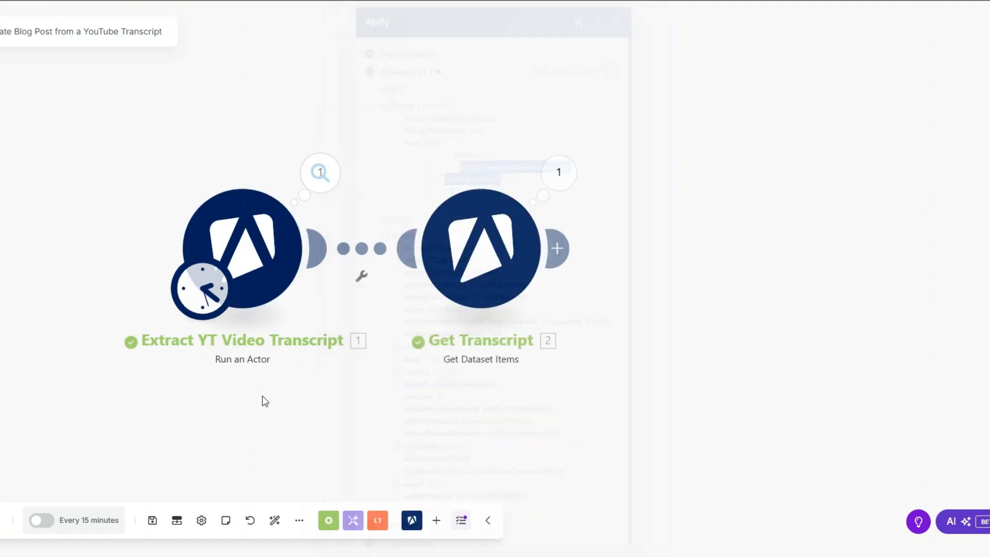
Step: Examine the Get Transcript module's output bundle, expanding the transcript to read through it and collapsing it again
left_click(555, 174)
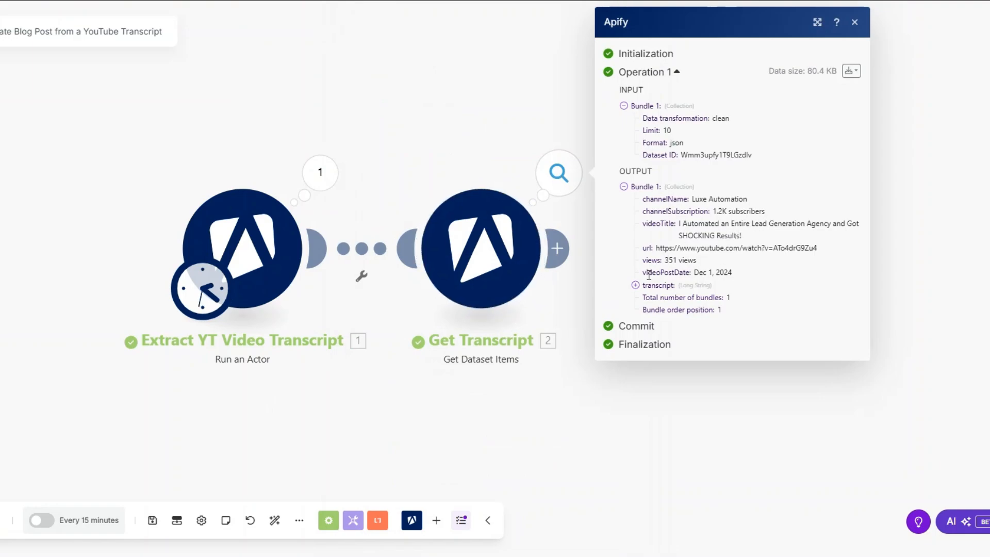
left_click(635, 285)
left_click_drag(655, 310, 702, 554)
scroll(696, 494, "down", 4)
scroll(699, 508, "down", 20)
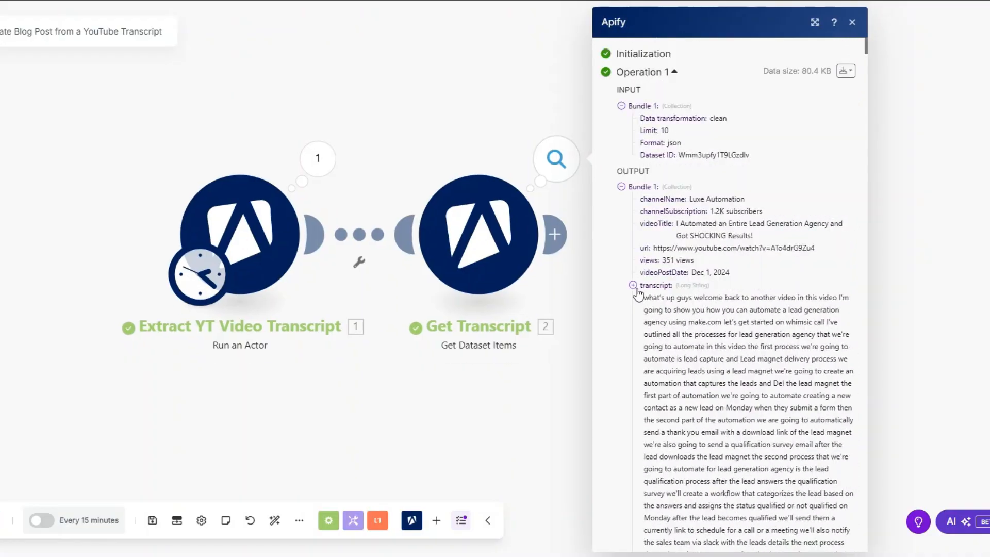
left_click(635, 287)
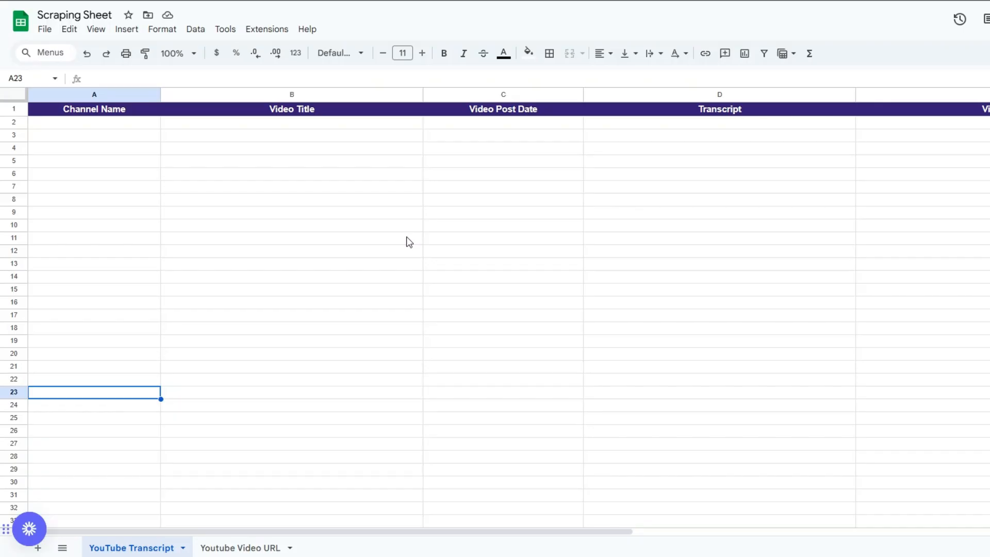
Step: Examine the column headers from Channel Name to Video Url on the YouTube Transcript tab of the Google Sheets file Scraping Sheet
left_click(407, 238)
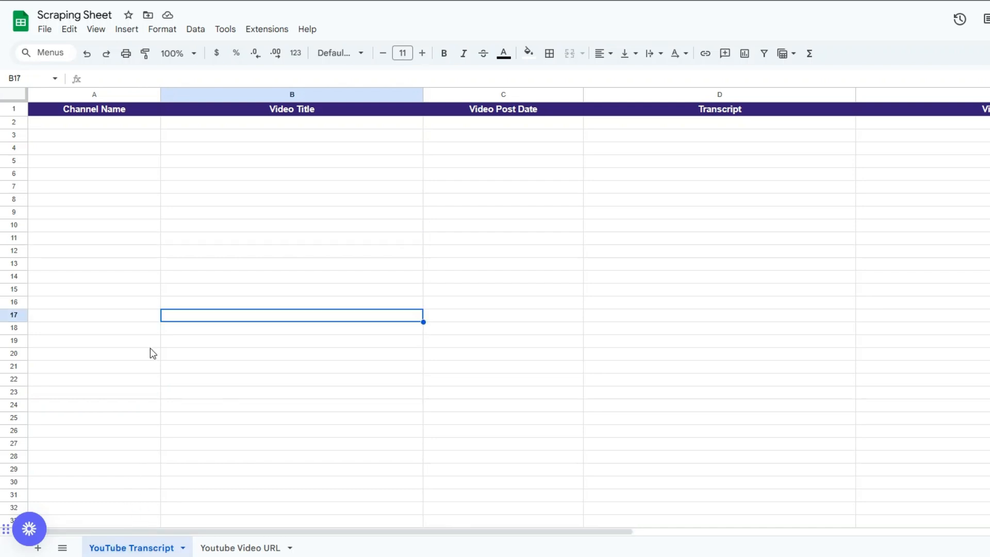
left_click(146, 332)
left_click(620, 232)
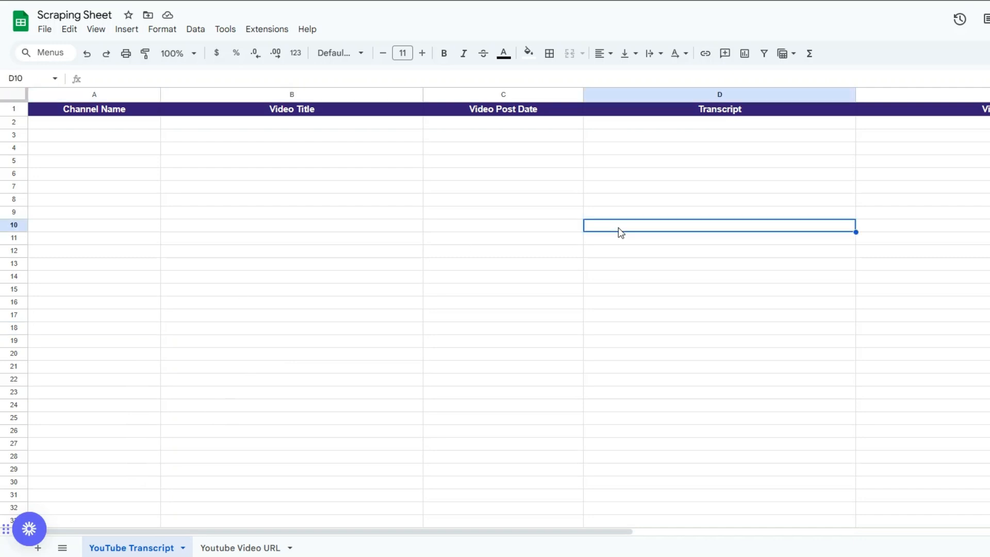
left_click(119, 162)
left_click(303, 151)
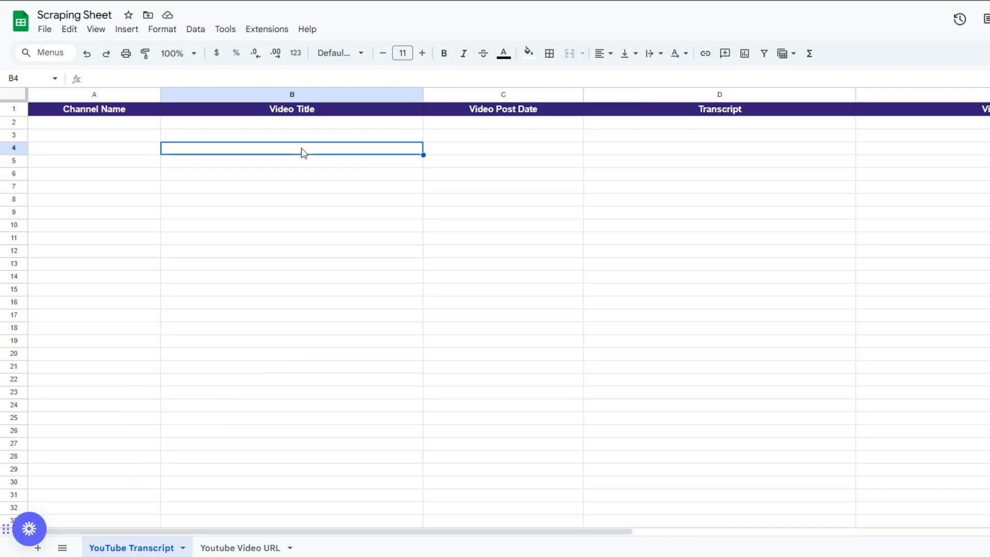
left_click(517, 140)
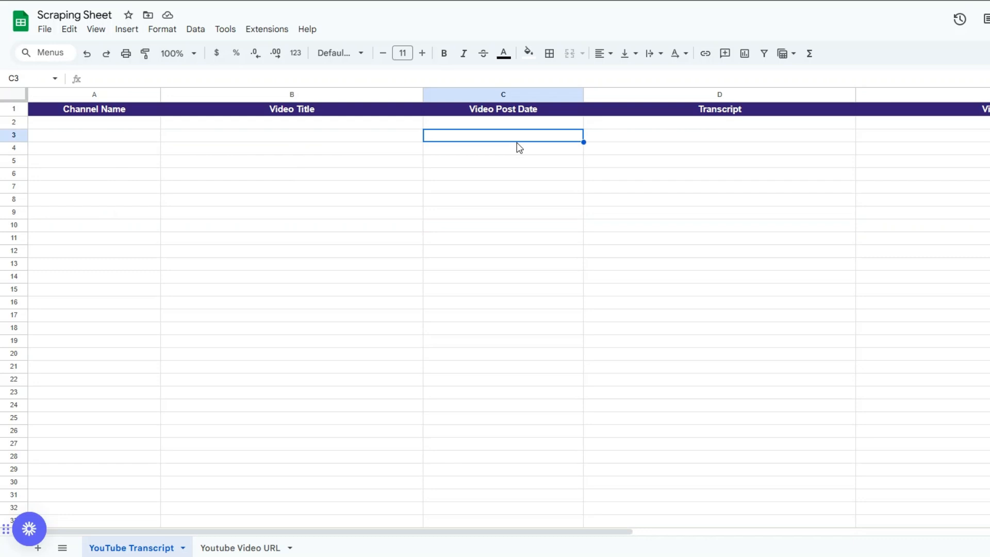
left_click(980, 127)
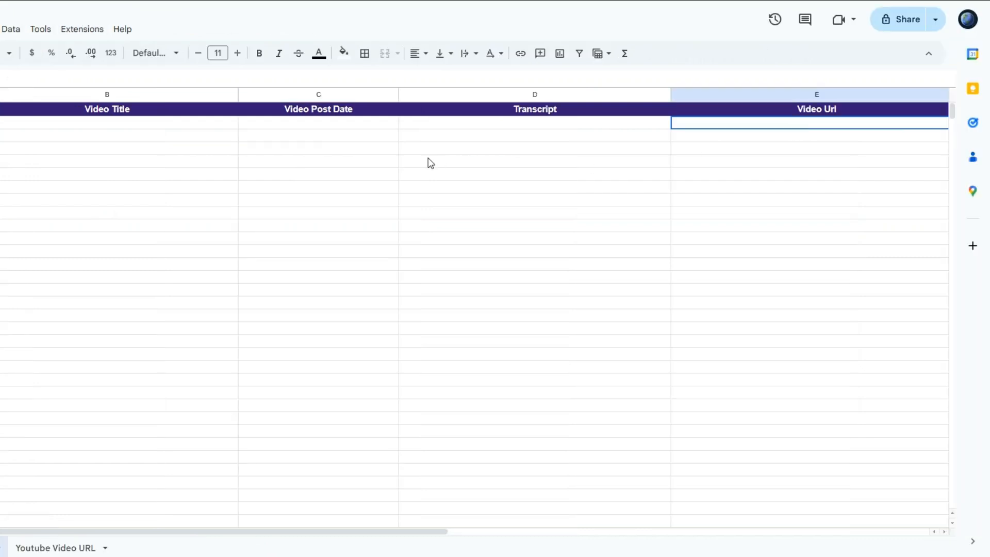
left_click(360, 161)
left_click(532, 149)
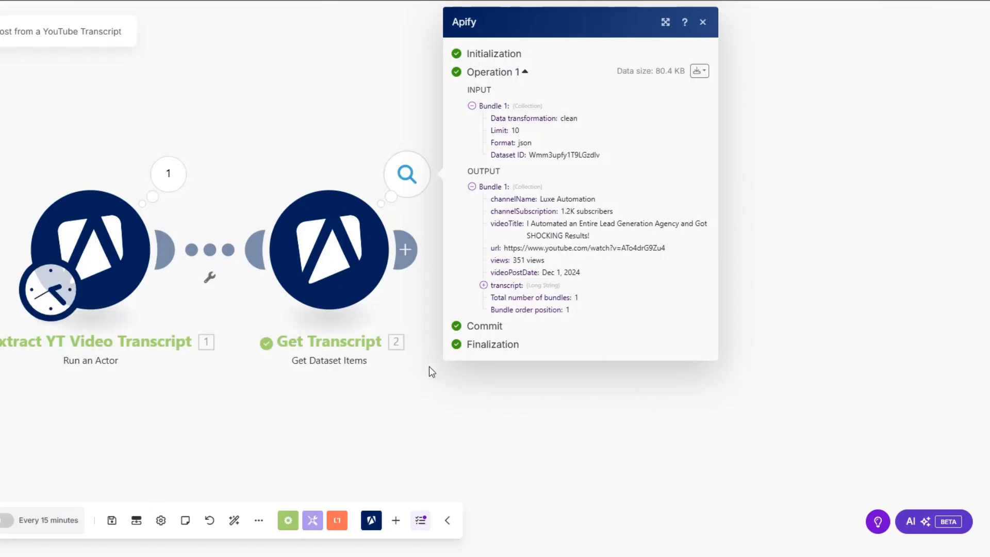
Step: Return to the Make scenario, close the output bundle and add a Google Sheets Add a Row module after Get Transcript
left_click(430, 367)
left_click(510, 259)
left_click(702, 211)
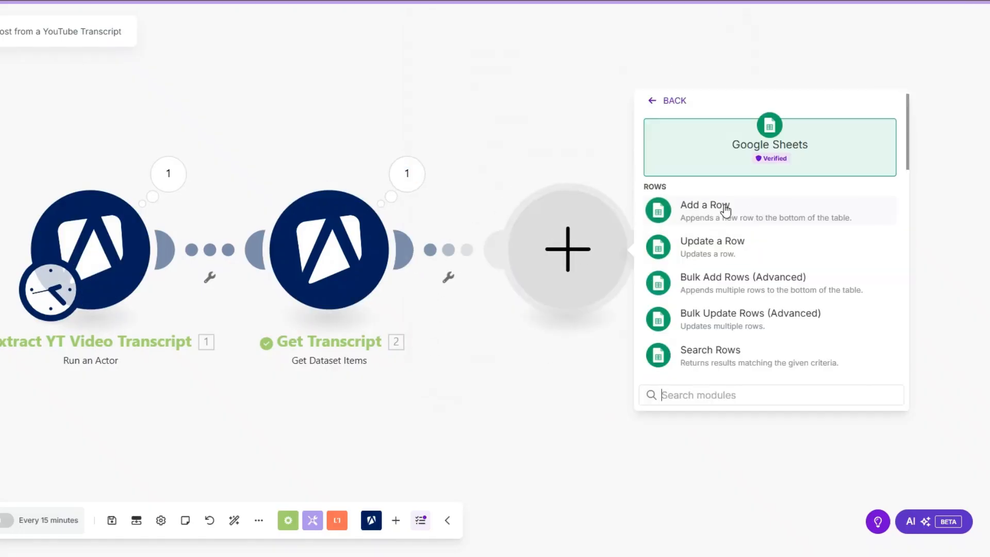
left_click(716, 205)
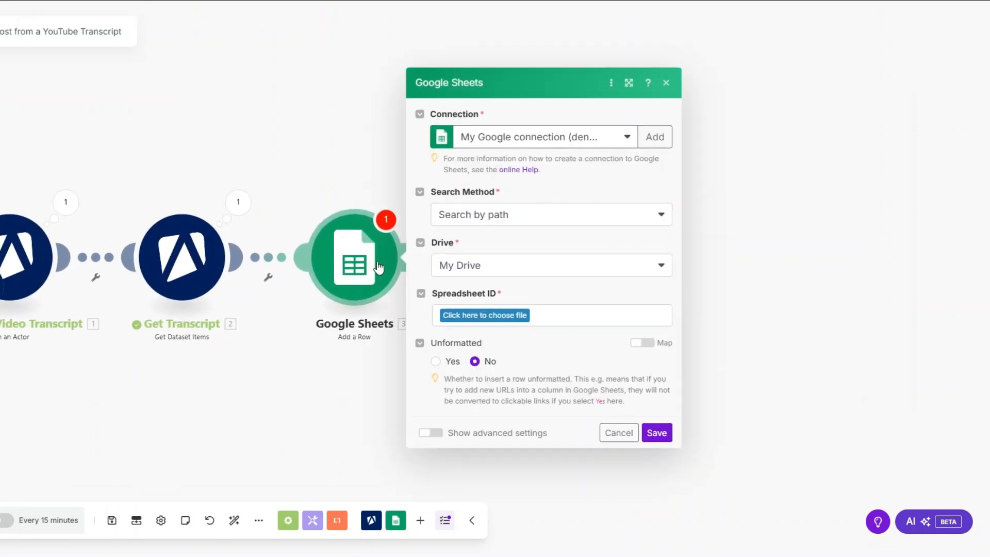
Step: Choose the Scraping Sheet spreadsheet and its YouTube Transcript sheet for the Google Sheets Add a Row module
left_click(462, 313)
type("scra")
left_click(479, 354)
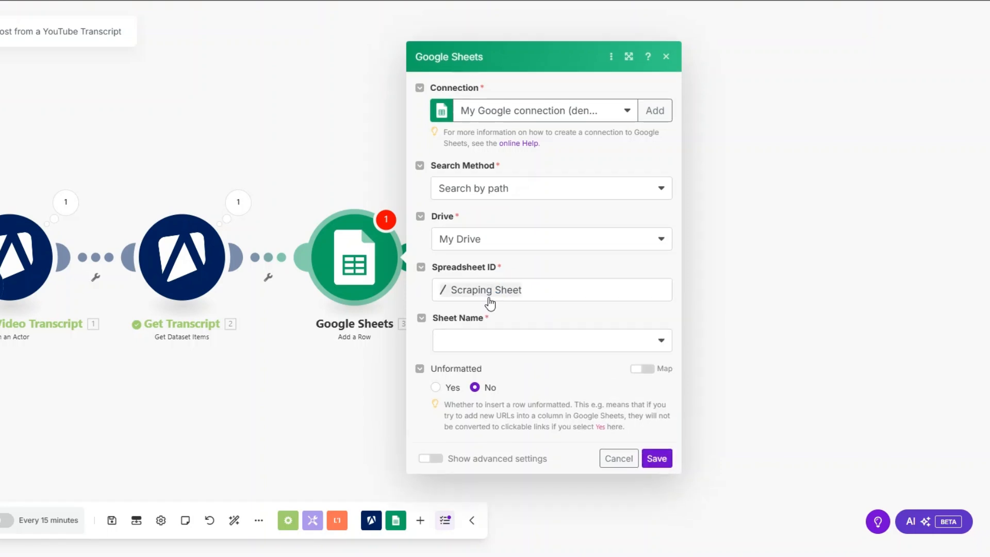
left_click(488, 348)
left_click(488, 361)
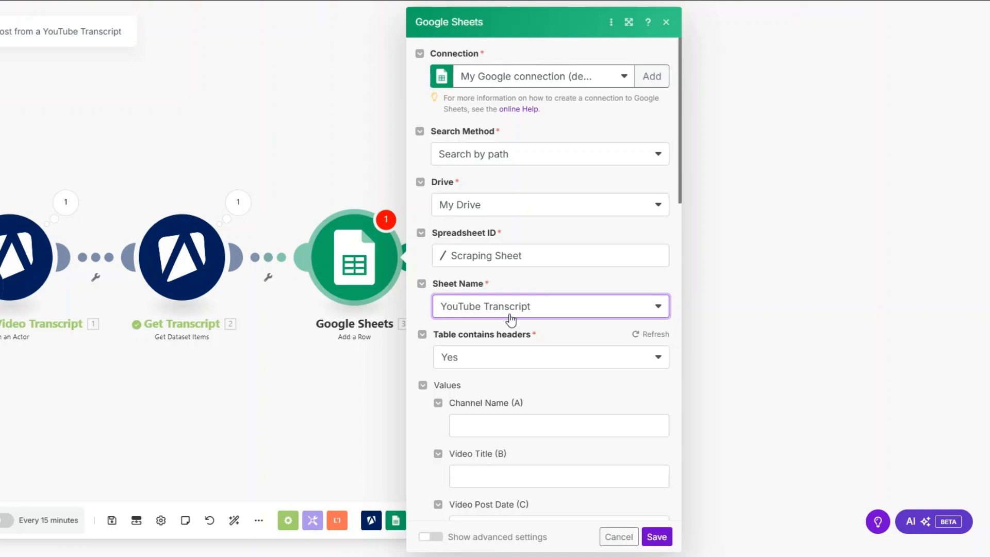
Step: Map channelName, videoTitle and videoPostDate from Get Transcript to the Channel Name, Video Title and Video Post Date columns
scroll(510, 320, "down", 5)
left_click(490, 179)
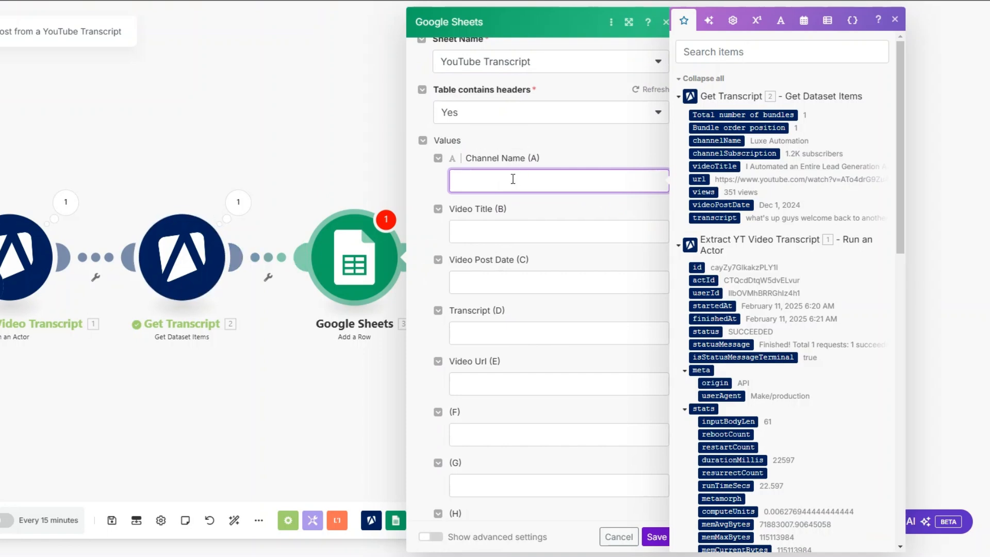
left_click(717, 140)
left_click(547, 233)
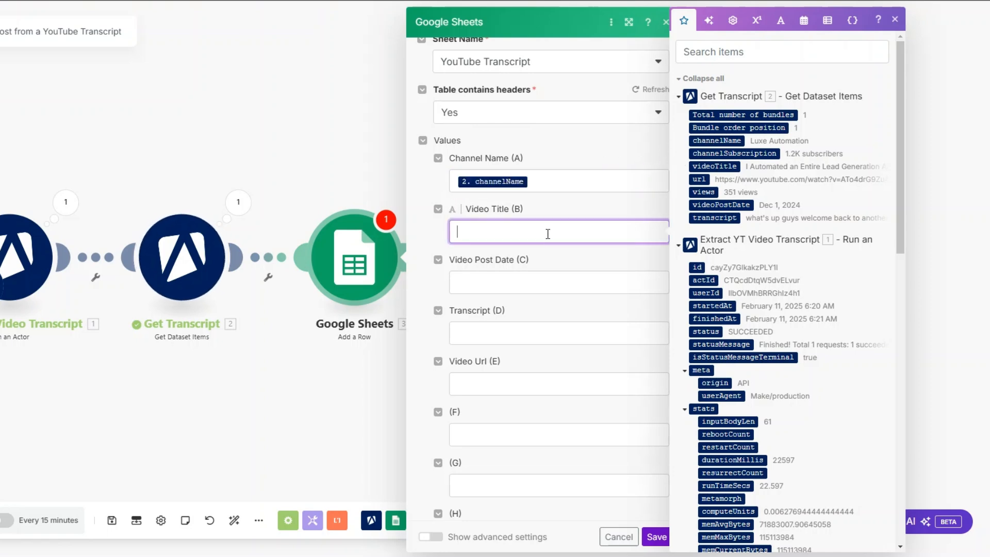
left_click(697, 166)
left_click(515, 278)
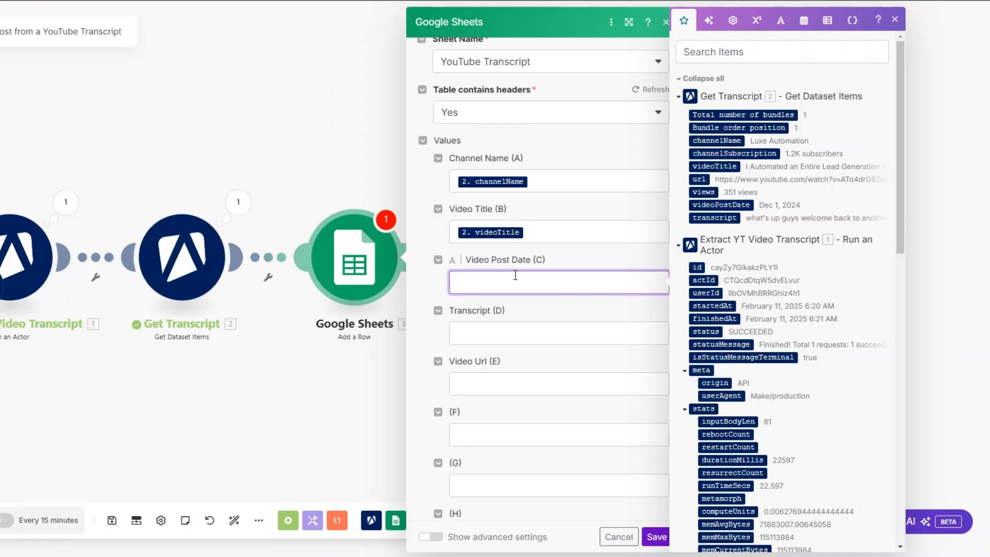
left_click(719, 205)
Step: Map transcript to the Transcript column and url to the Video Url column, and save the Add a Row module
left_click(471, 333)
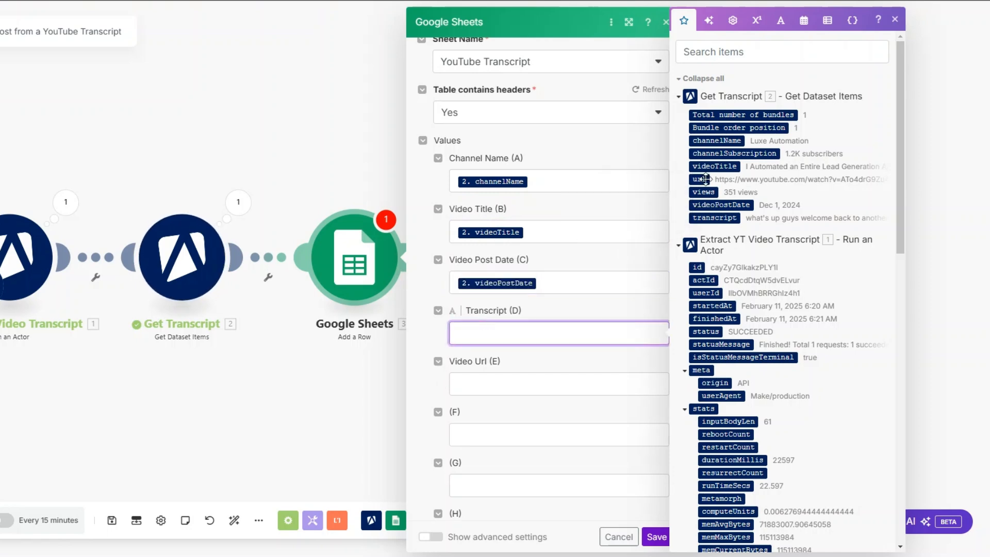
left_click(715, 218)
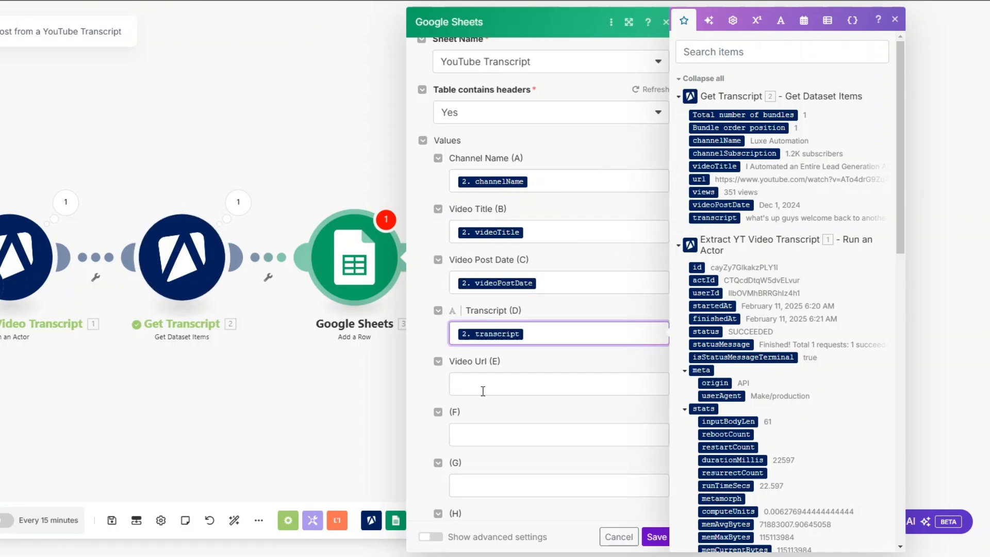
left_click(480, 381)
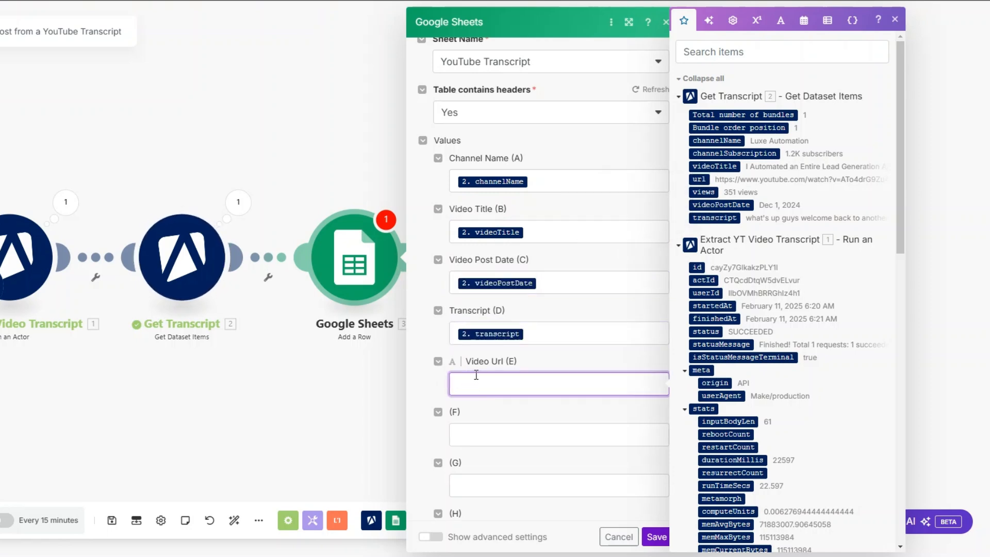
left_click(699, 179)
left_click(655, 537)
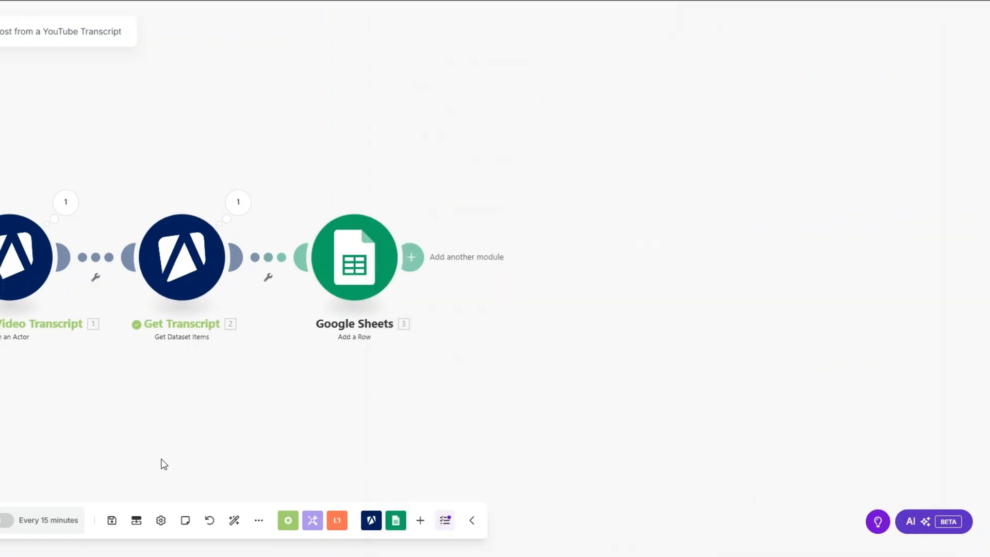
Step: Rename the Google Sheets module to YT Video Transcript
right_click(397, 273)
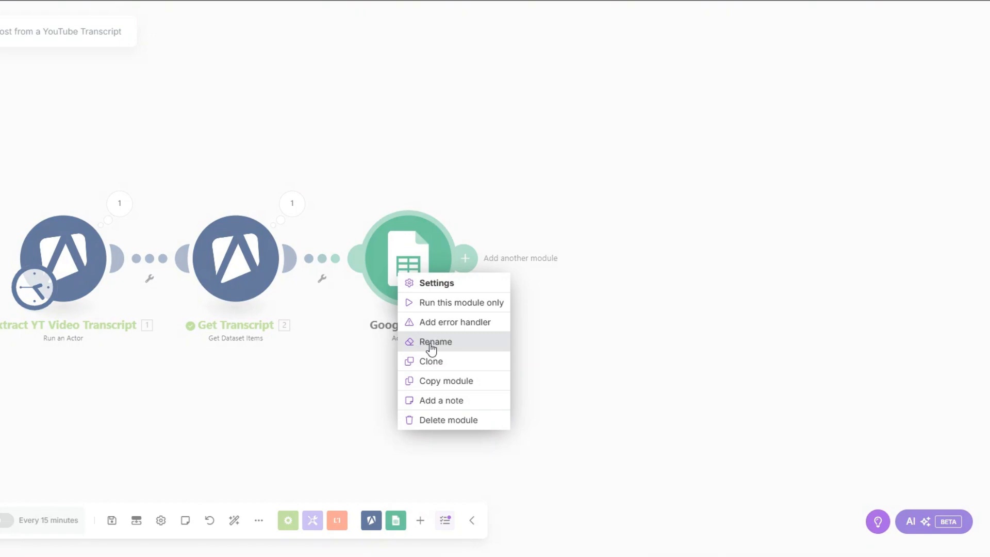
left_click(434, 342)
type("YT Video Transcript")
left_click(486, 203)
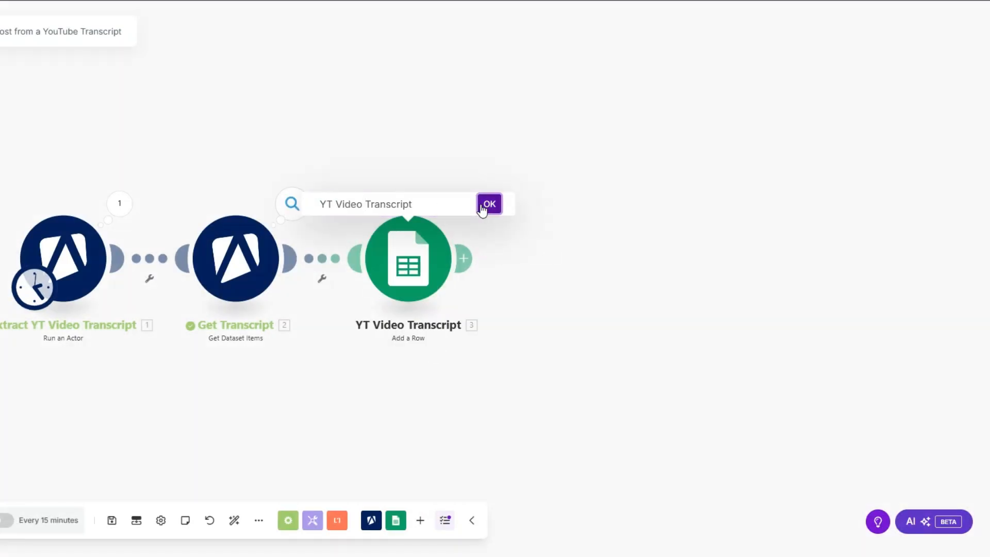
Step: Run the scenario once and read the error details of the YT Video Transcript module
left_click_drag(264, 391, 389, 398)
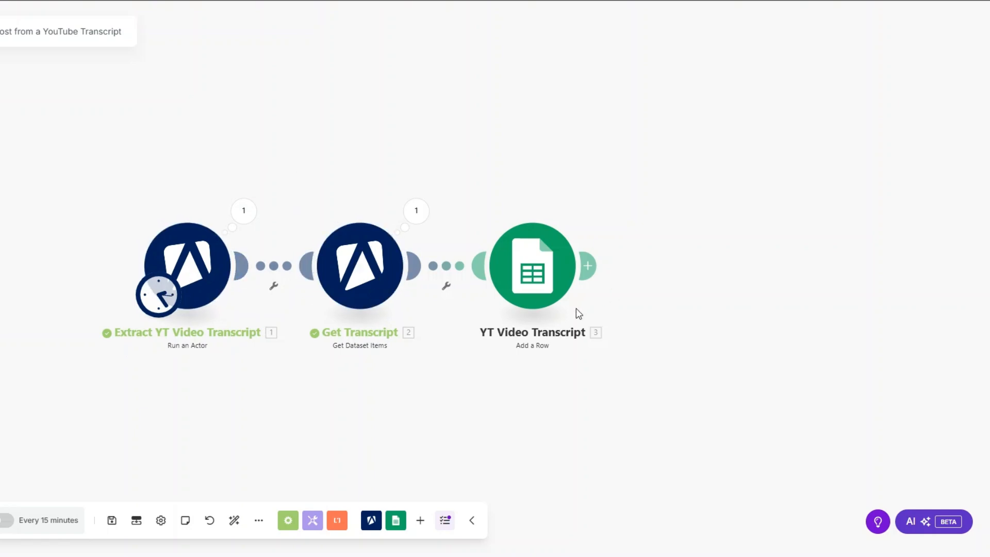
left_click(1, 521)
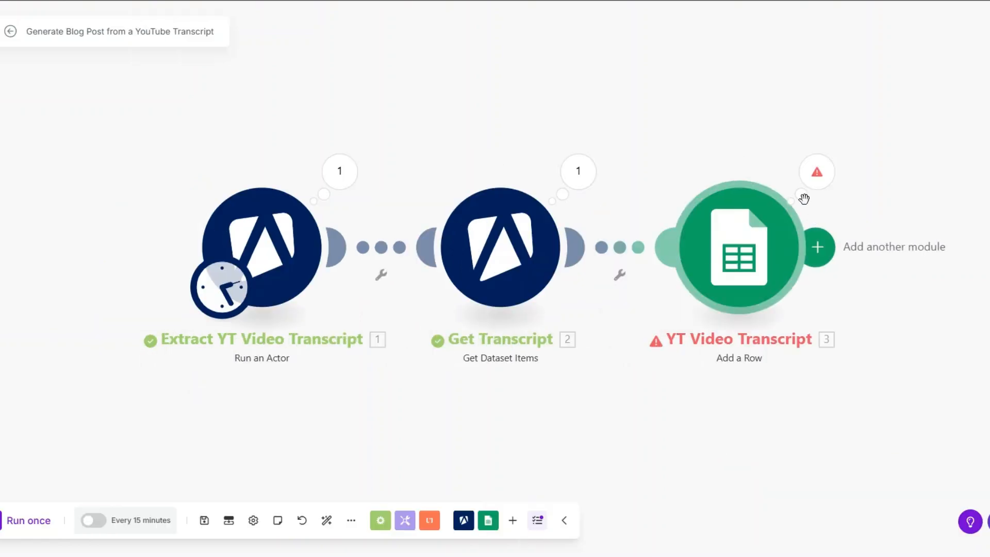
left_click(723, 180)
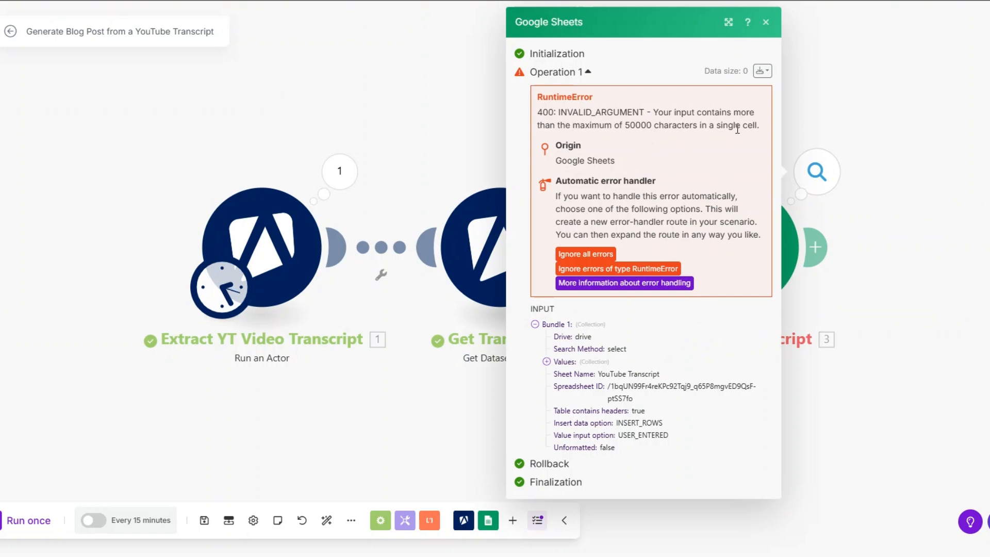
left_click(455, 378)
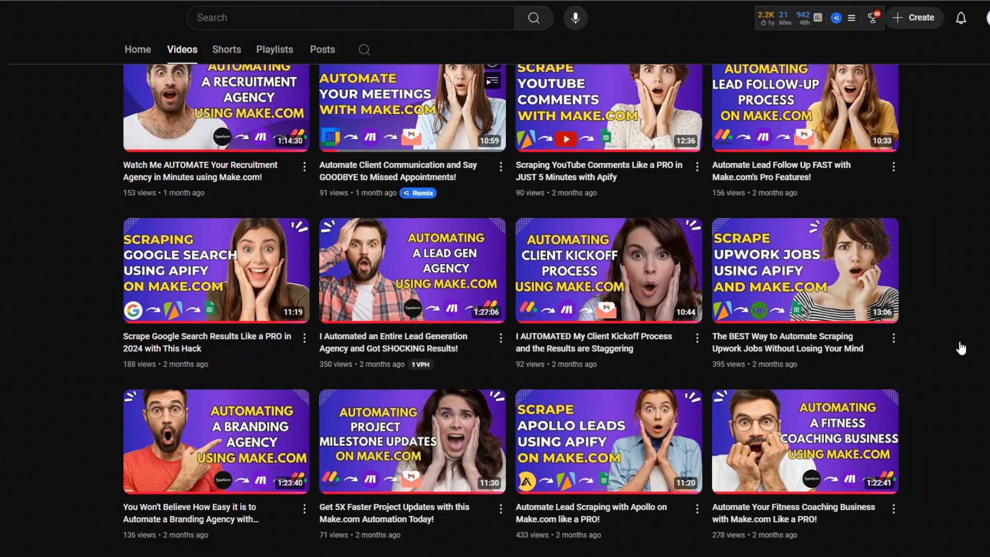
scroll(966, 343, "up", 3)
scroll(966, 346, "up", 15)
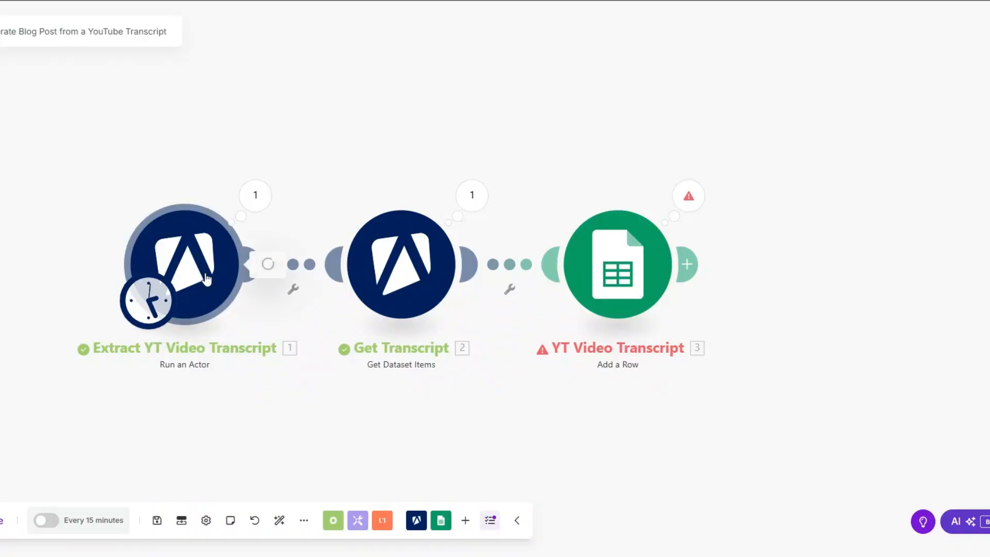
left_click(205, 279)
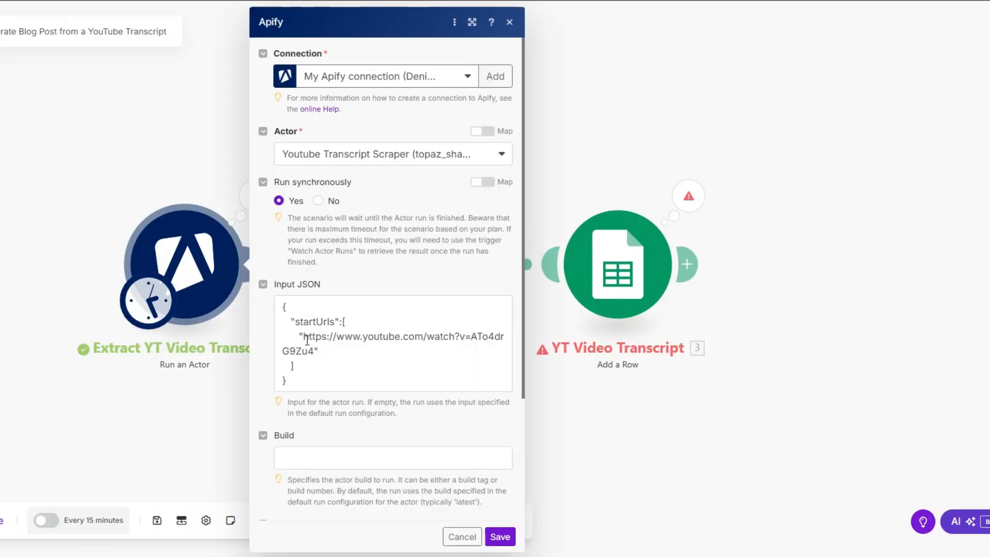
left_click_drag(306, 340, 313, 350)
type("https://www.youtube.com/watch?v=7p3sm40wed")
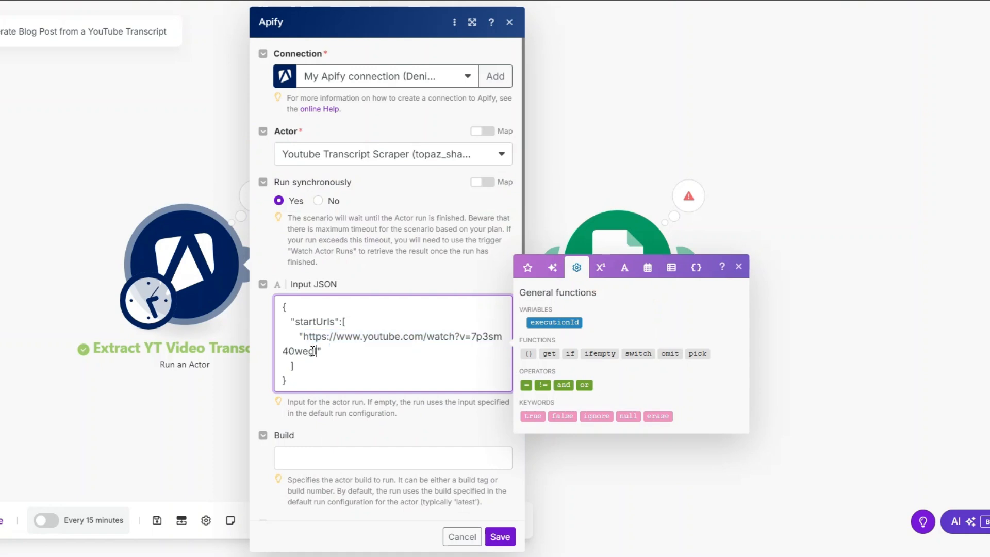
left_click(500, 536)
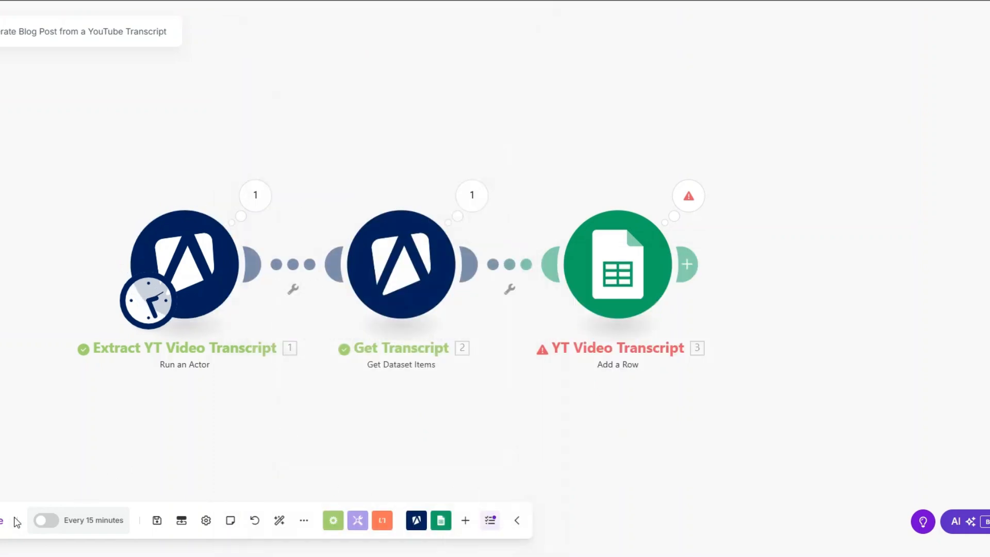
Step: Run the scenario once with the new video and check the input URL in Extract YT Video Transcript's bundle
left_click_drag(213, 383, 156, 381)
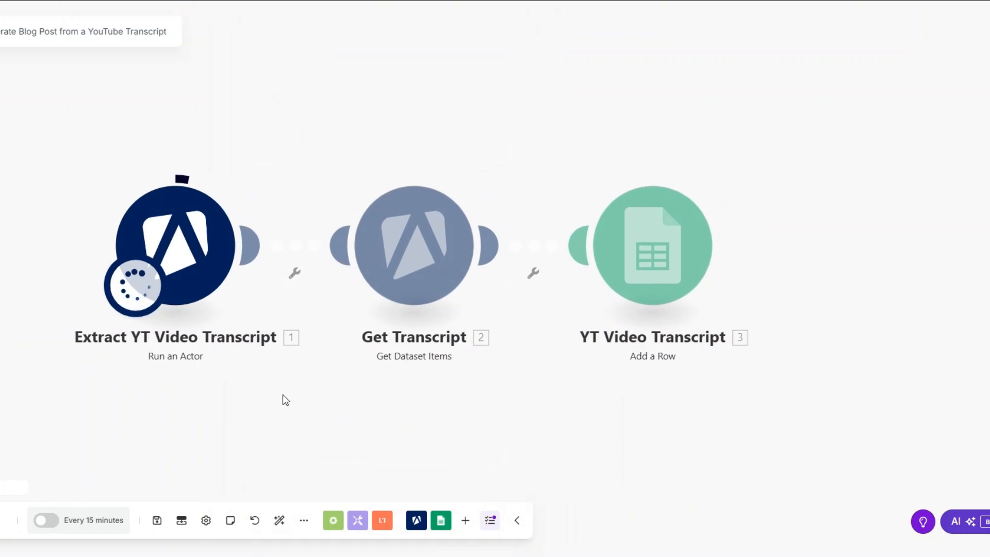
left_click_drag(285, 396, 309, 395)
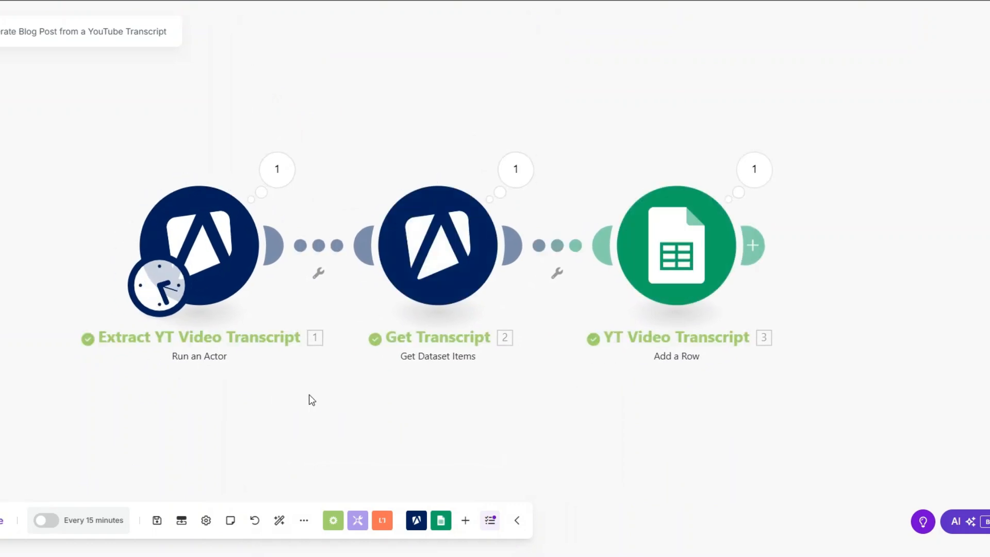
left_click(287, 201)
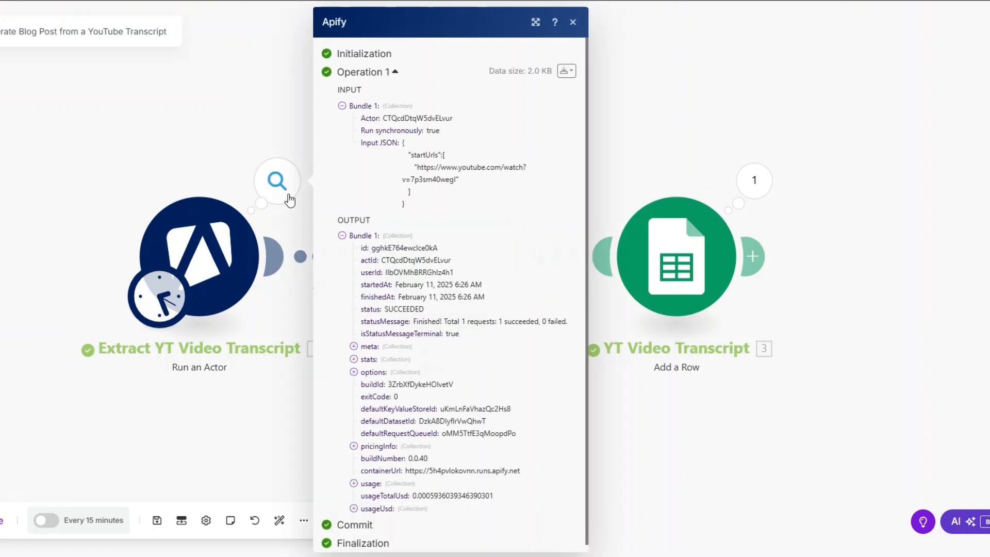
left_click_drag(416, 164, 459, 181)
Step: Read through the transcript in Get Transcript's output and inspect the YT Video Transcript module's bundle
left_click(515, 192)
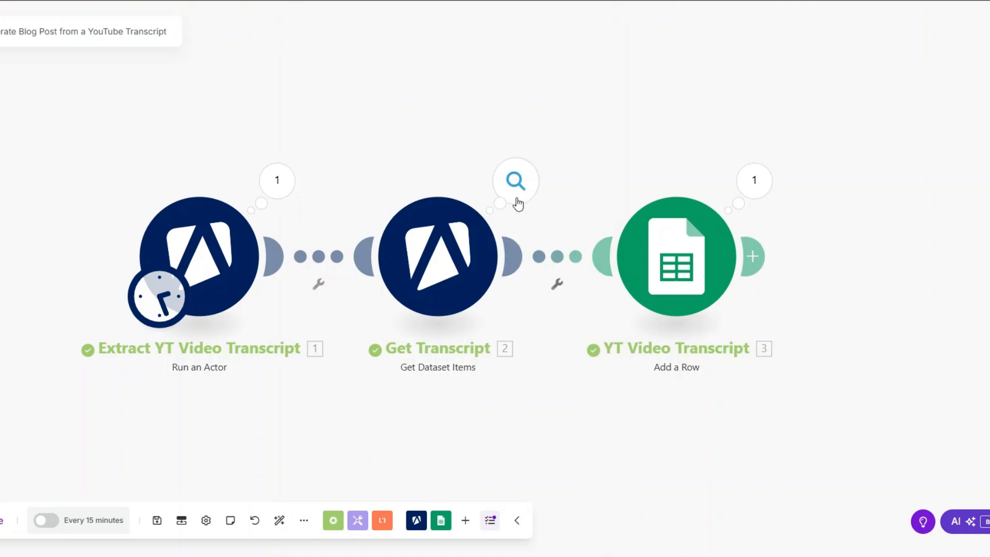
left_click(591, 276)
scroll(597, 287, "down", 3)
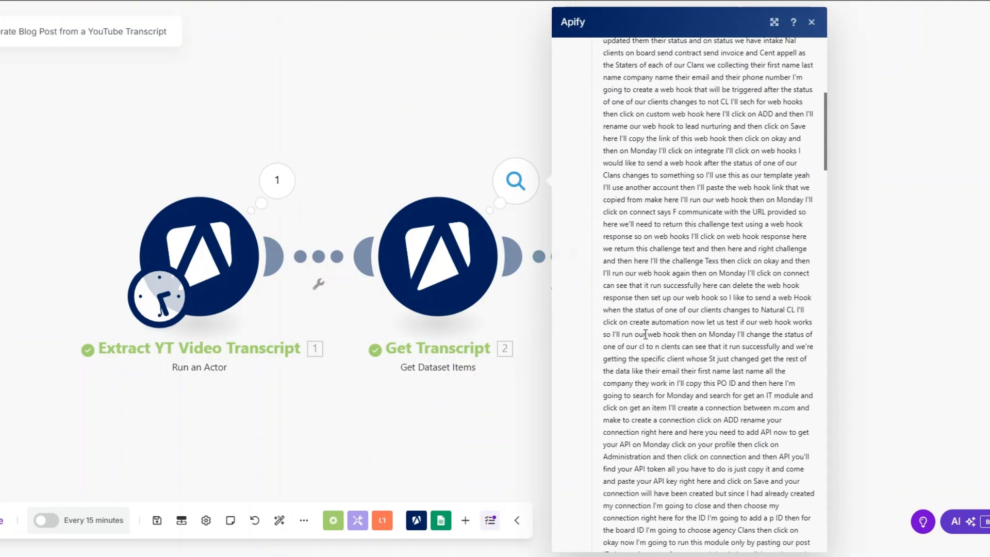
left_click(751, 184)
left_click(675, 420)
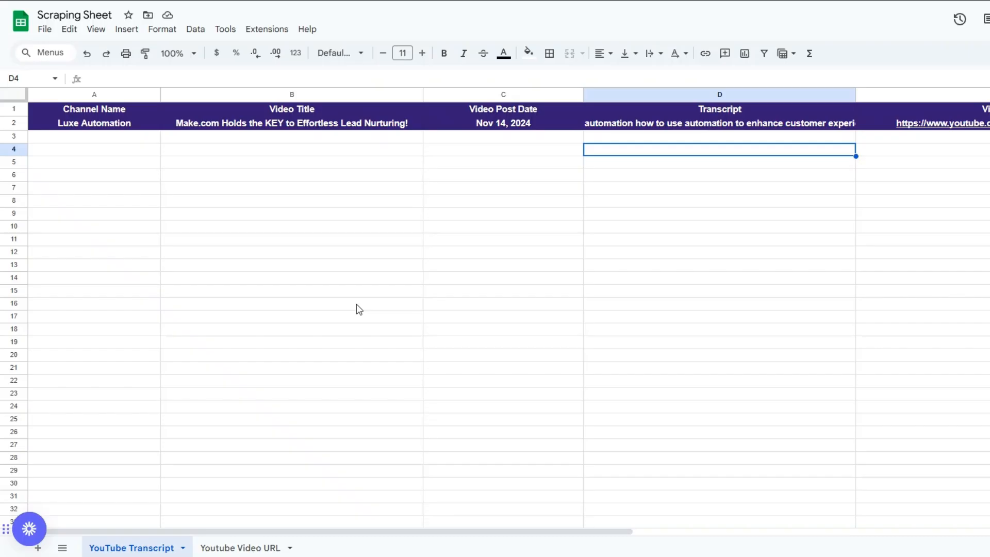
Step: In Scraping Sheet, clear the header-style formatting from row 2 and check its channel name, video title and post date
left_click_drag(114, 130, 917, 123)
left_click(528, 53)
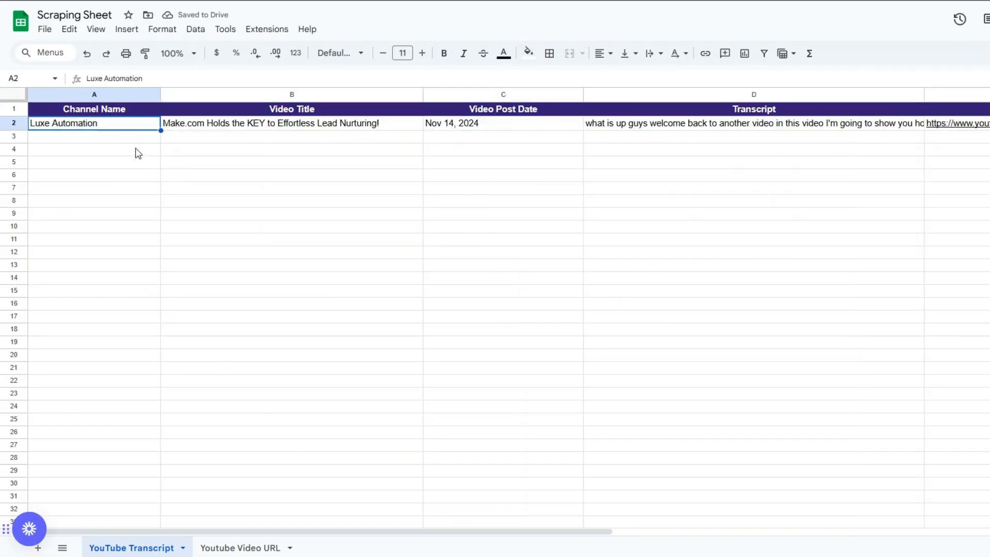
left_click(281, 129)
left_click(473, 133)
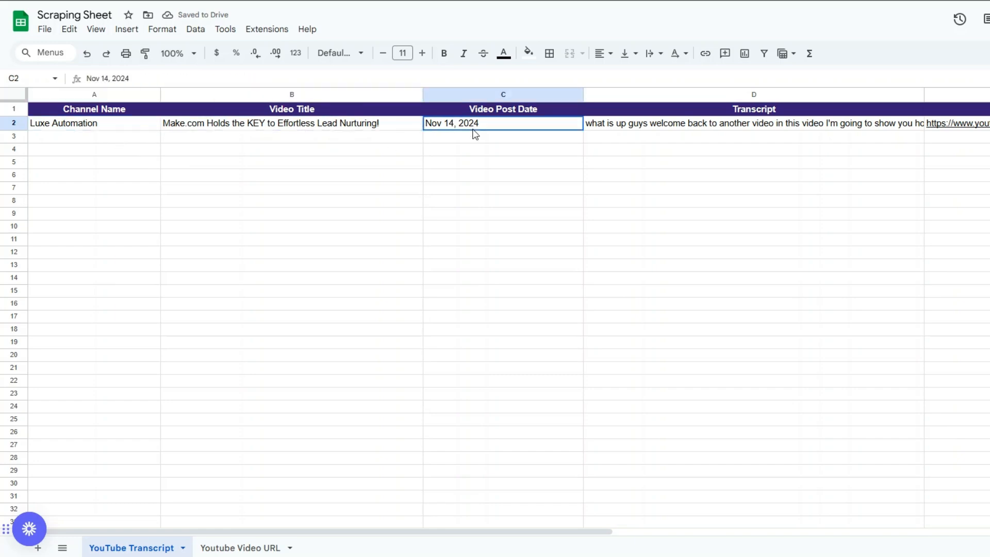
Step: Examine the full text in row 2's Transcript cell and the link in its Video Url cell
double_click(654, 126)
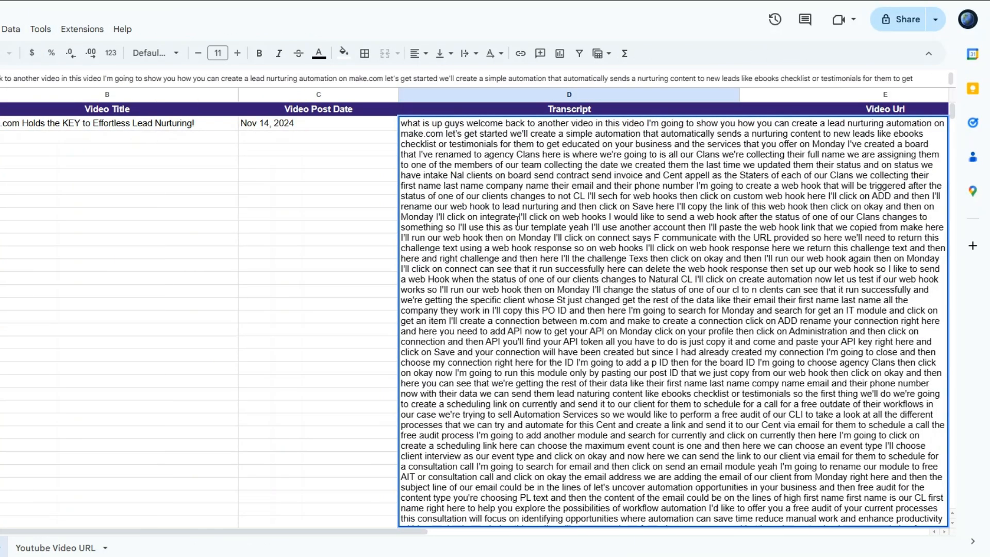
key("ctrl+a")
left_click(191, 305)
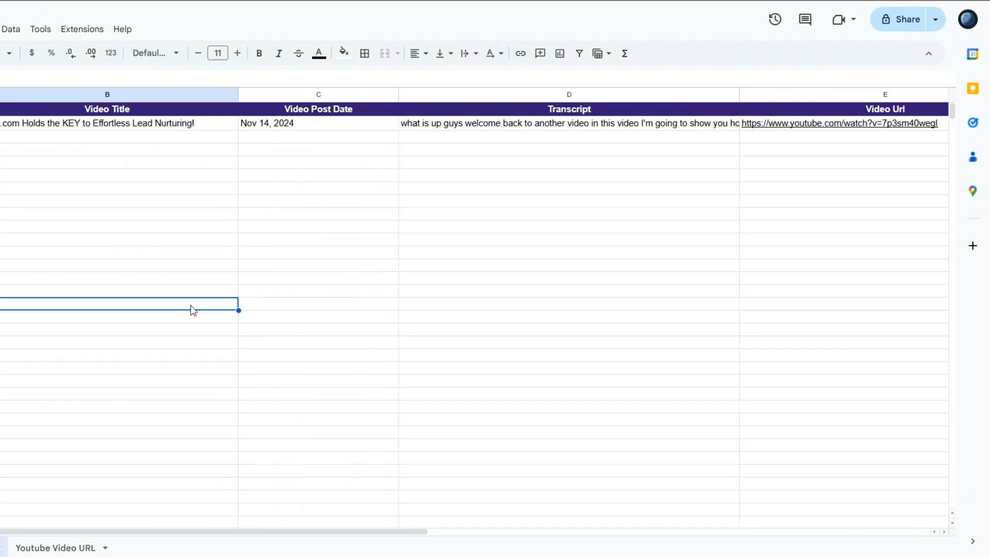
left_click(881, 125)
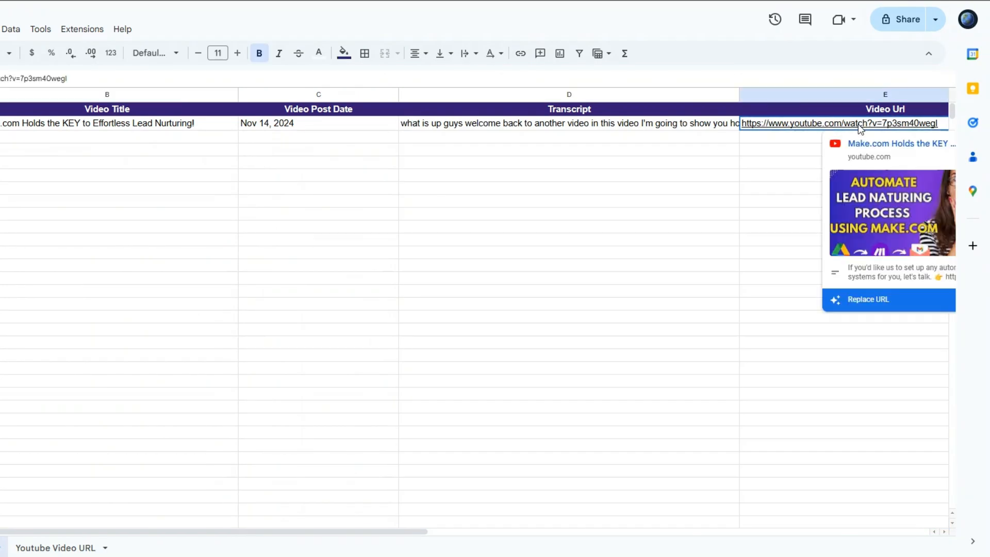
double_click(619, 125)
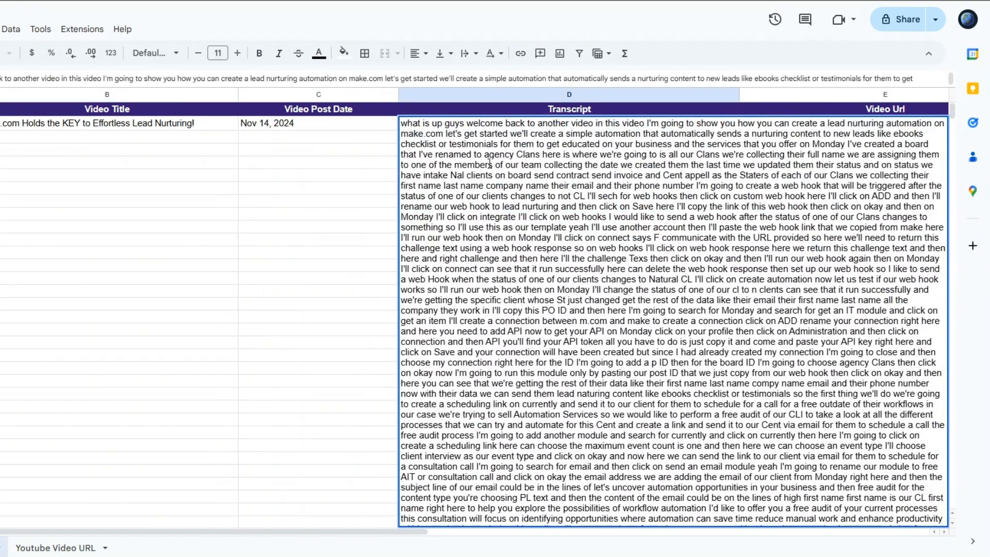
left_click_drag(461, 154, 942, 512)
left_click(360, 235)
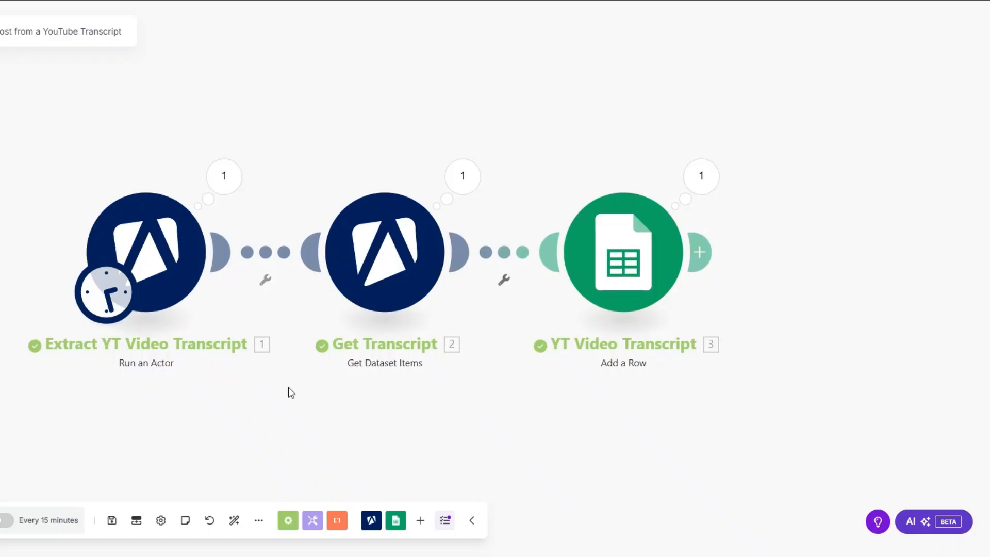
Step: Return to the Make scenario, review the fixed video URL in Extract YT Video Transcript's input JSON and save the module
left_click(151, 253)
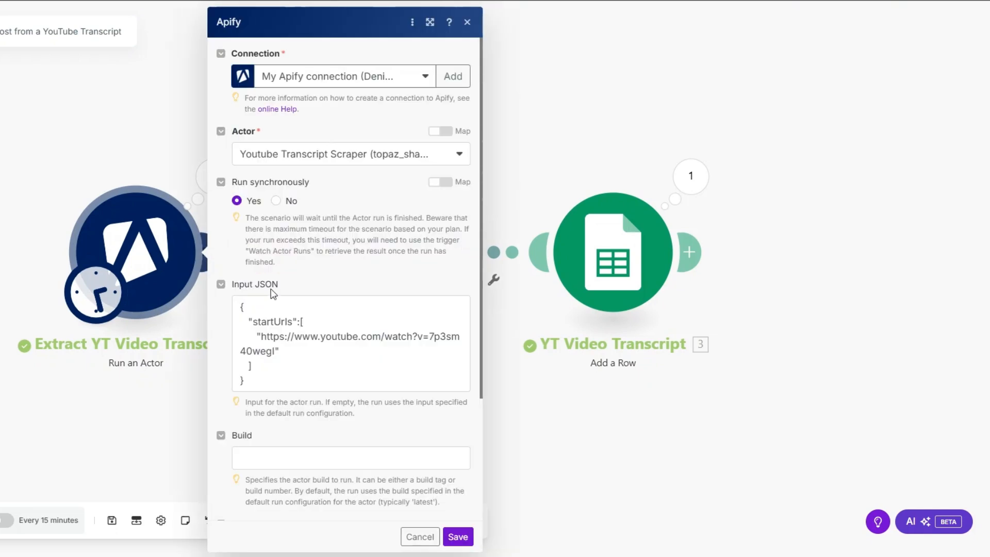
left_click_drag(261, 336, 276, 351)
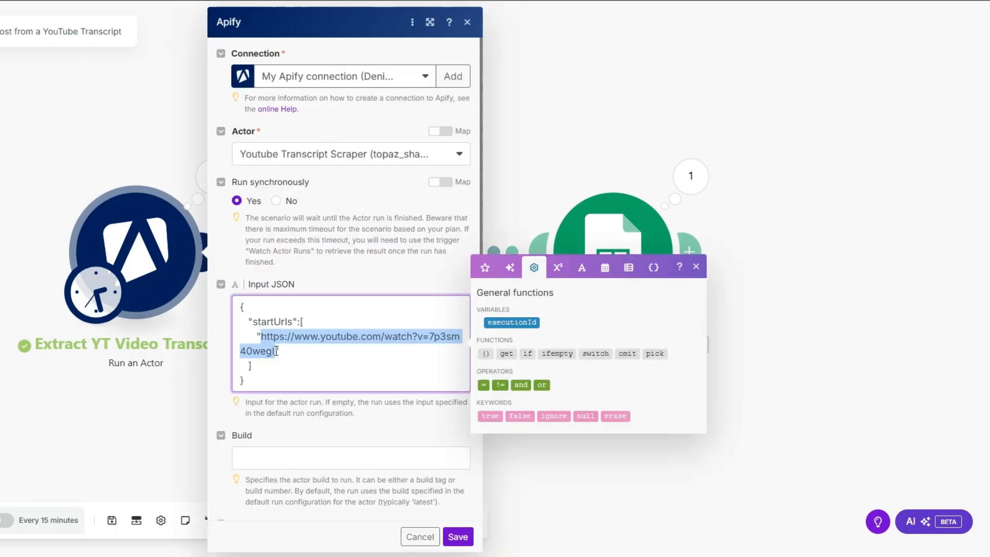
left_click(457, 536)
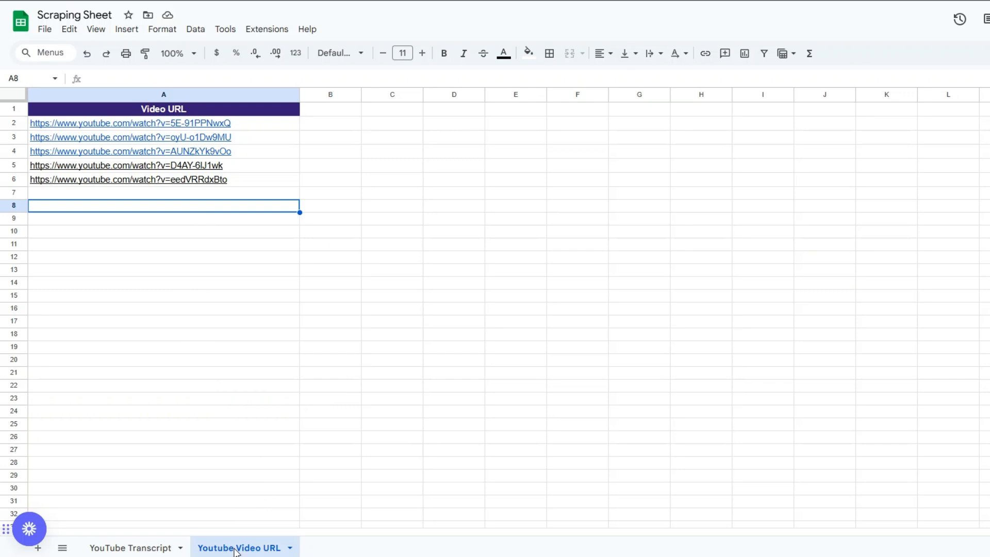
Step: Check the links in the Youtube Video URL sheet, then the fixed video link in Extract YT Video Transcript's input JSON
left_click(193, 271)
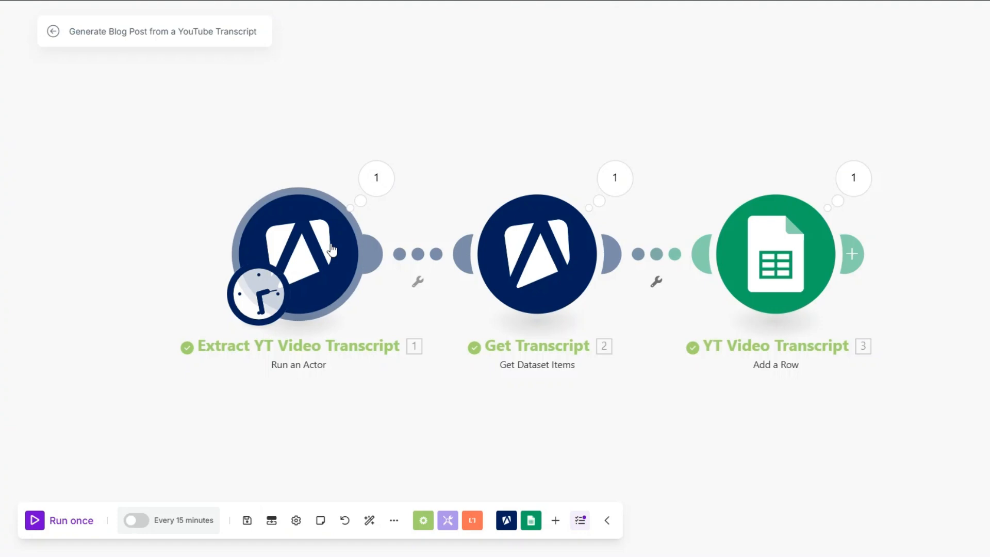
left_click(333, 254)
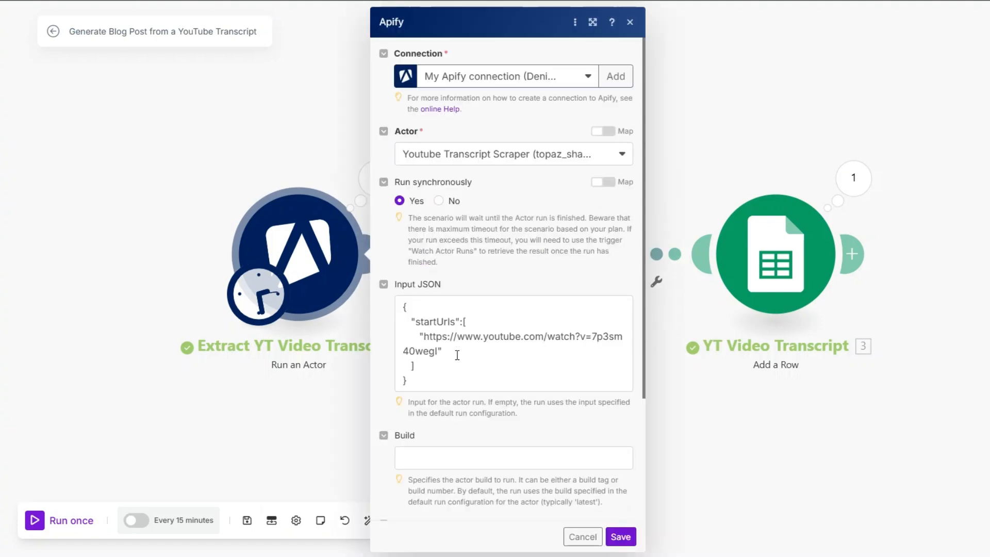
left_click(687, 492)
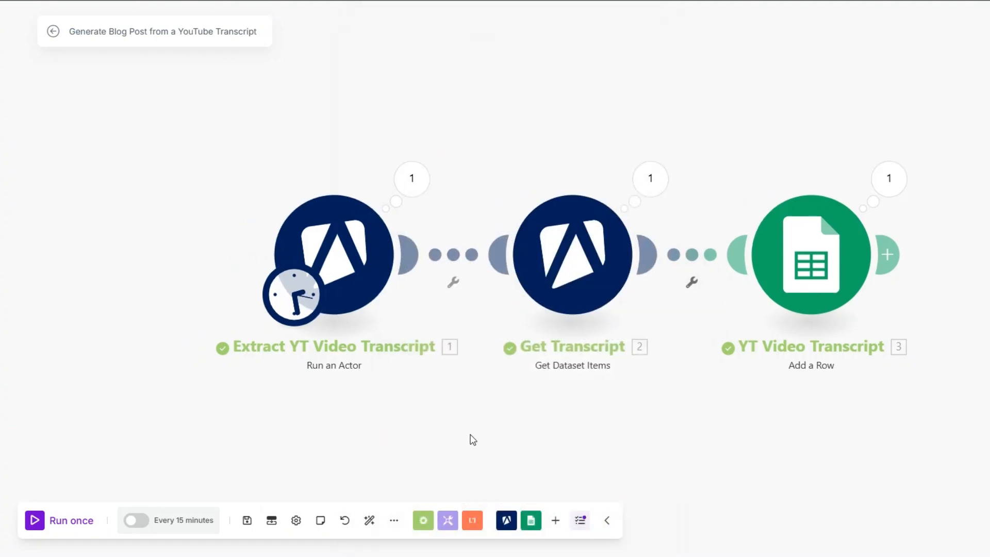
Step: Add a Google Sheets Watch New Rows module as the scenario's trigger, connect it to Extract YT Video Transcript and align the modules
left_click(531, 521)
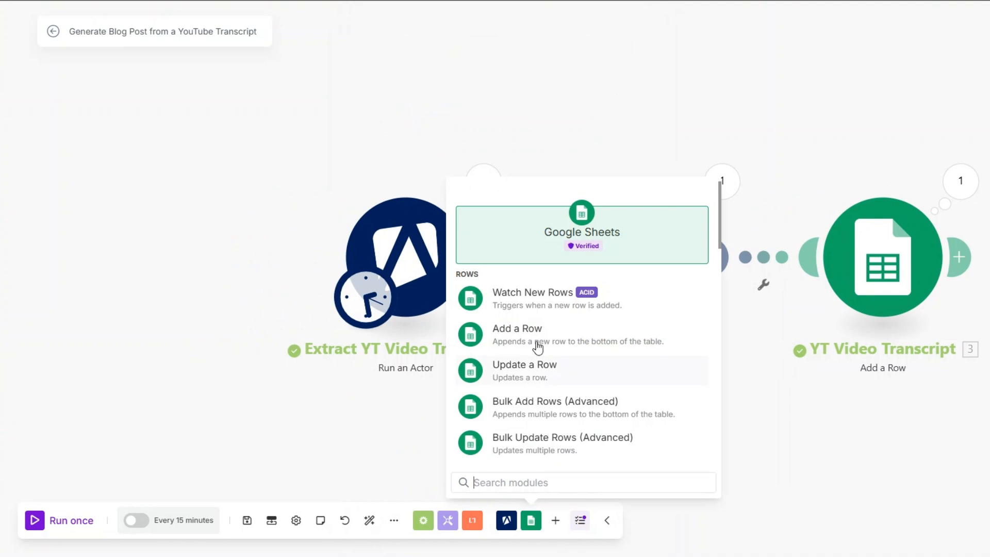
left_click(537, 303)
left_click(167, 267)
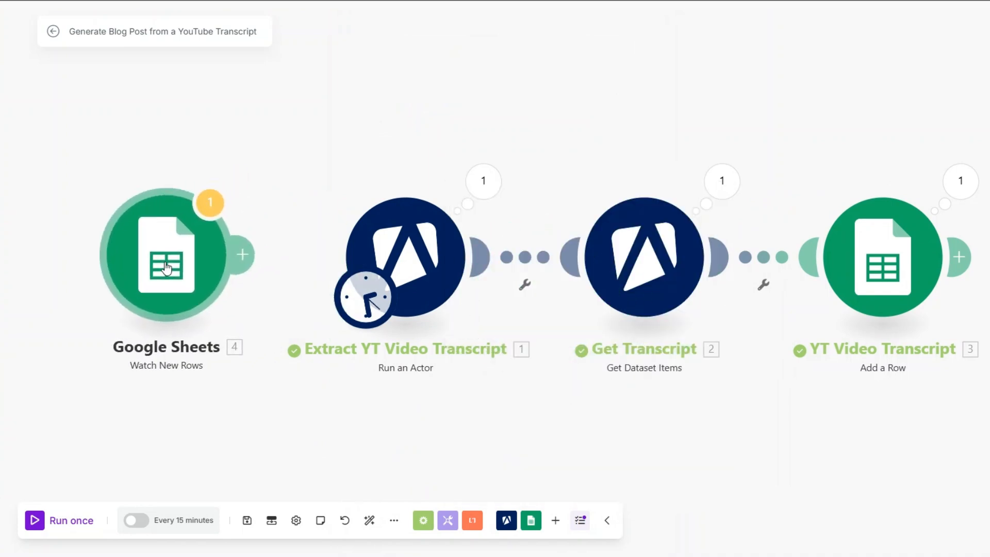
left_click_drag(364, 298, 345, 263)
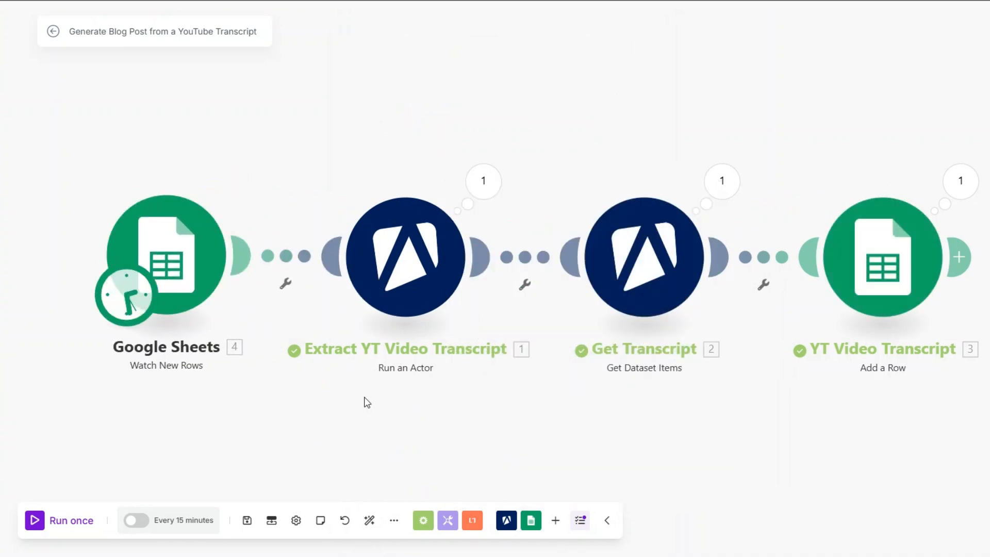
left_click(369, 520)
Step: Rename the Google Sheets Watch New Rows module to YT Video Links
right_click(200, 281)
left_click(235, 367)
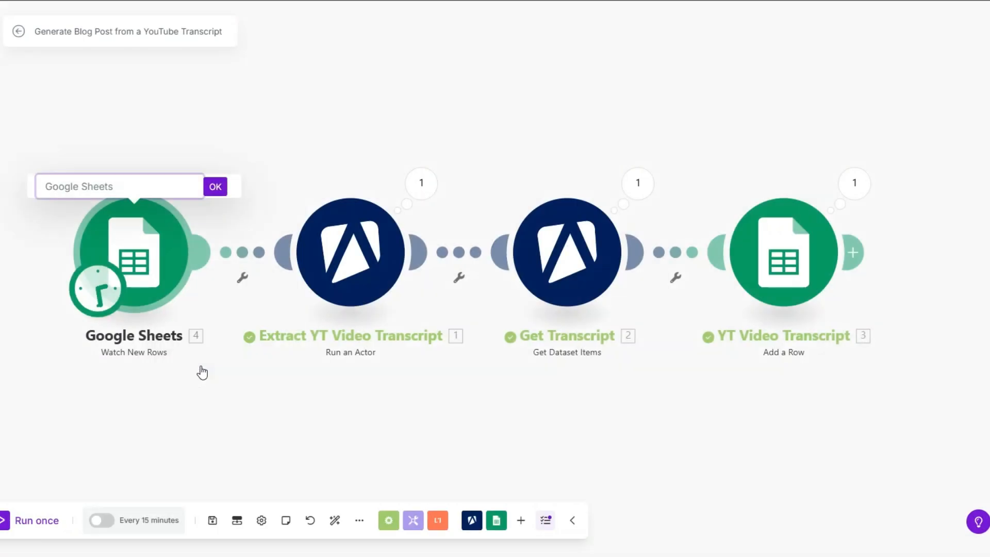
type("YT Video Links")
left_click(215, 186)
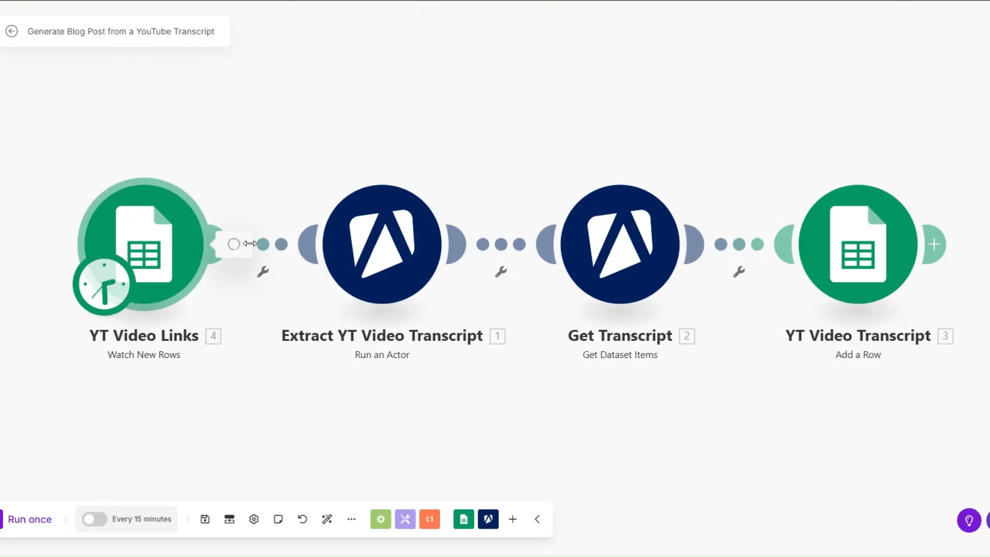
Step: Point the YT Video Links module to the Youtube Video URL sheet in the Scraping Sheet spreadsheet
left_click(250, 243)
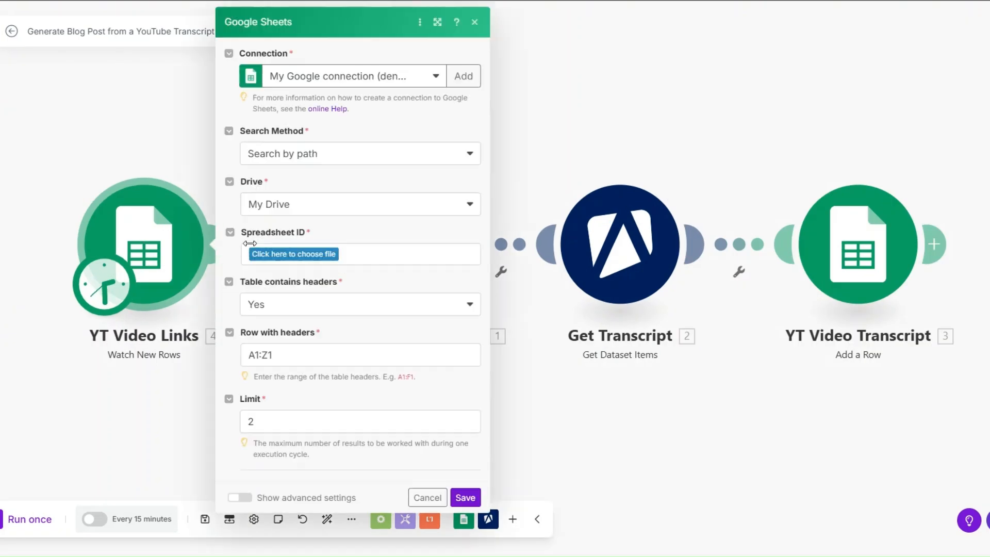
left_click(303, 263)
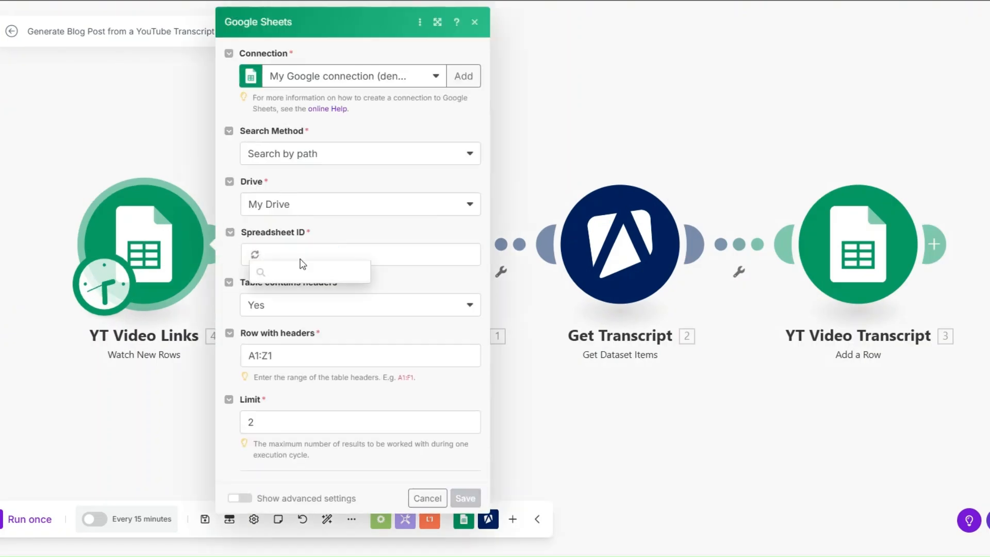
left_click(305, 279)
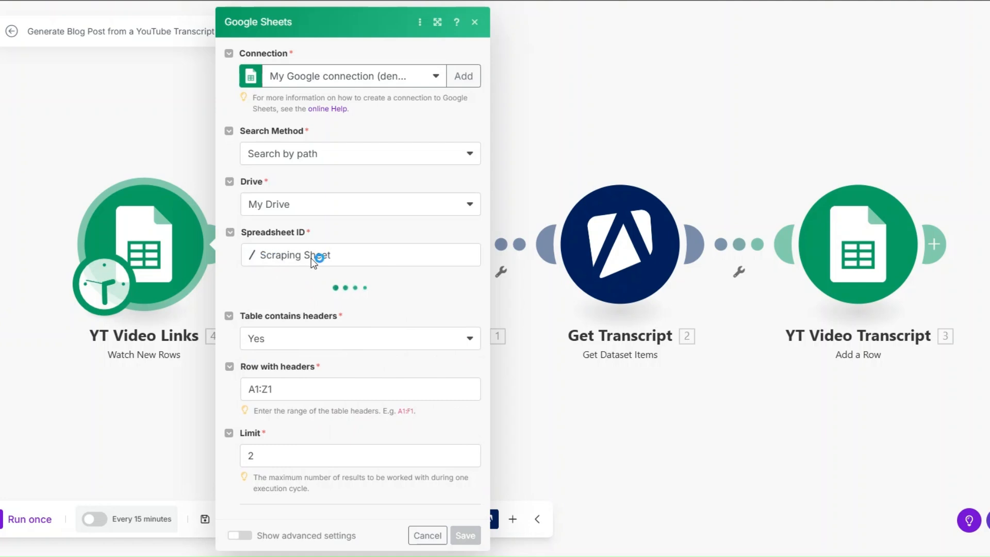
left_click(308, 305)
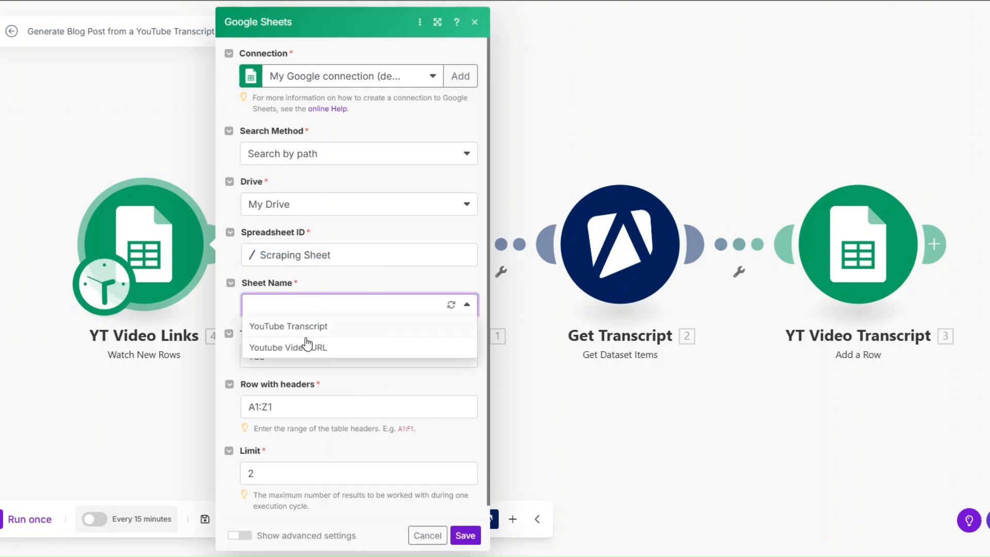
left_click(308, 351)
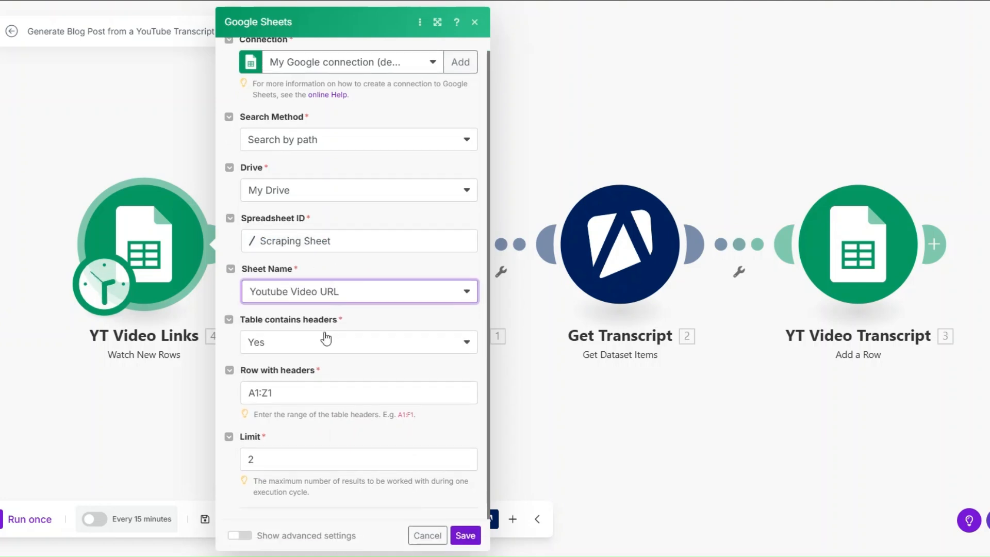
Step: Set YT Video Links' limit to 1, save the module and manually choose row 6 as its starting point
left_click(273, 458)
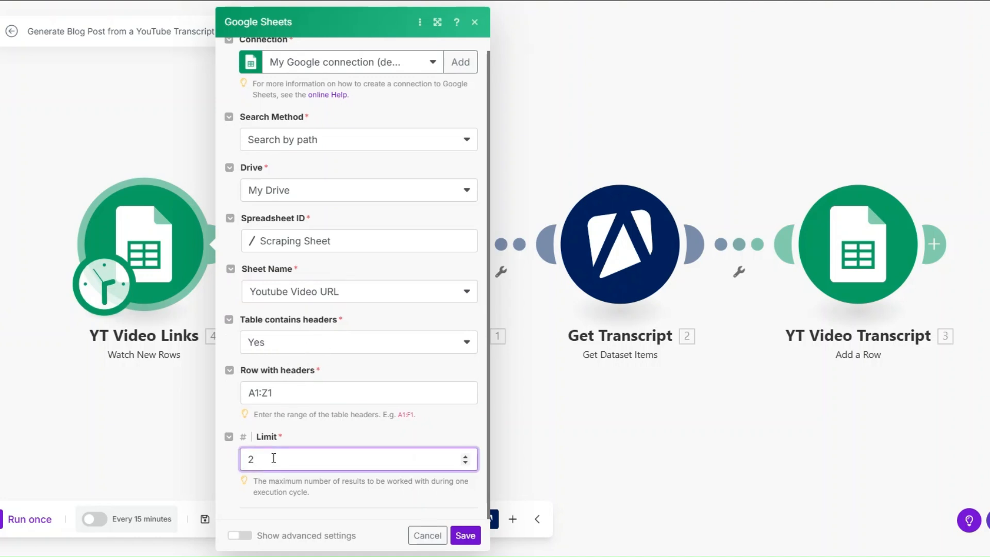
key("BackSpace")
type("1")
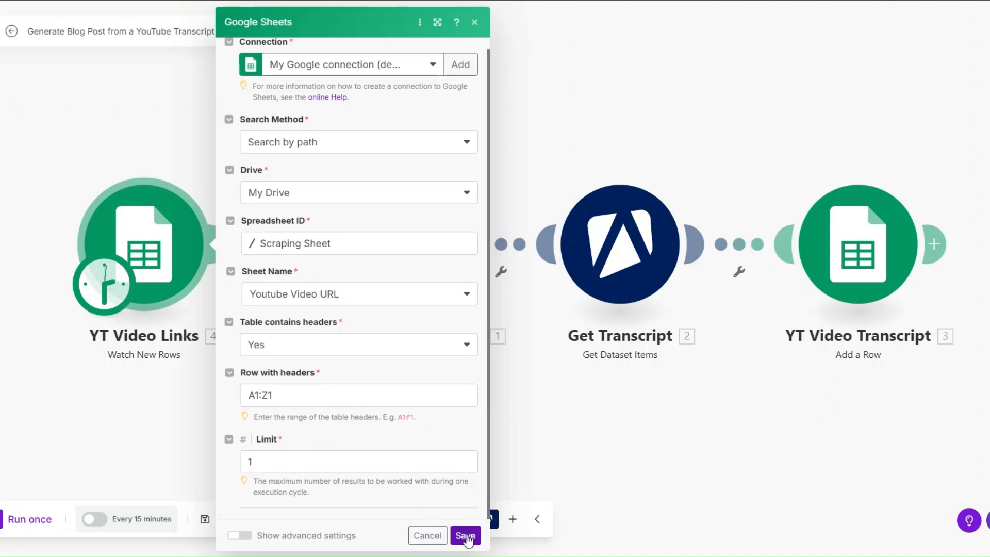
left_click(464, 535)
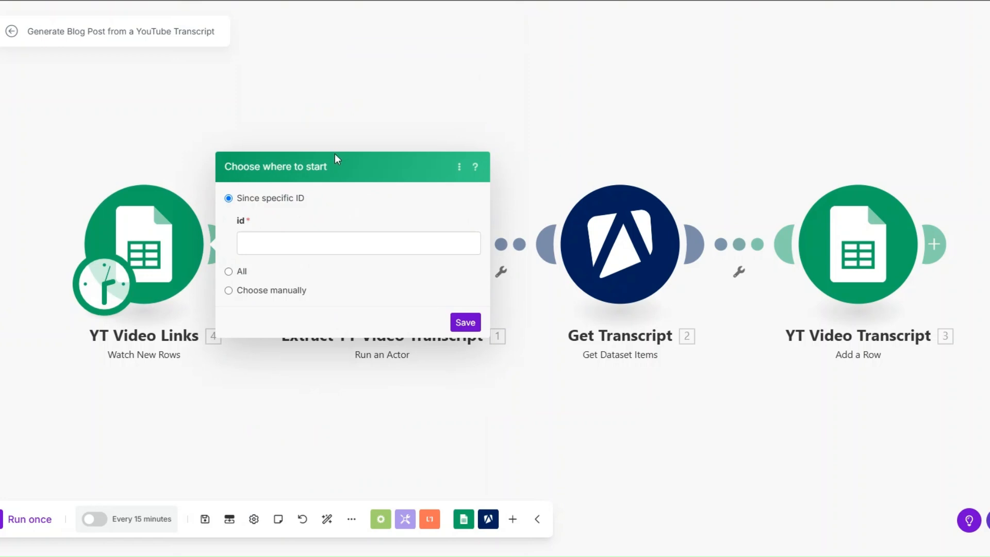
left_click(277, 291)
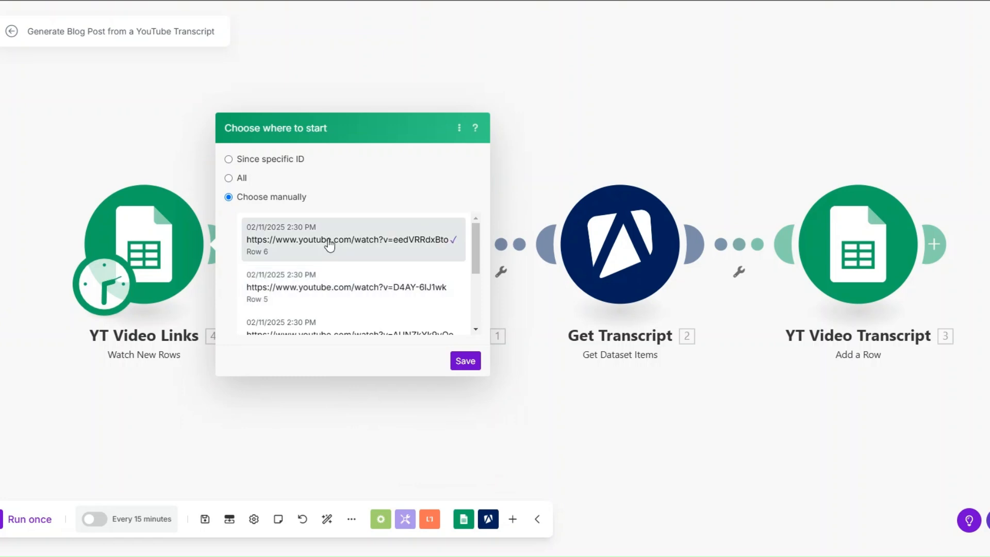
left_click(463, 363)
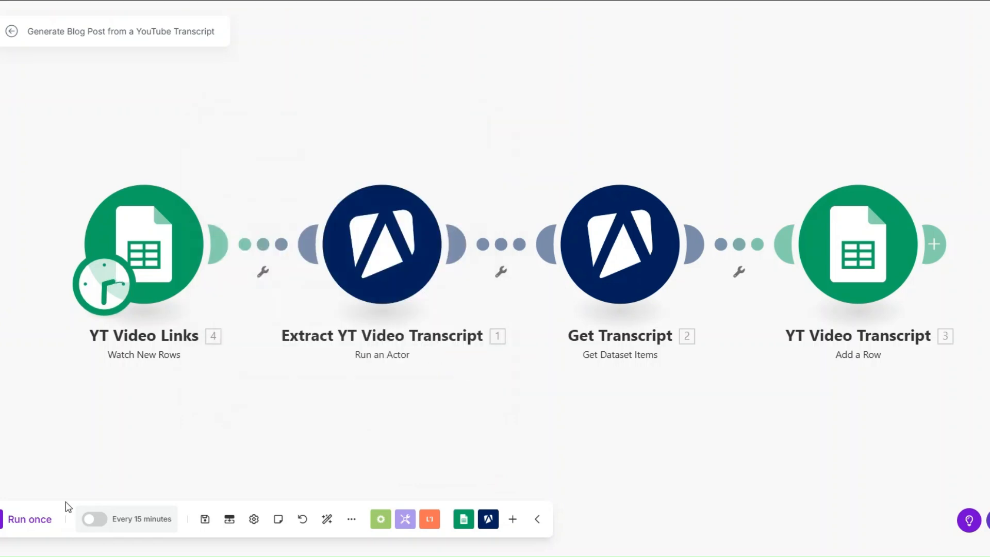
Step: Run only the YT Video Links module and check the Video URL in its output bundle
right_click(144, 261)
left_click(172, 290)
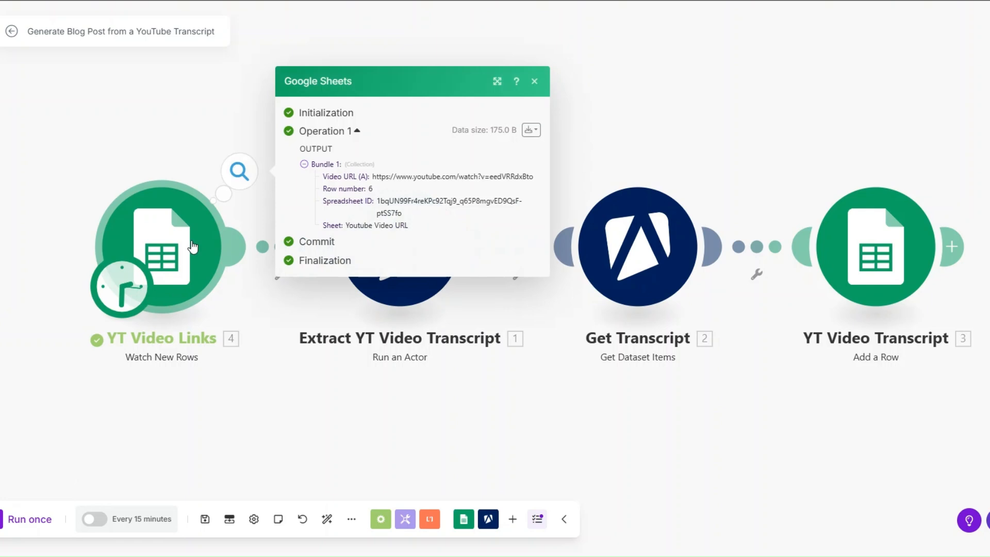
left_click_drag(371, 176, 536, 183)
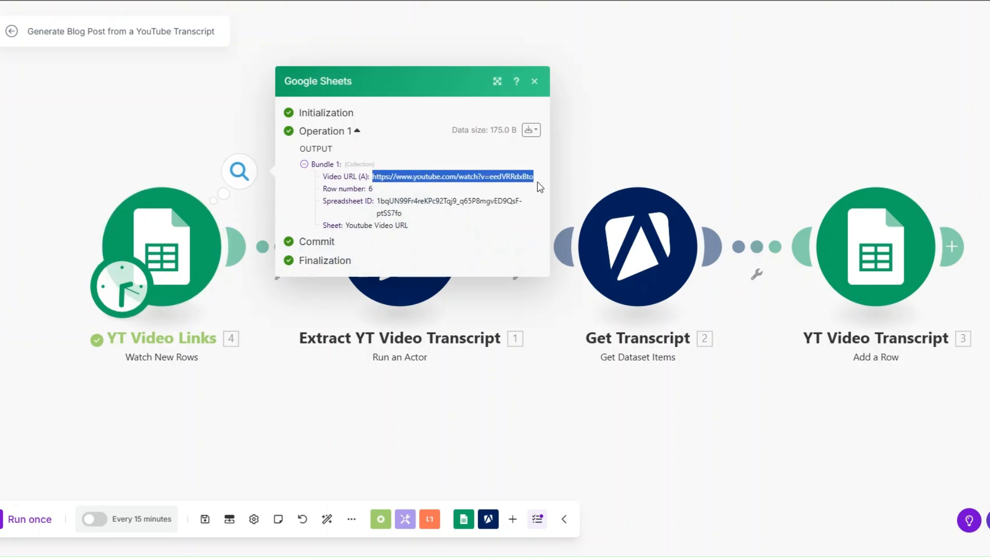
left_click(310, 373)
Step: Replace the fixed link in Extract YT Video Transcript's input JSON with the mapped Video URL (A) value and save the module
left_click(398, 251)
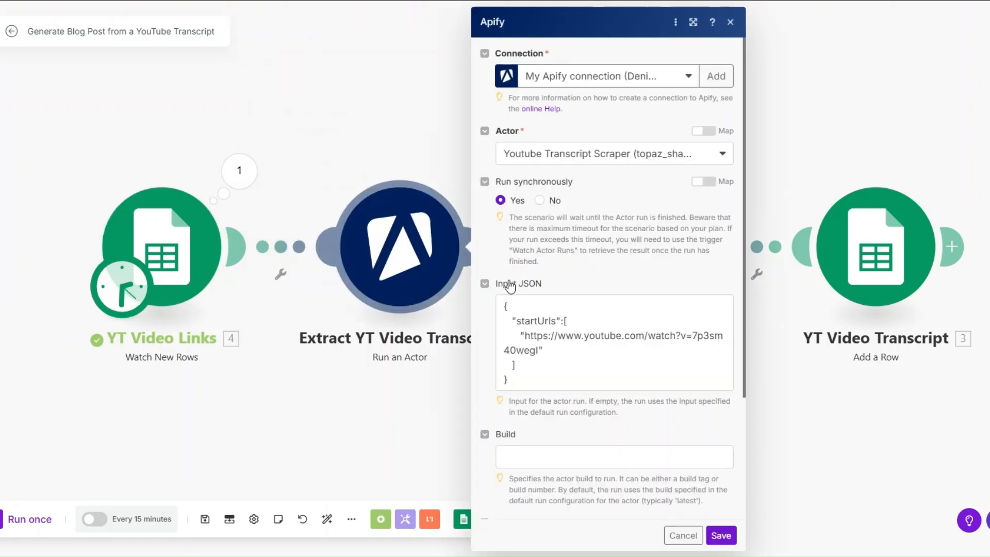
left_click_drag(530, 336, 539, 351)
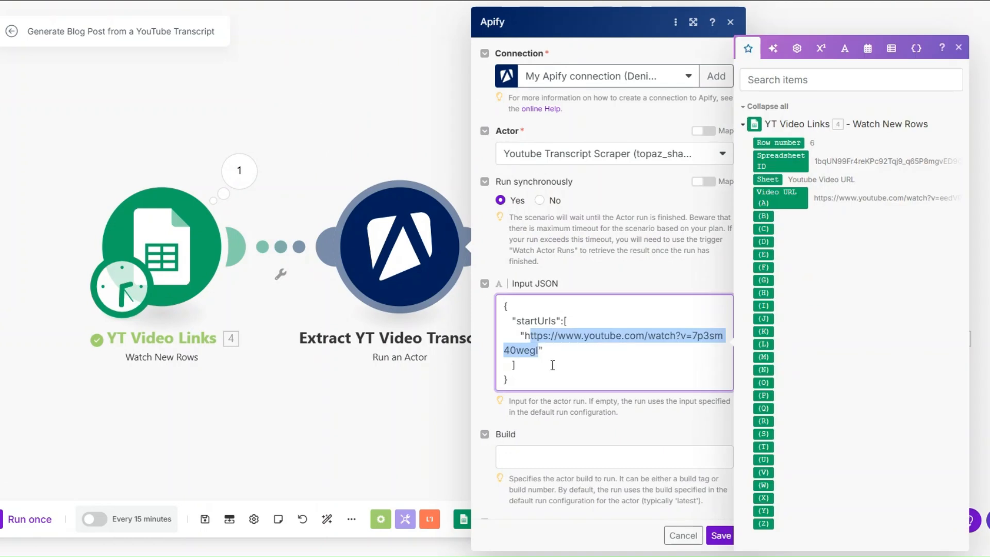
key("BackSpace")
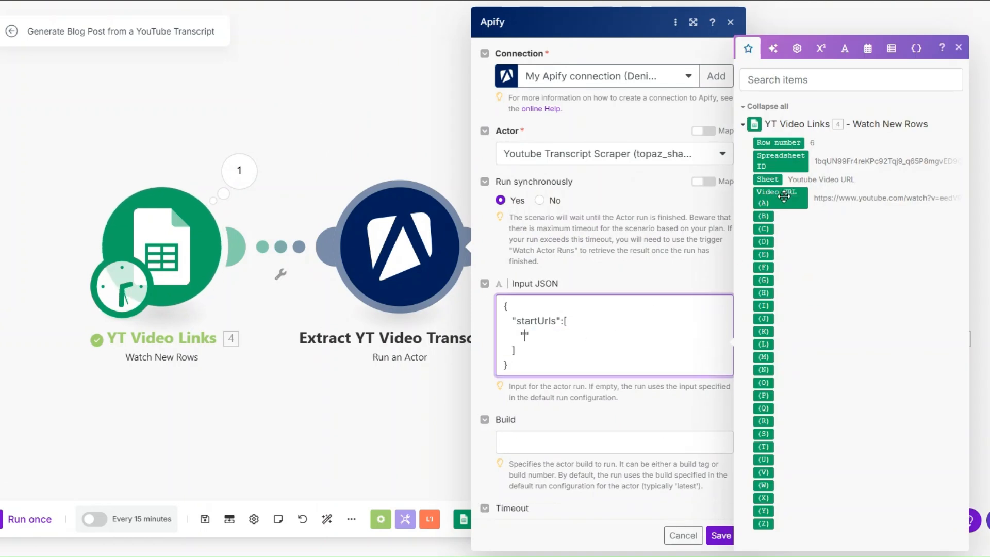
left_click(783, 196)
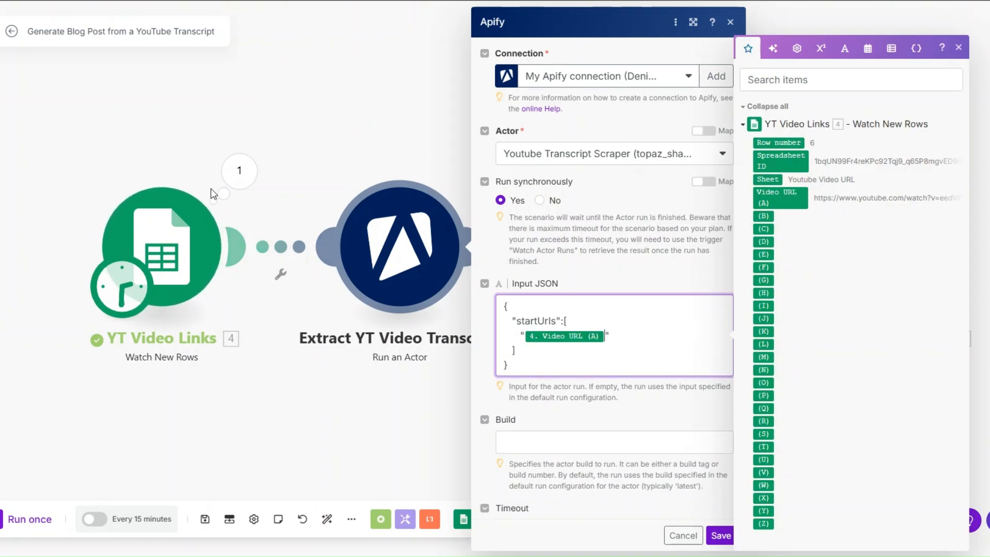
left_click(719, 534)
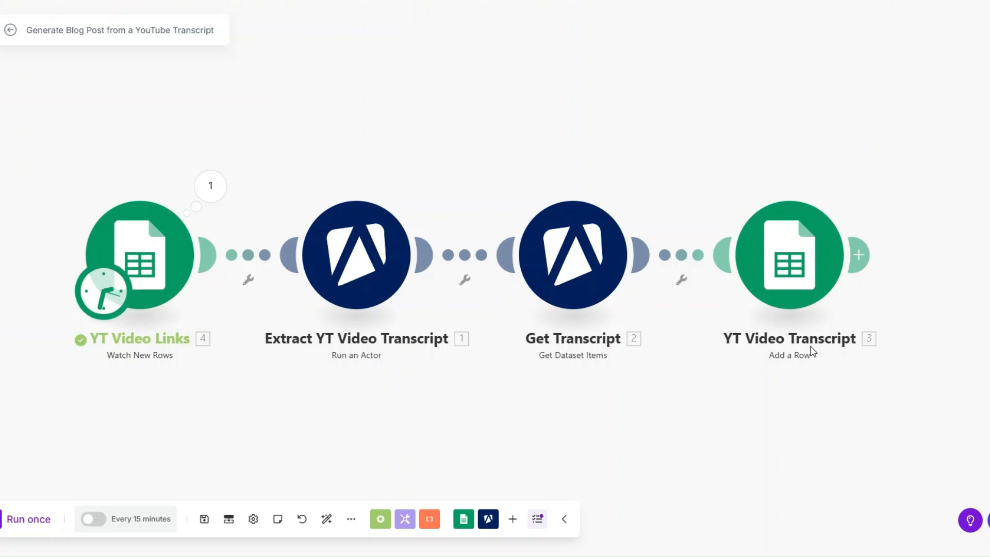
Step: Set YT Video Links to start manually from row 4 and run the whole scenario once
right_click(168, 277)
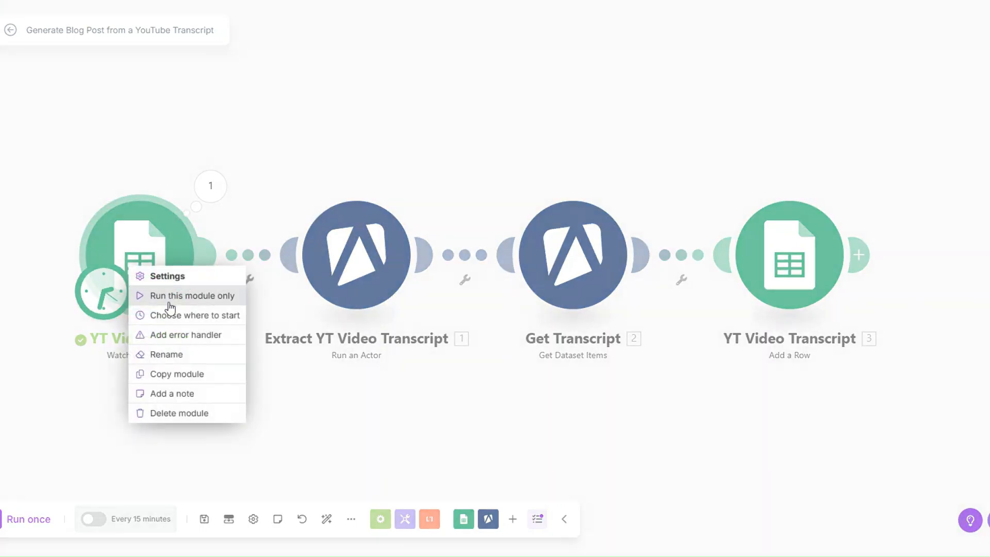
left_click(175, 315)
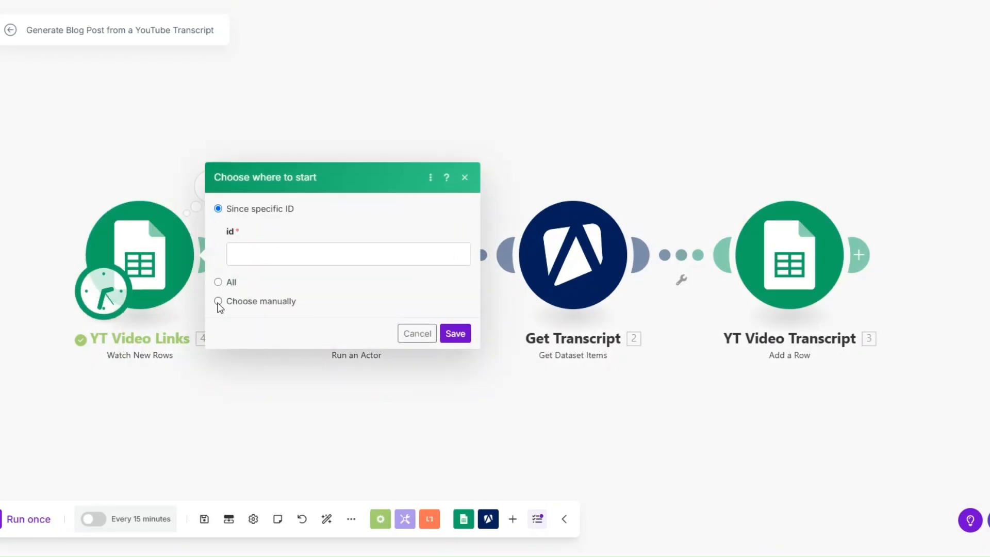
left_click(218, 301)
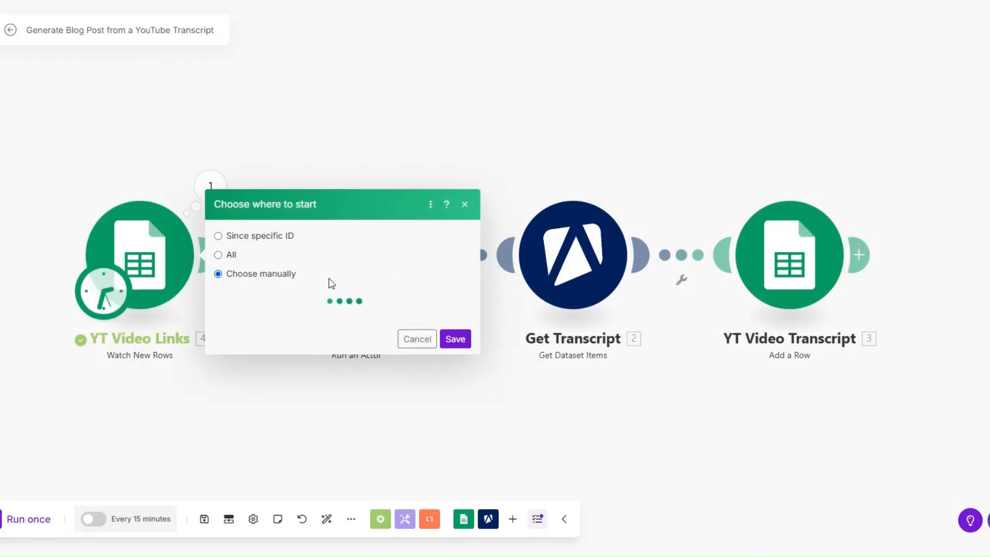
scroll(316, 289, "down", 1)
scroll(309, 278, "up", 1)
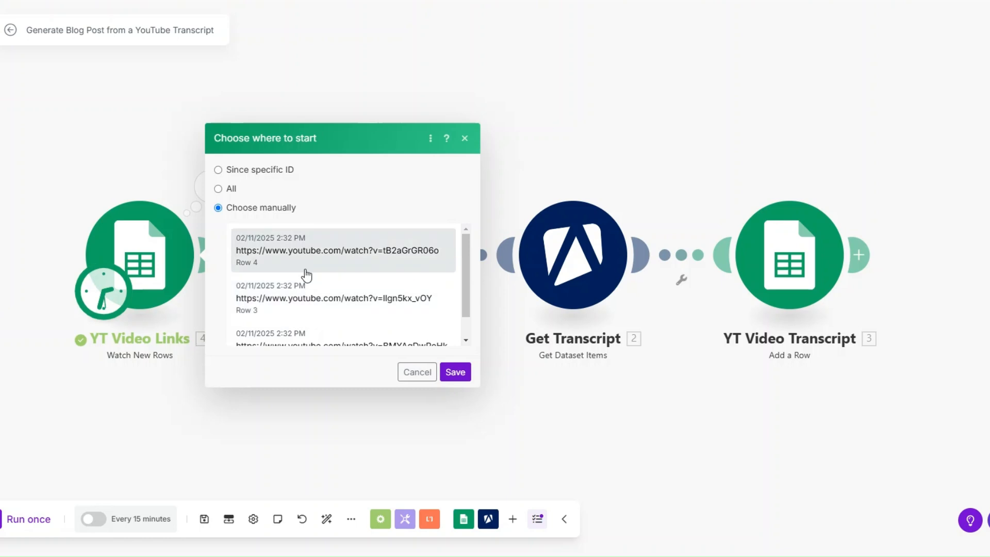
left_click(306, 274)
left_click(454, 372)
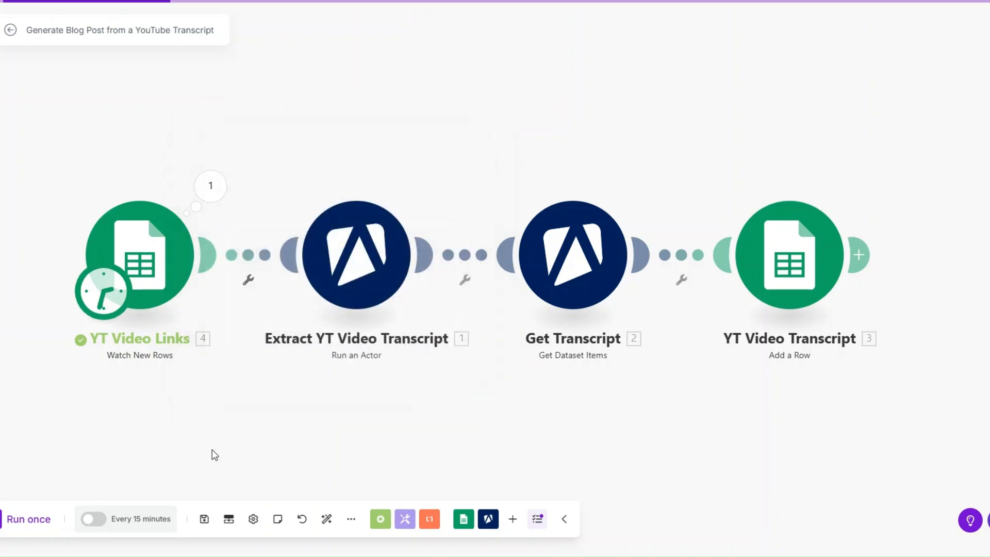
left_click(32, 522)
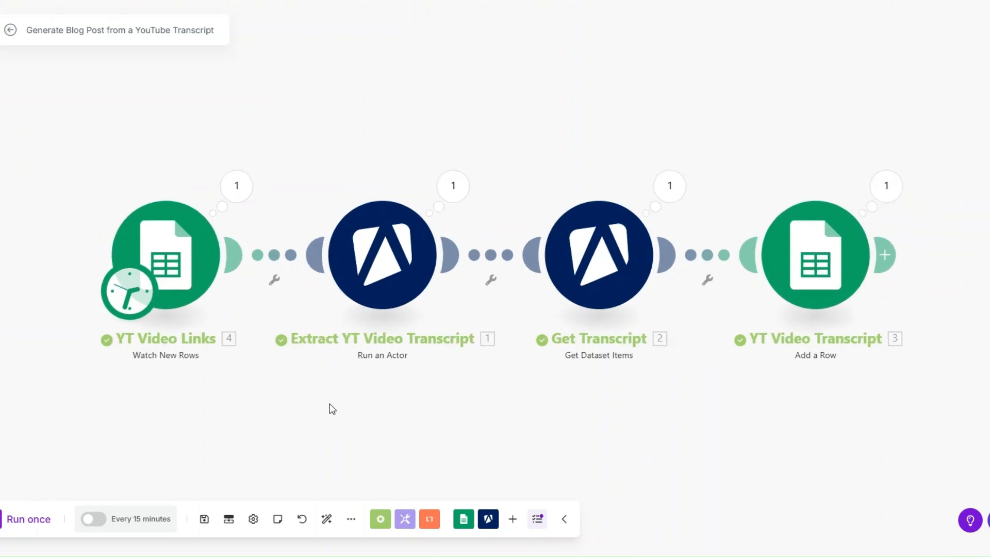
Step: Compare the video URL in YT Video Links' output with the link in Extract YT Video Transcript's input bundle
left_click(219, 180)
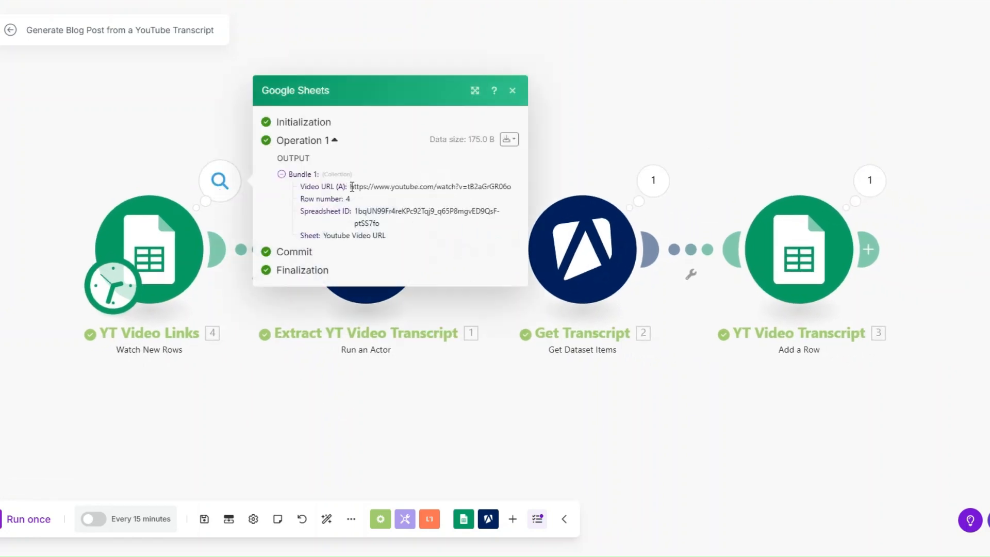
left_click_drag(351, 186, 517, 190)
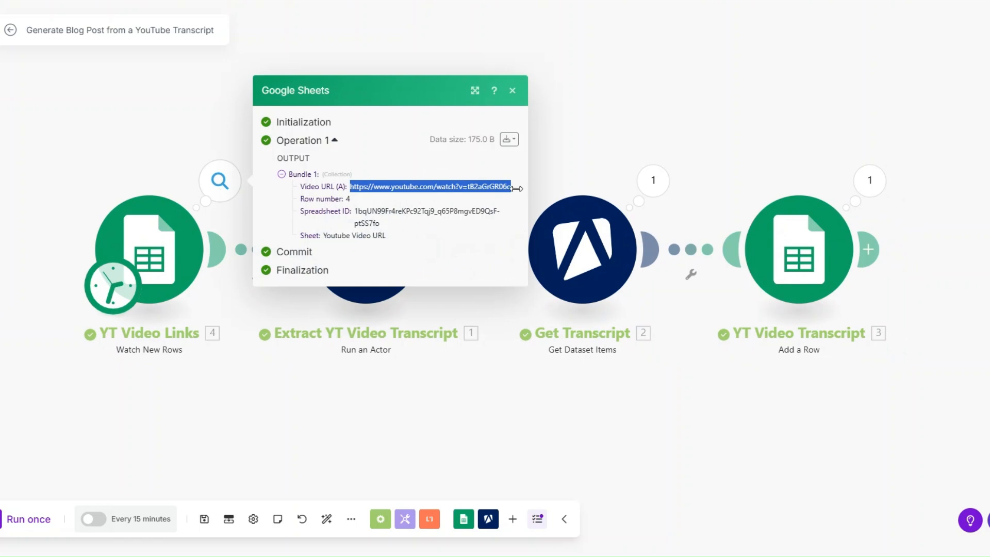
left_click(504, 356)
left_click(436, 181)
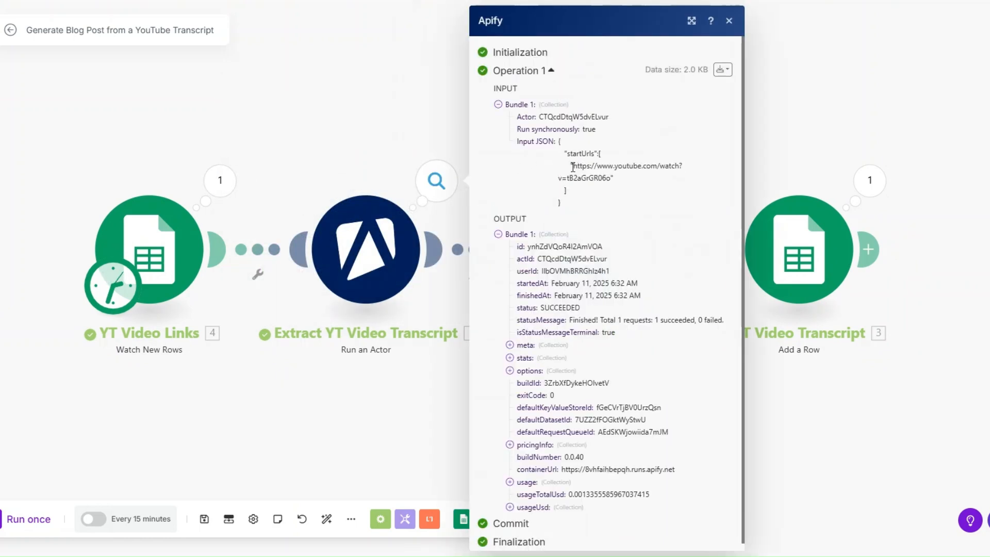
left_click_drag(571, 166, 616, 180)
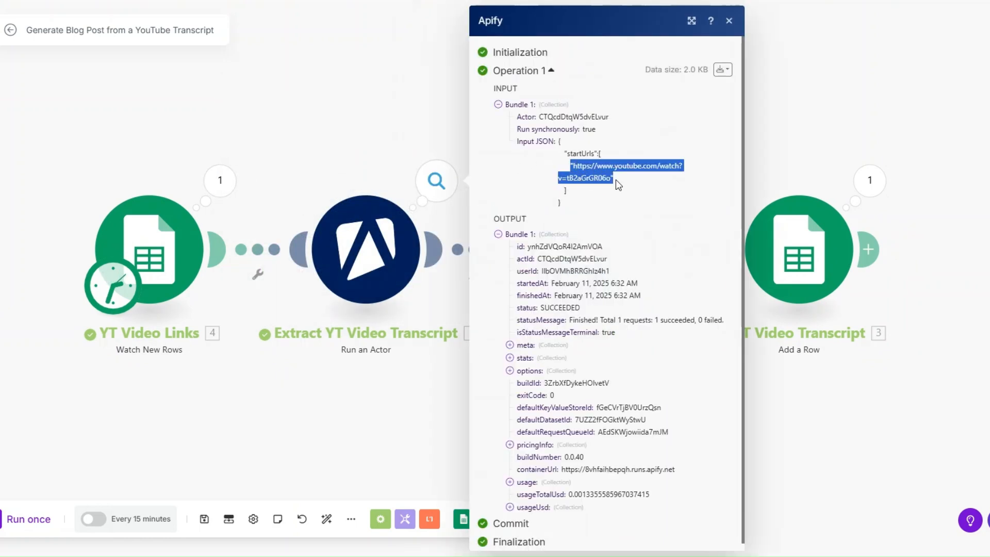
Step: Inspect Get Transcript's output bundle and read through the scraped transcript to its end
left_click(429, 389)
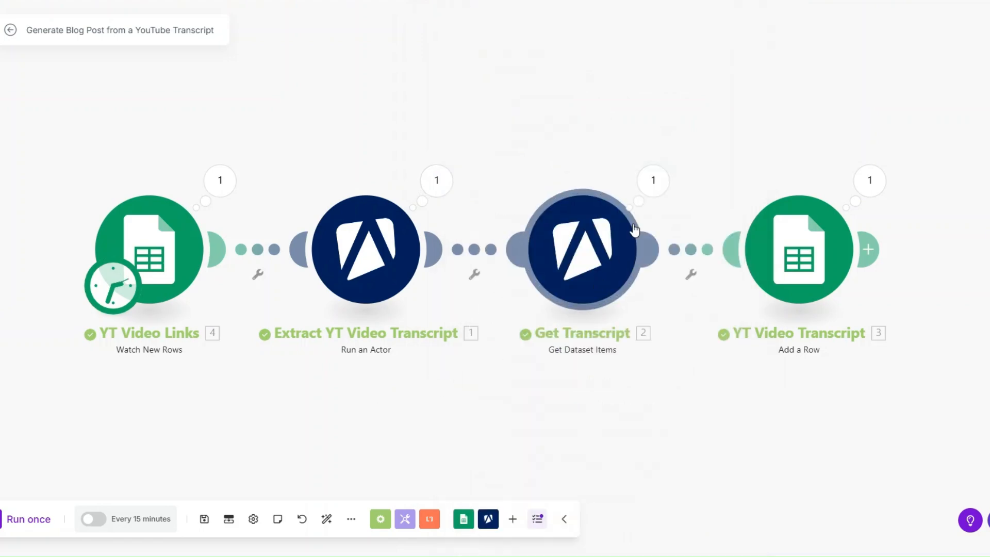
left_click(657, 181)
left_click(728, 284)
scroll(784, 360, "down", 3)
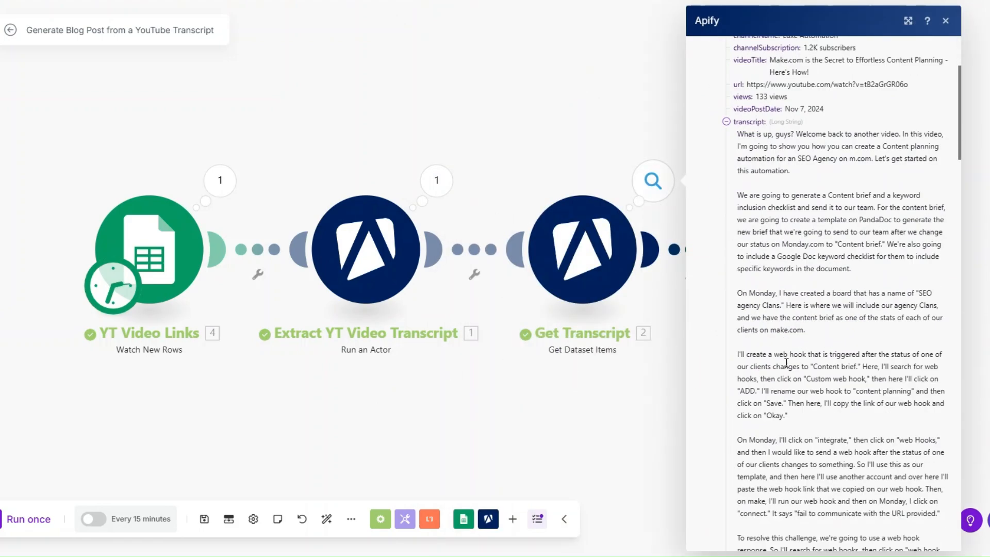
left_click_drag(960, 157, 967, 502)
left_click(617, 392)
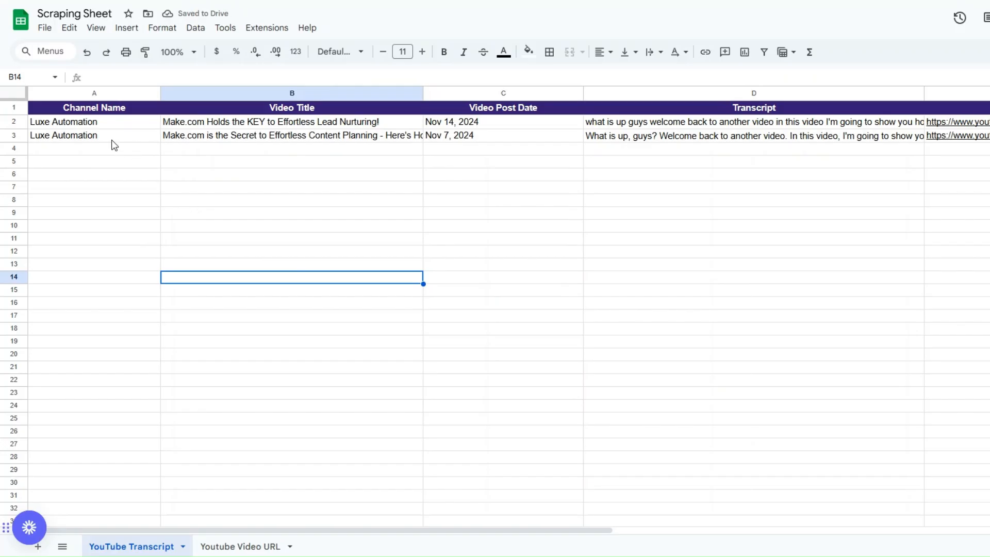
Step: Check row 3 of the YouTube Transcript sheet for the new video's title, post date, transcript and URL
left_click(298, 138)
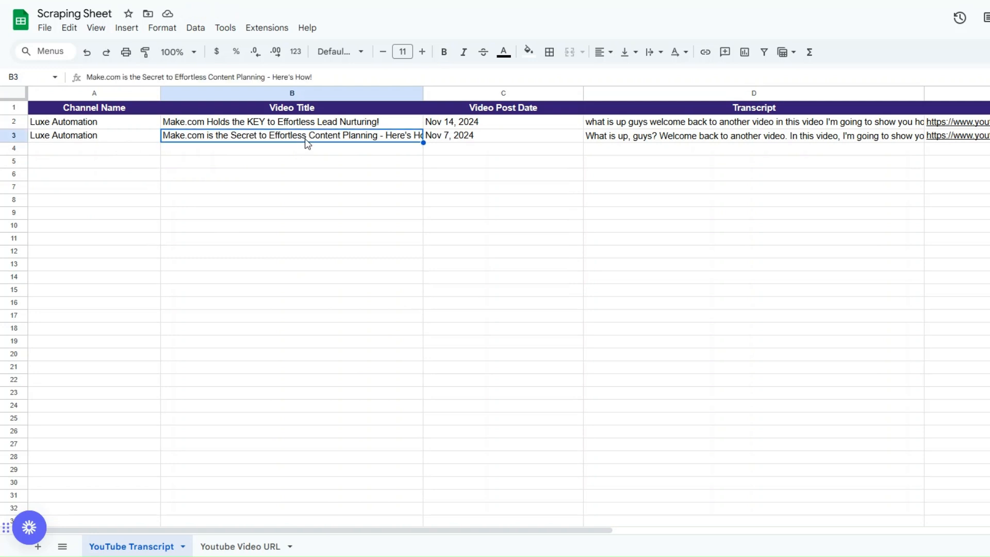
double_click(302, 138)
left_click(305, 216)
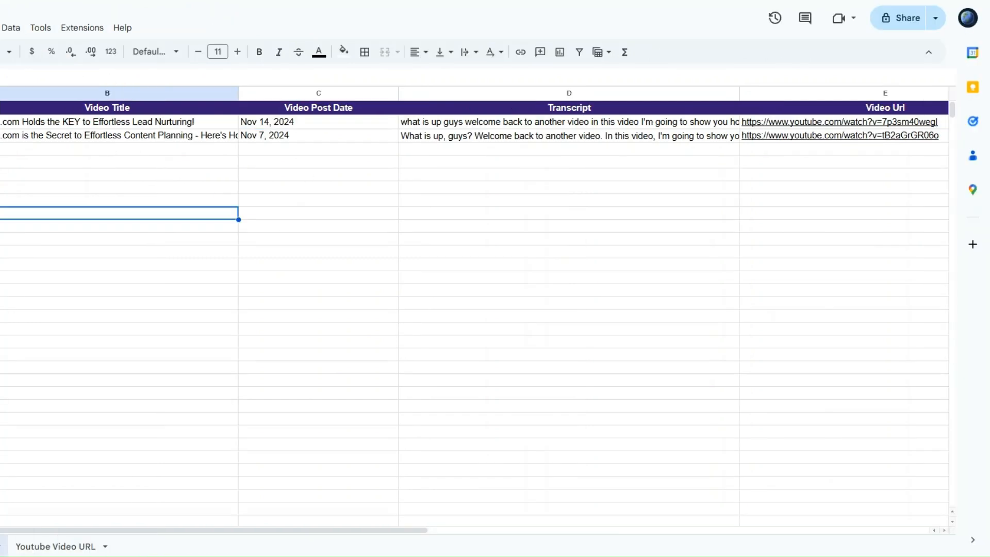
left_click(153, 124)
left_click(153, 135)
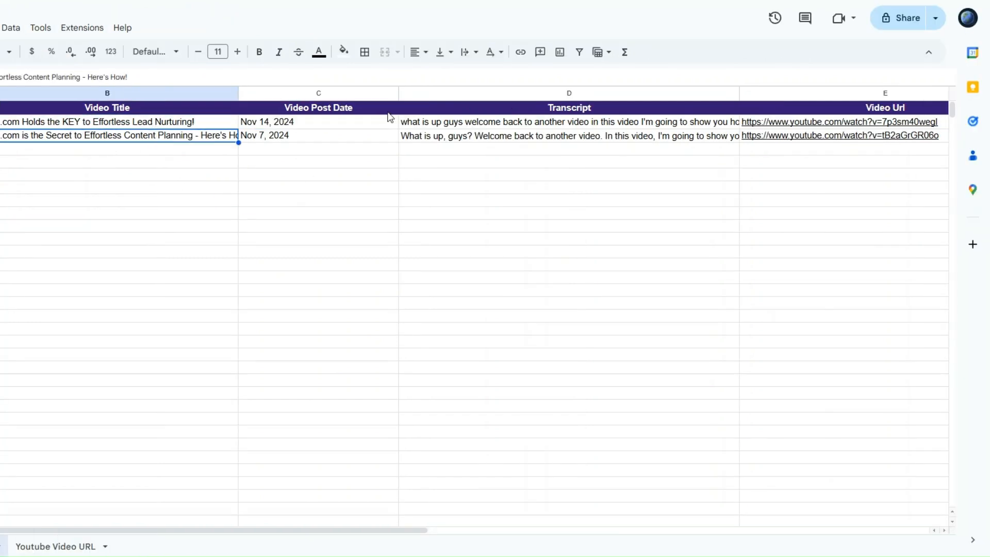
double_click(553, 136)
left_click(292, 343)
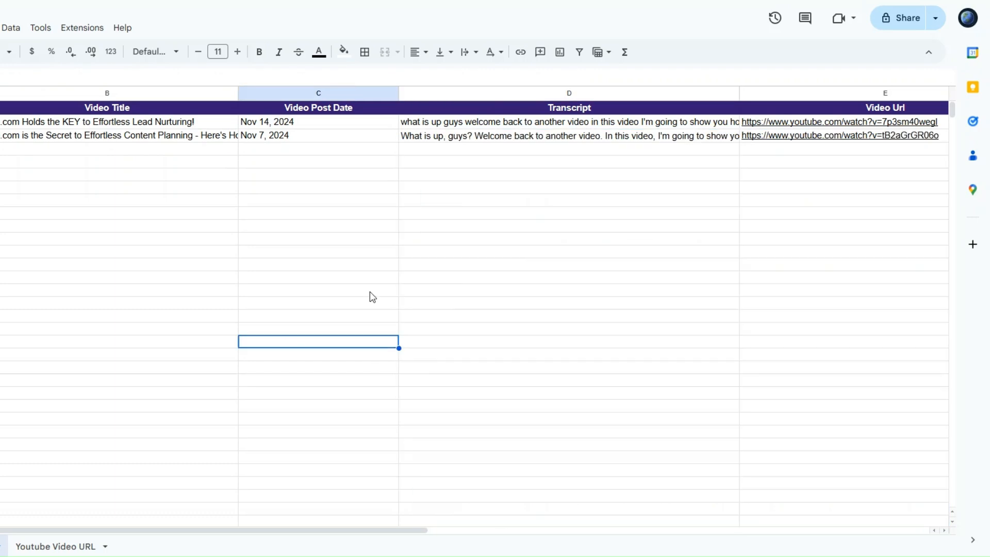
mouse_move(884, 137)
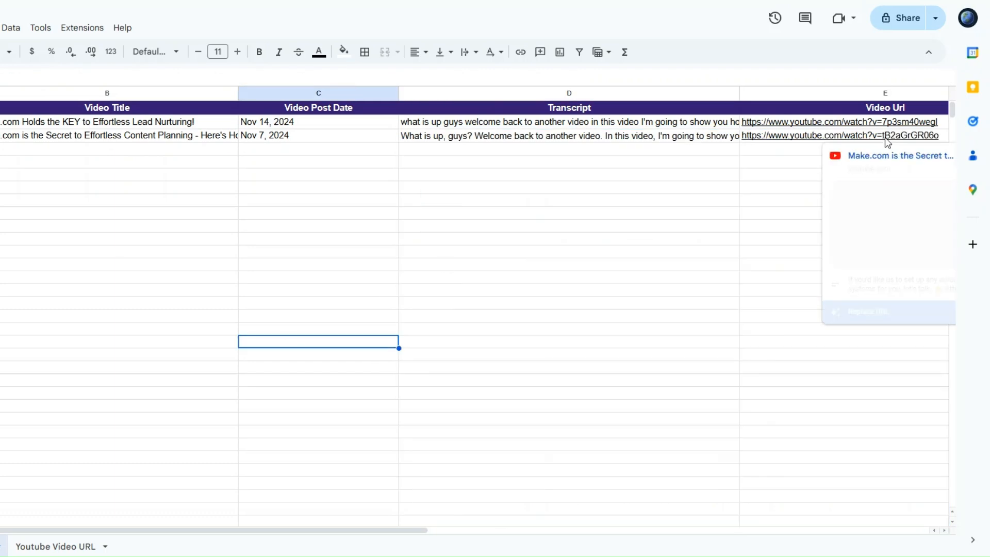
left_click(510, 138)
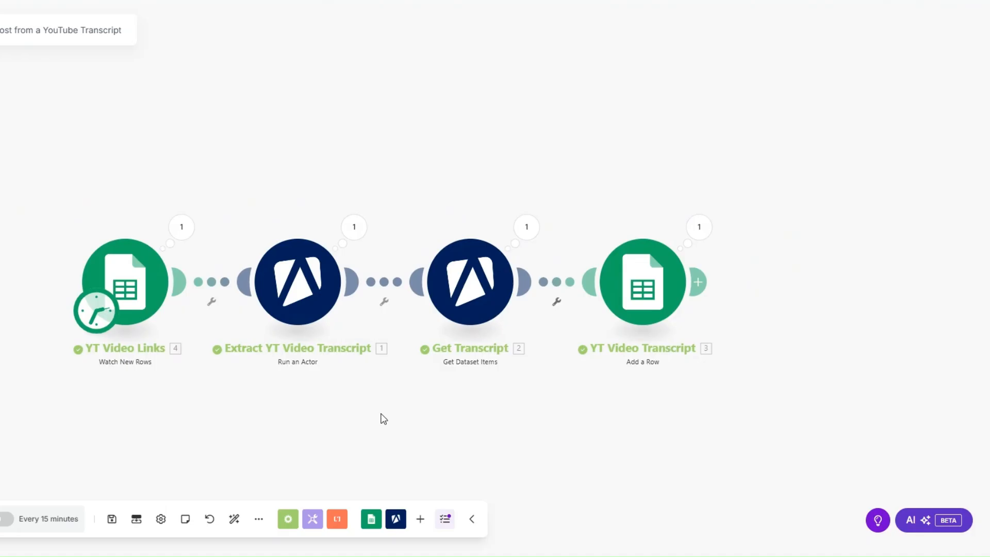
Step: Add a Perplexity AI Create a Chat Completion module after YT Video Transcript, using the sonar-pro model
left_click_drag(380, 418, 244, 396)
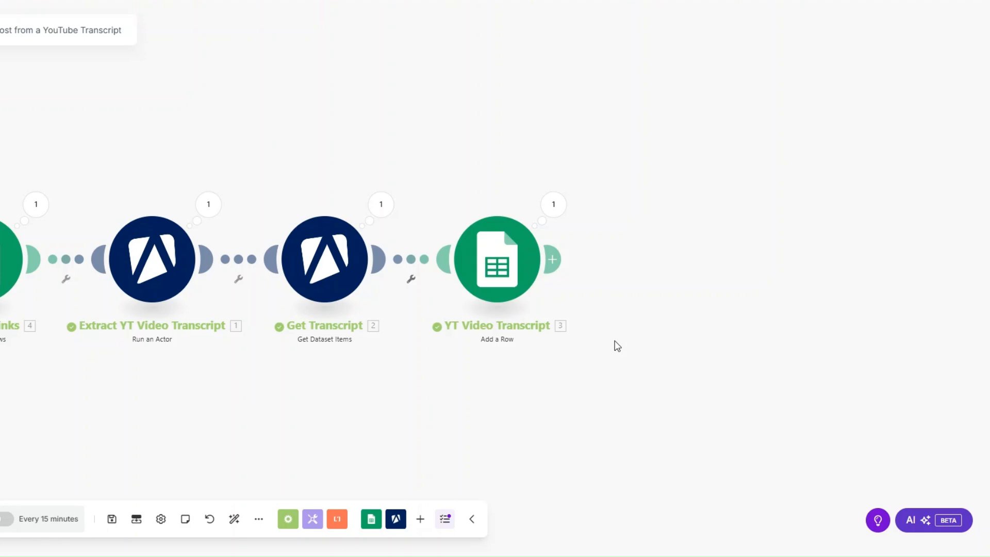
scroll(499, 359, "down", 1)
left_click_drag(430, 416, 341, 412)
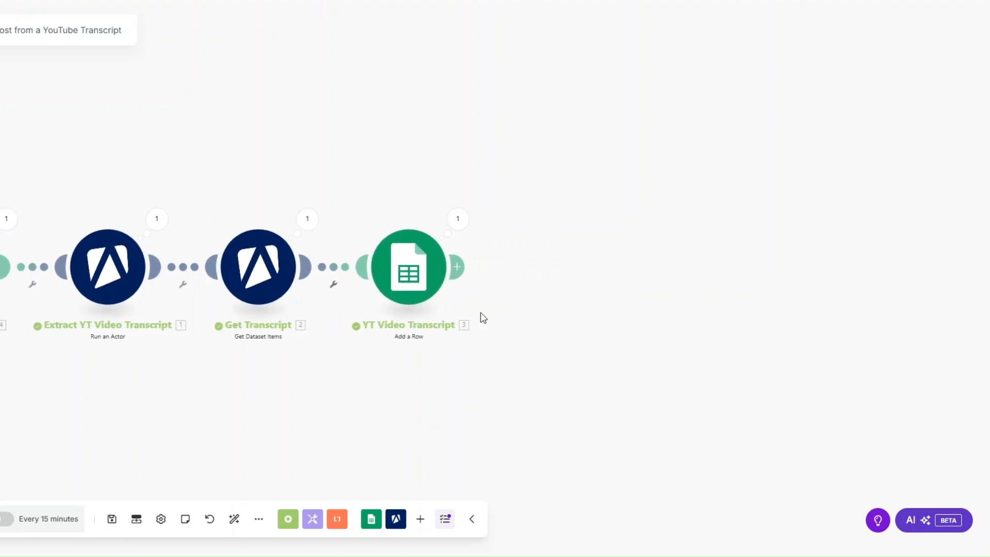
left_click(460, 268)
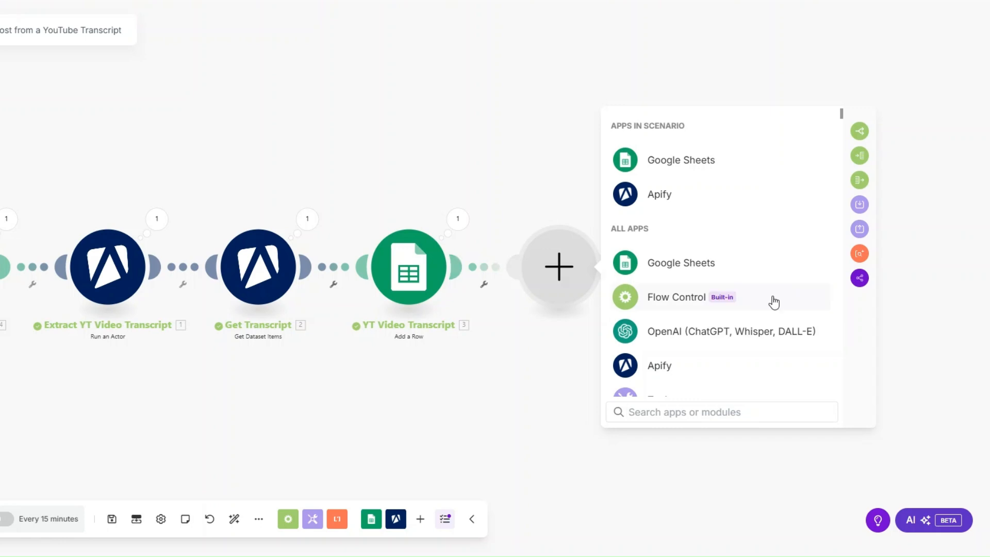
scroll(774, 302, "down", 2)
type("per")
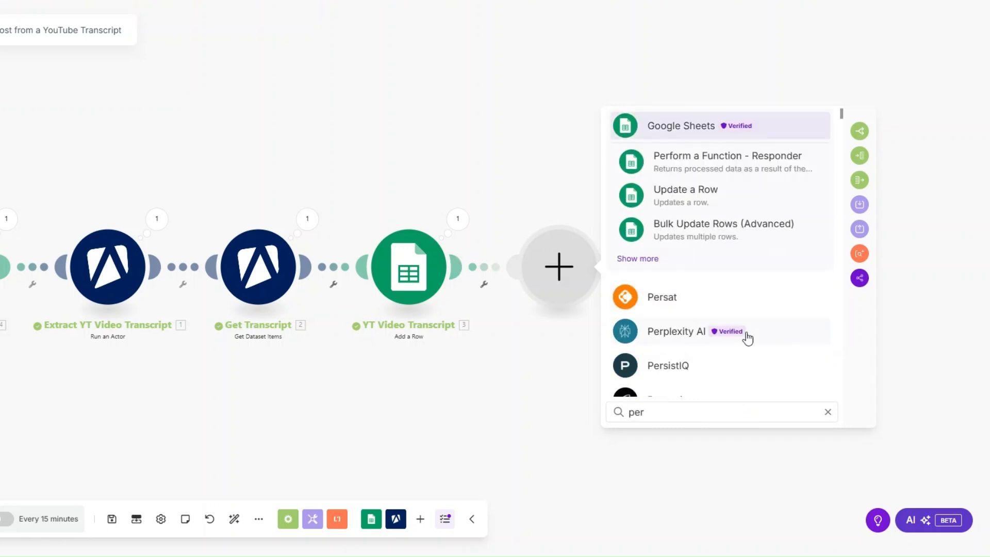
left_click(732, 331)
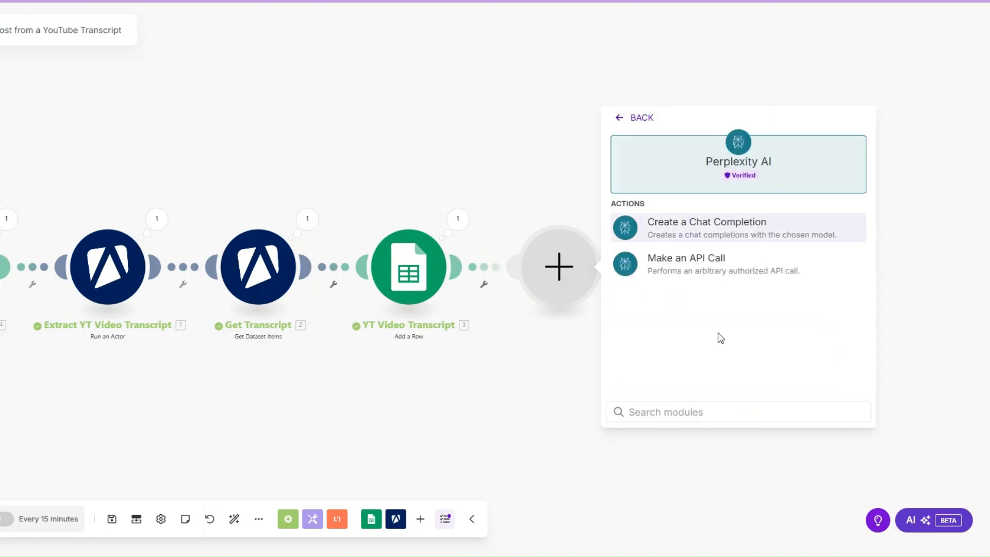
left_click(697, 226)
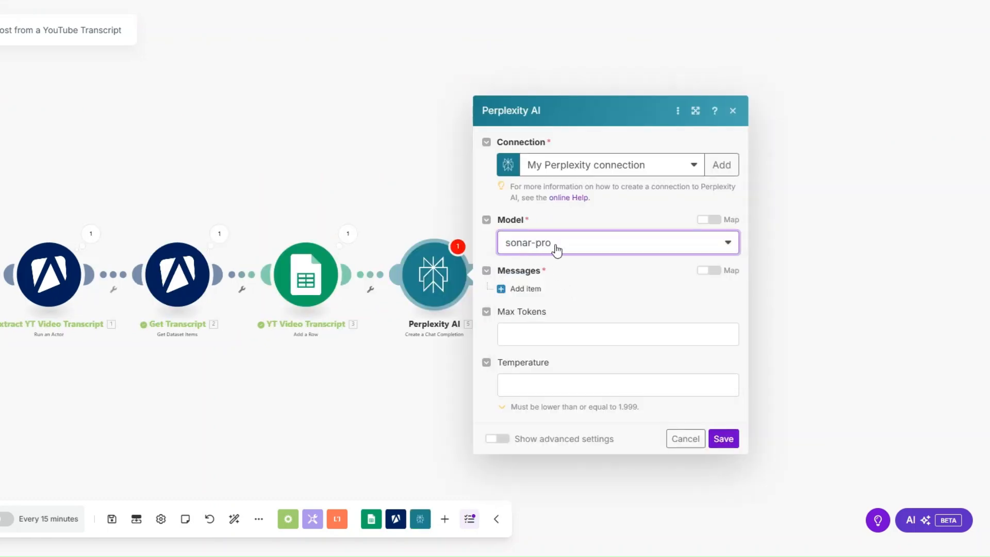
Step: Add a System message casting the model as expert content writer, a User message with blog-writing instructions, and a User message "Transcript:" plus Get Transcript's transcript
left_click(533, 290)
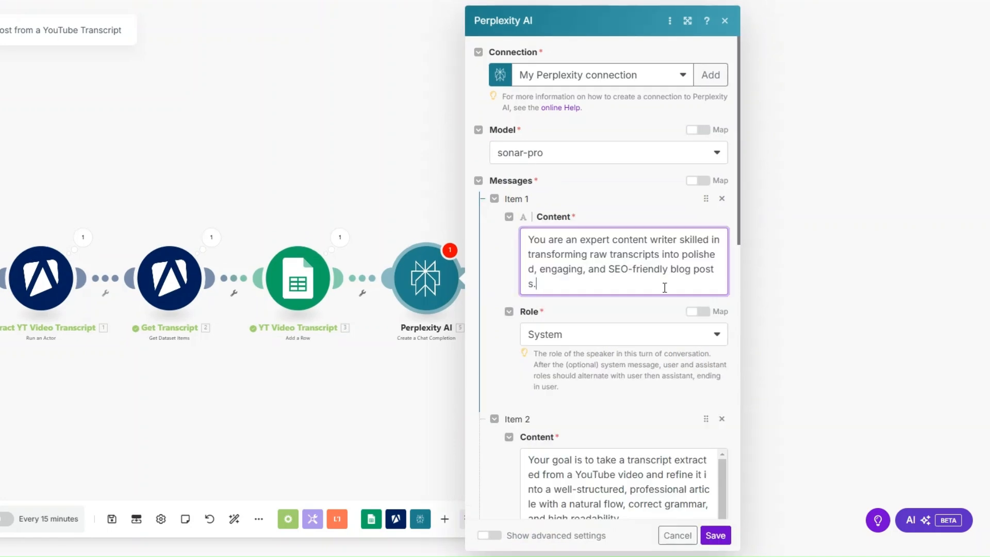
left_click(665, 287)
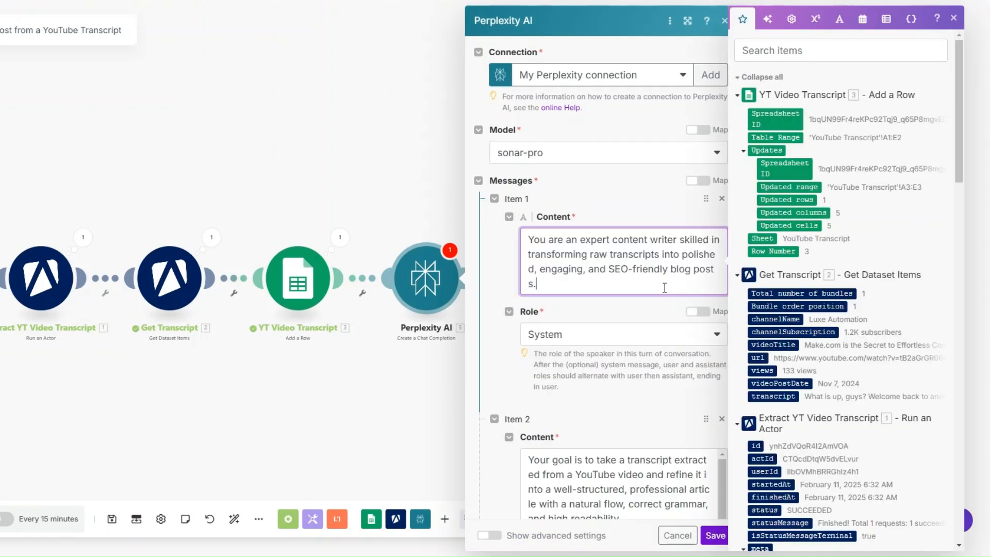
scroll(632, 310, "down", 10)
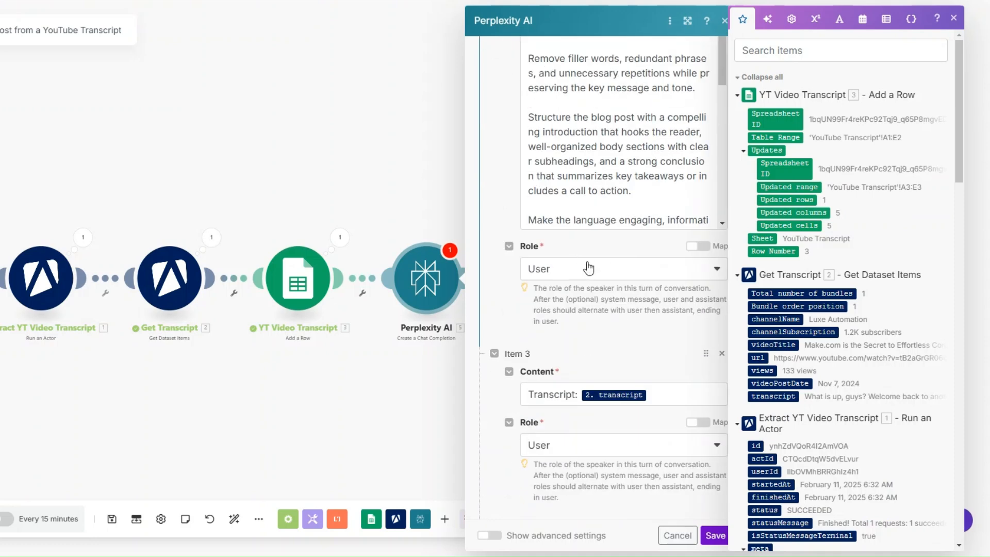
scroll(577, 273, "up", 10)
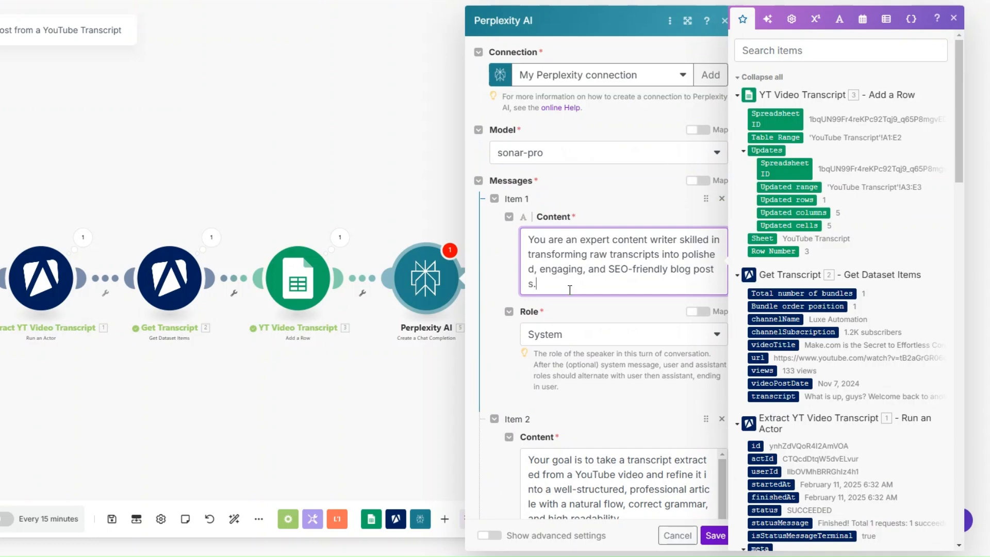
Step: Review the Perplexity AI module's system prompt, blog-writing instructions and mapped transcript message, and save the module
scroll(812, 131, "down", 4)
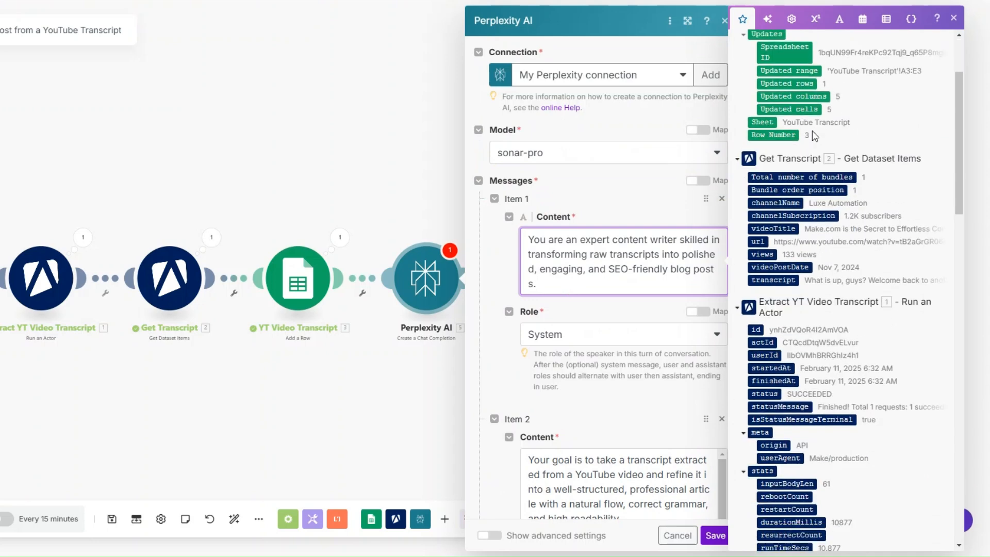
scroll(670, 171, "down", 6)
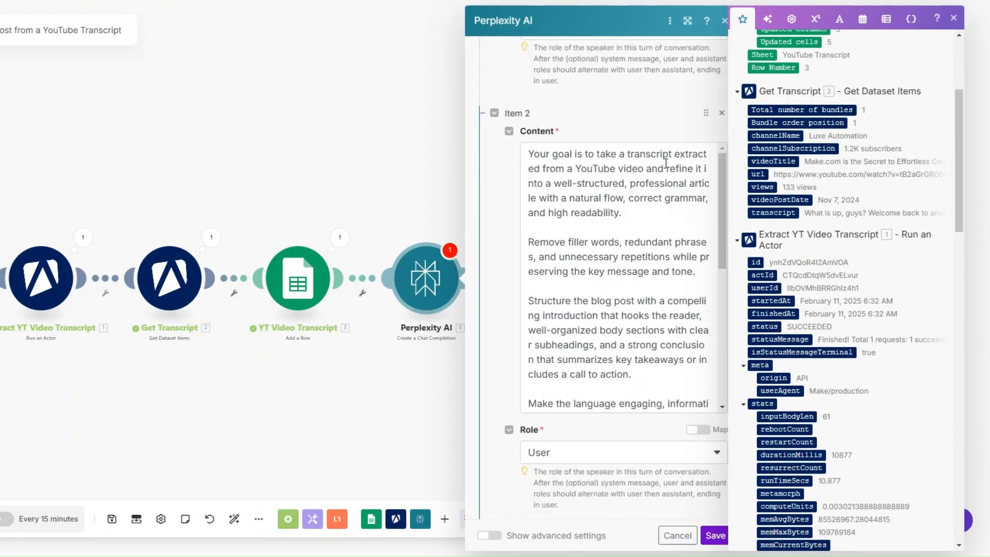
scroll(811, 159, "up", 3)
scroll(601, 223, "up", 1)
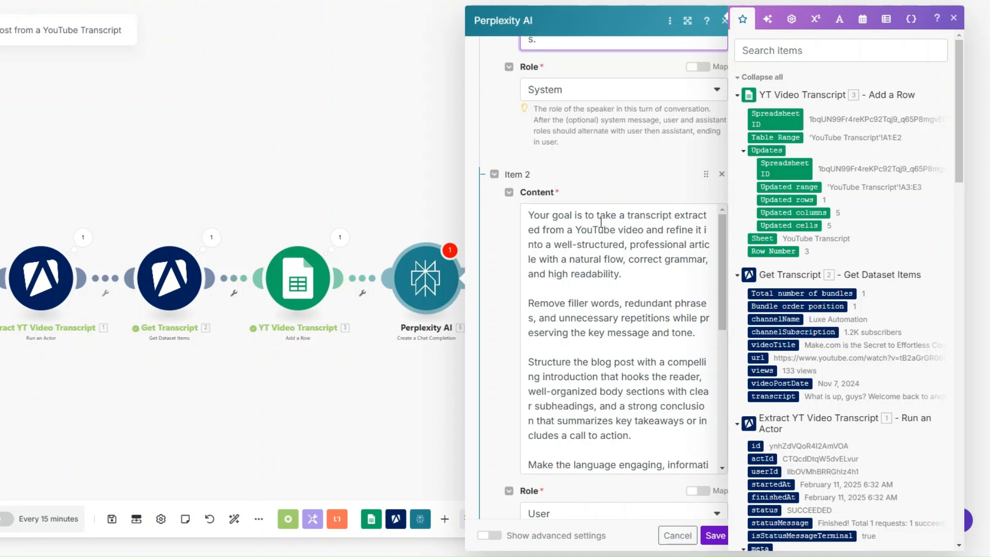
scroll(601, 222, "down", 5)
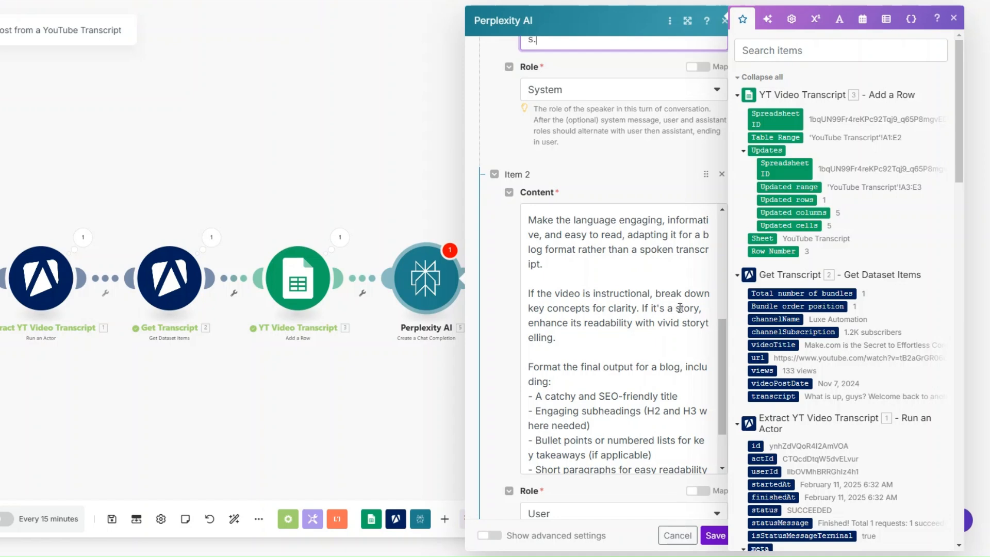
scroll(680, 308, "down", 2)
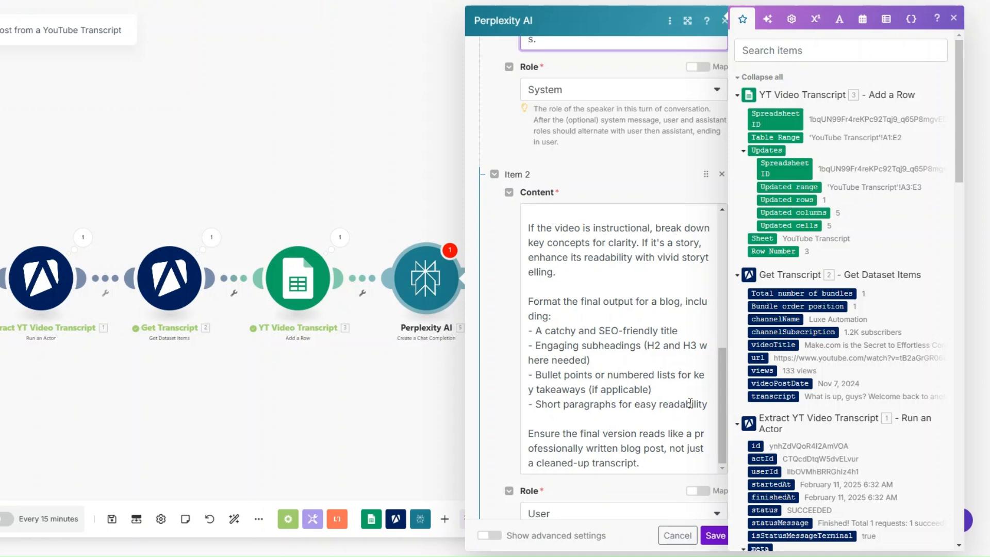
scroll(690, 403, "down", 6)
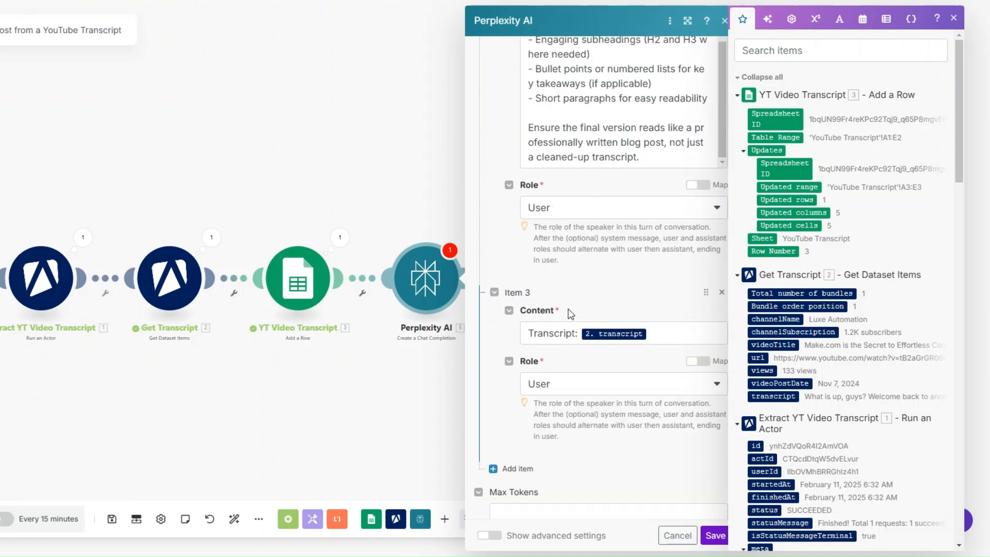
left_click(653, 334)
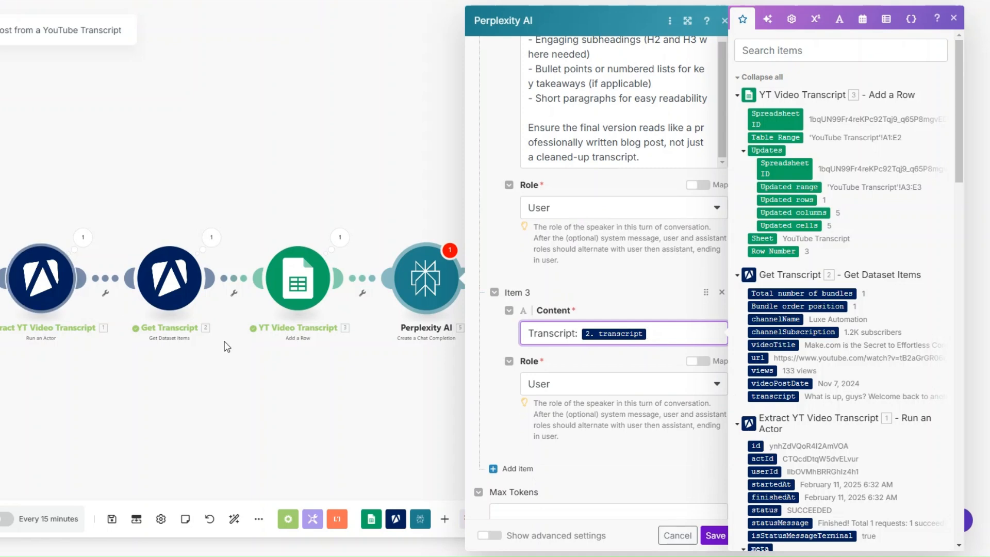
left_click(714, 535)
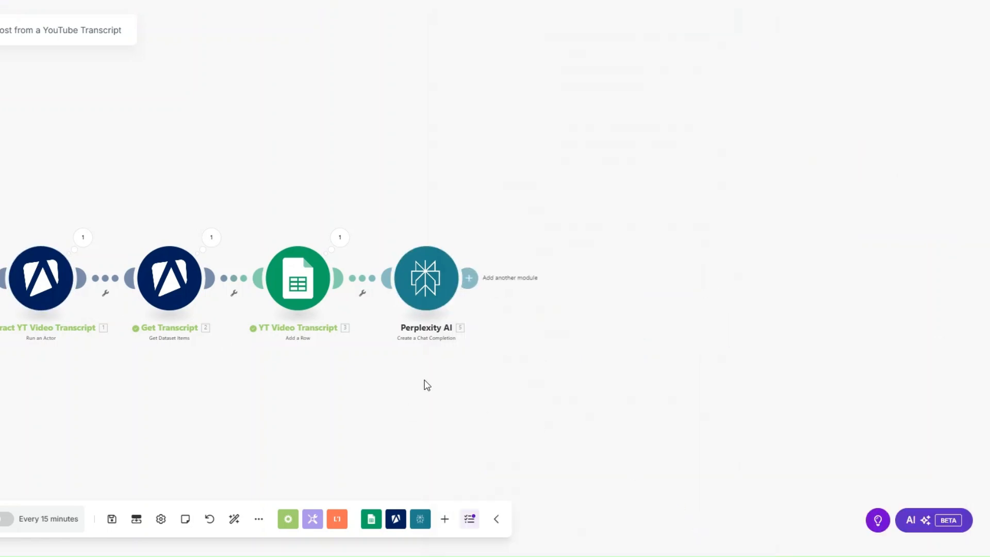
Step: Add a Google Docs Create a Document module after Perplexity AI
left_click_drag(424, 384, 445, 384)
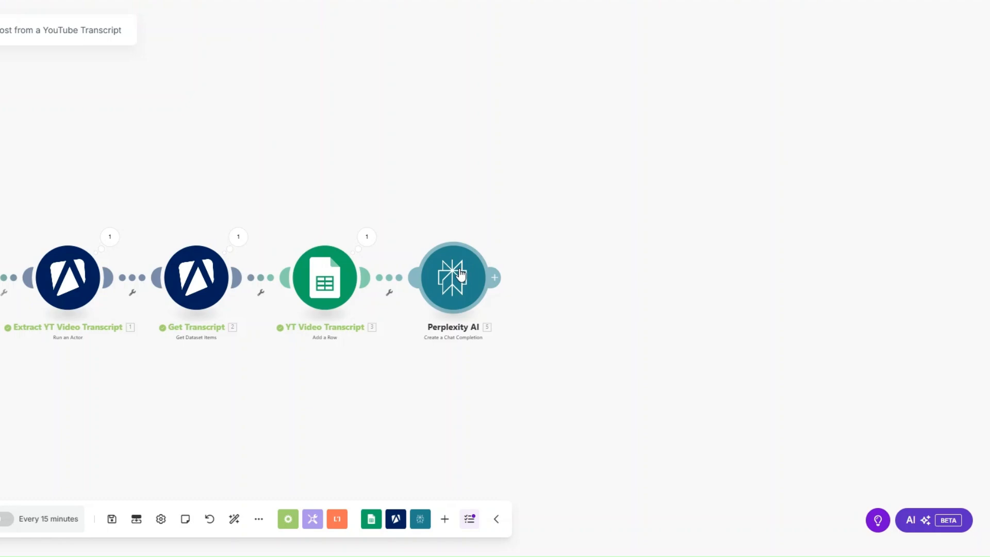
left_click(493, 277)
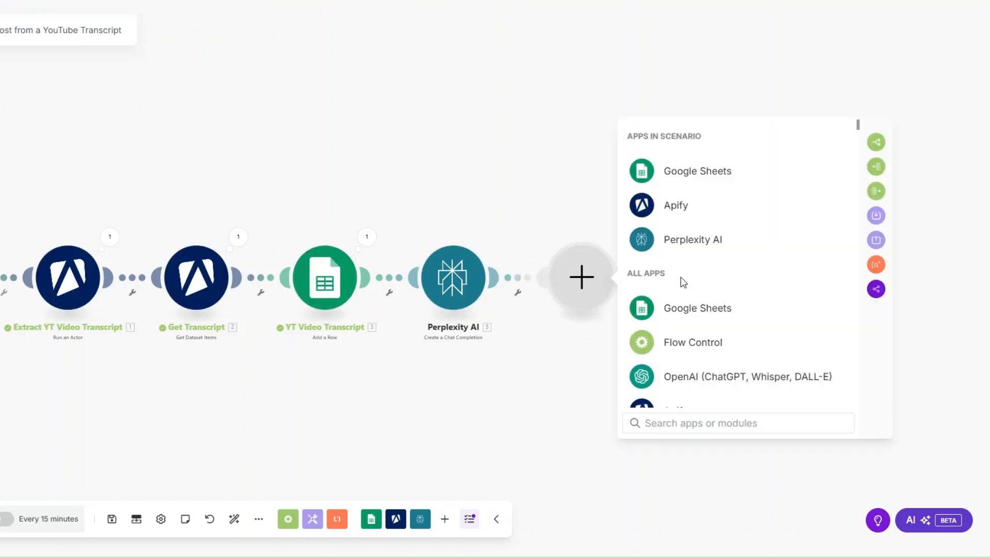
scroll(682, 289, "down", 3)
scroll(681, 322, "down", 5)
left_click(681, 323)
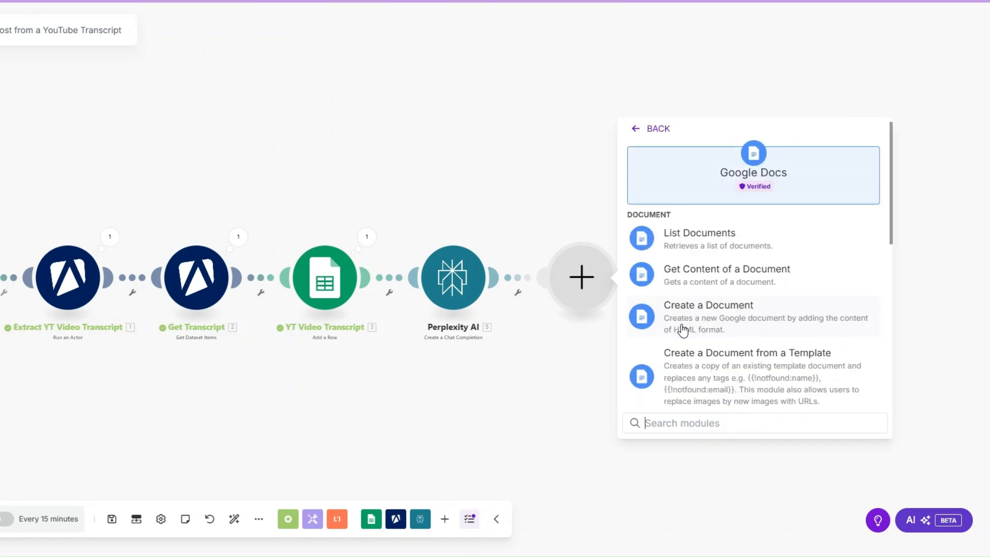
left_click(691, 303)
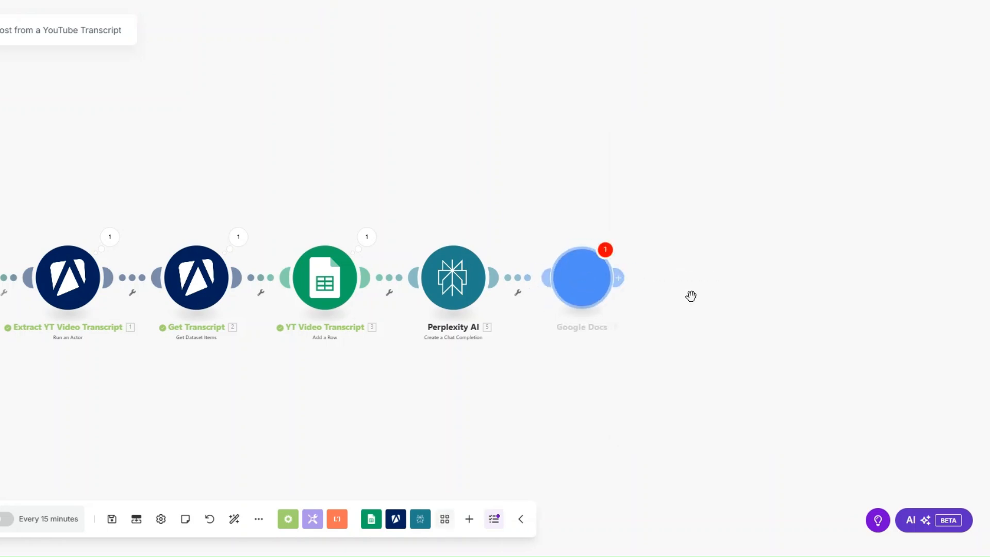
Step: Map the new document's name to Get Transcript's videoTitle and its content to Perplexity AI's Choices[]: Message.Content
scroll(520, 366, "down", 2)
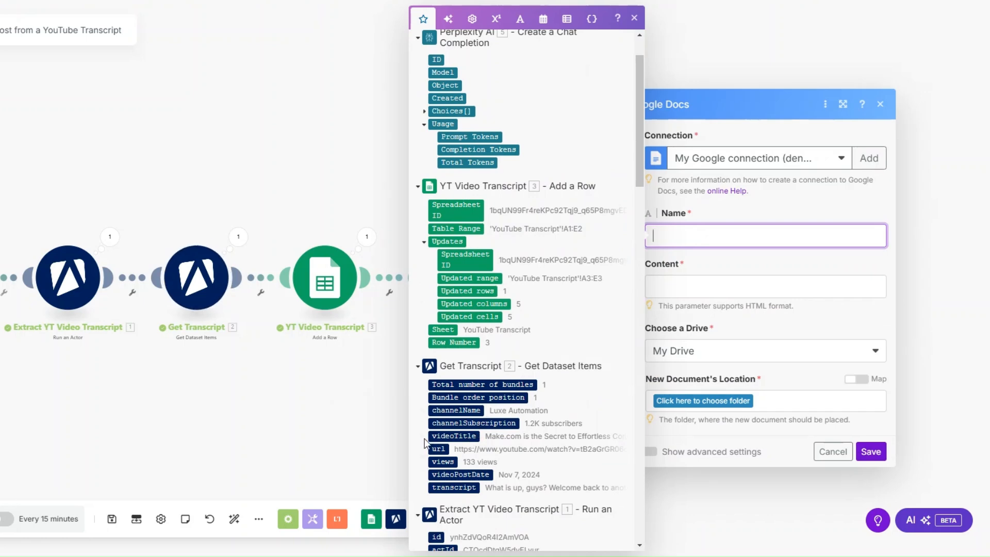
left_click(447, 436)
left_click(690, 291)
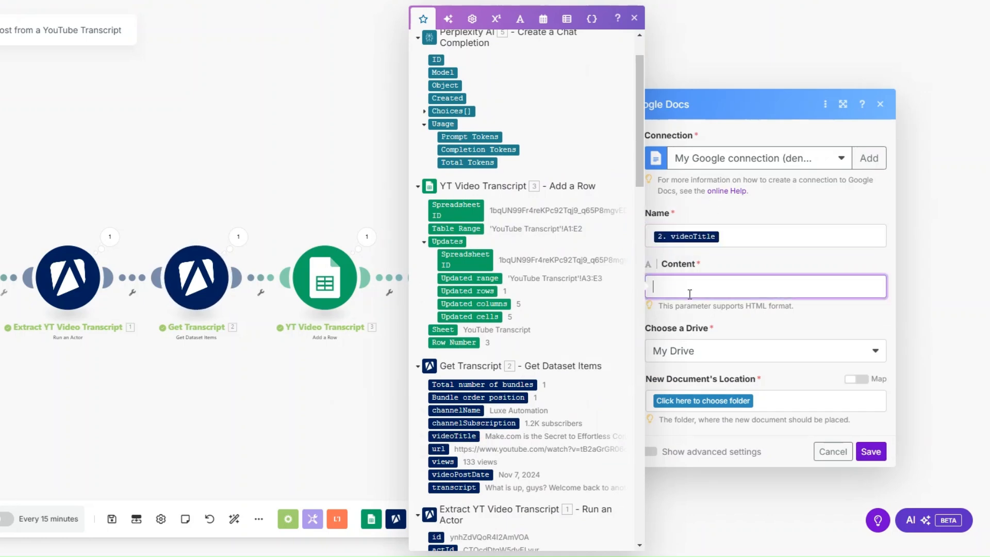
left_click(424, 110)
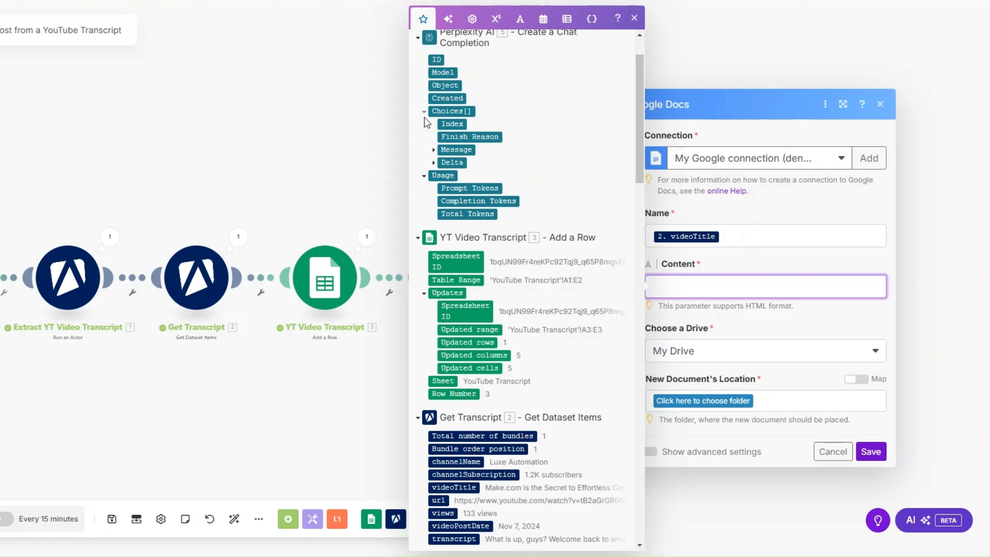
left_click(433, 150)
left_click(461, 163)
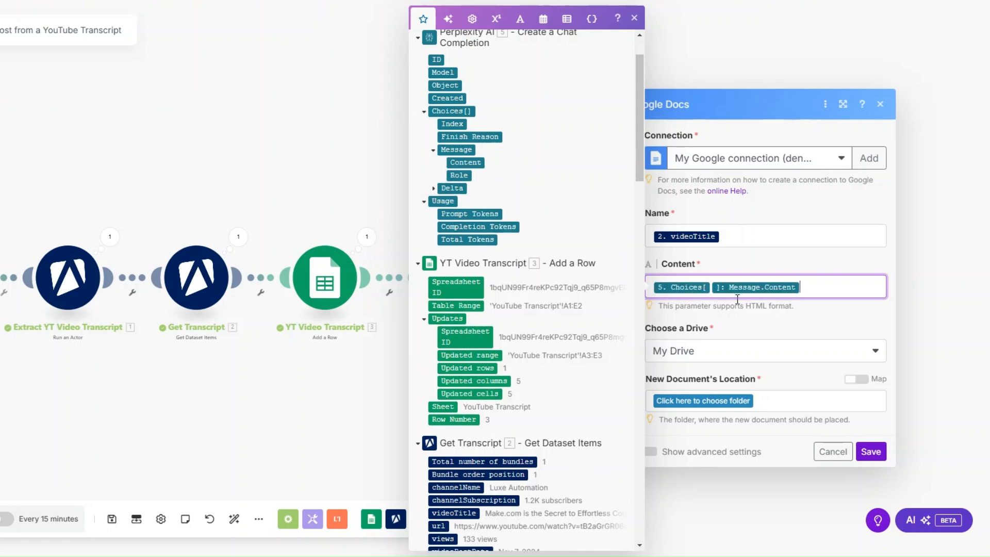
Step: Set the new document's location to the Files folder in My Drive and save the Google Docs module
left_click(696, 400)
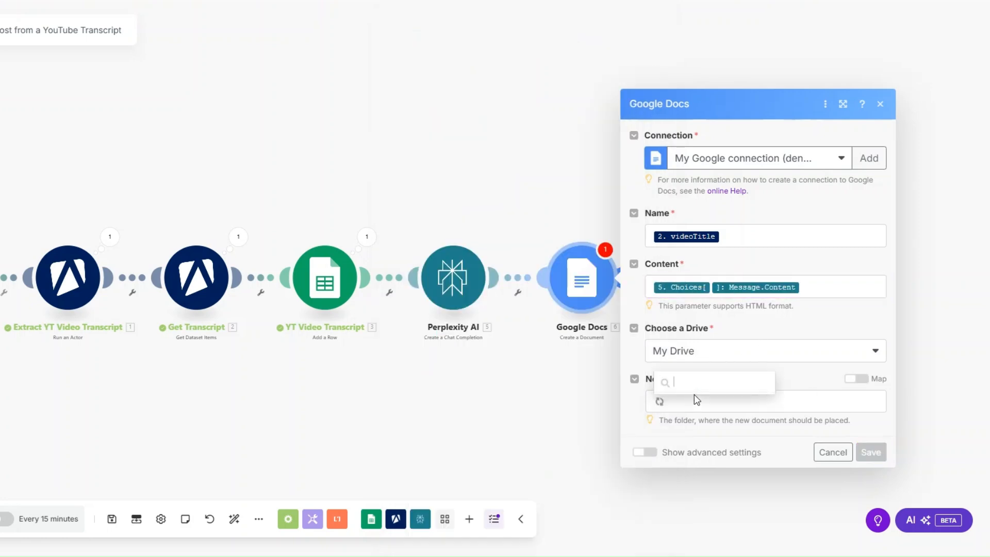
left_click(697, 385)
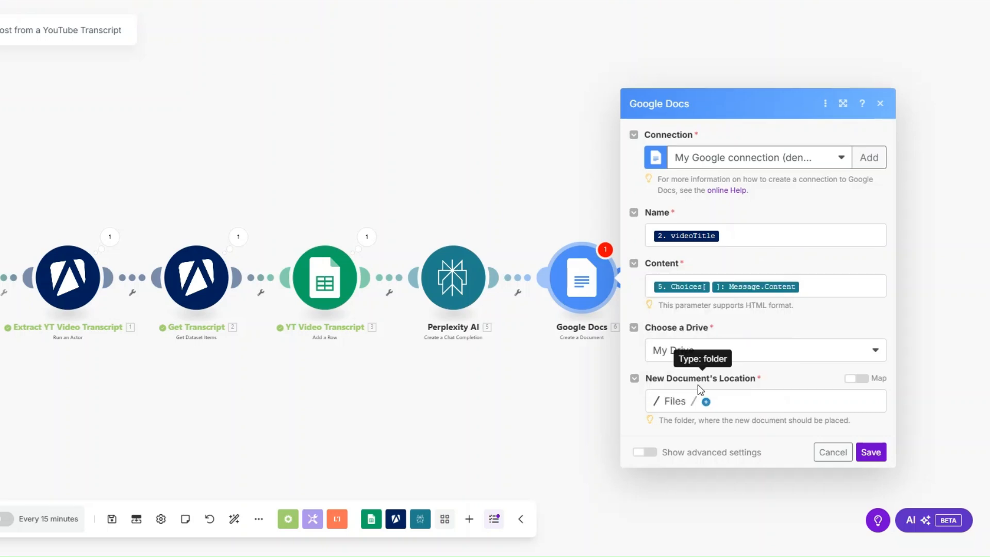
left_click(870, 452)
Step: Rename the Google Docs module as Blog Post
right_click(580, 292)
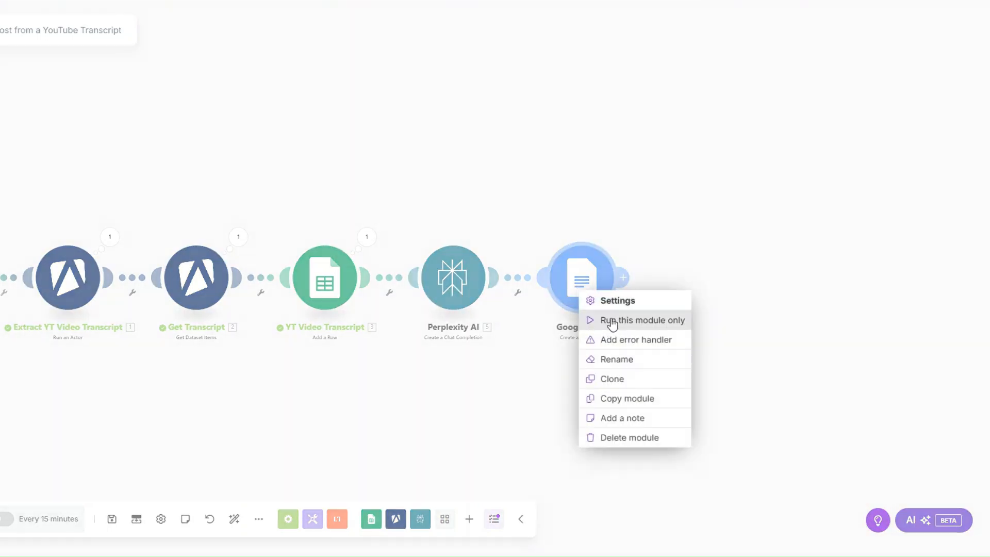
left_click(628, 359)
type("Blog Post")
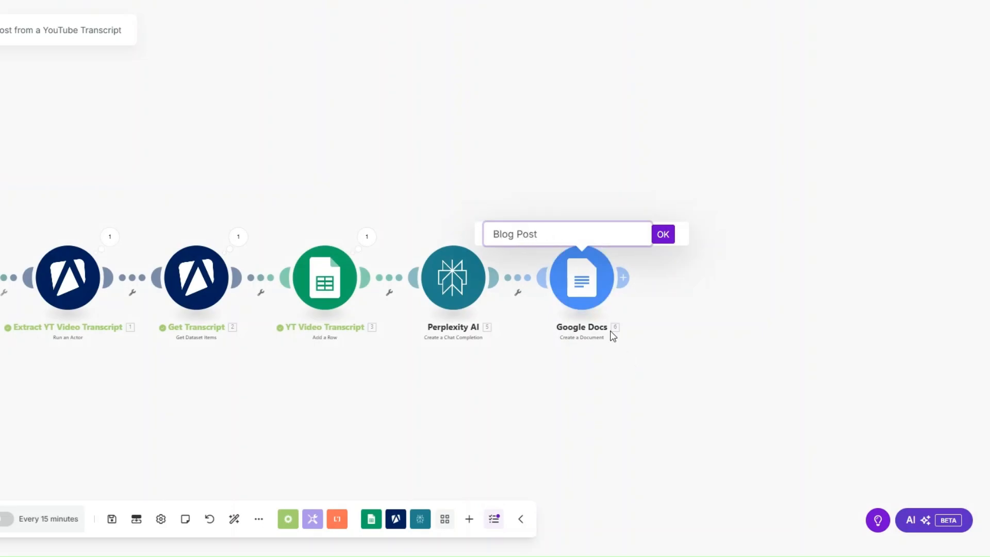
left_click(662, 234)
Step: Rename the Perplexity AI module as Generate Blog Post
right_click(467, 284)
left_click(498, 351)
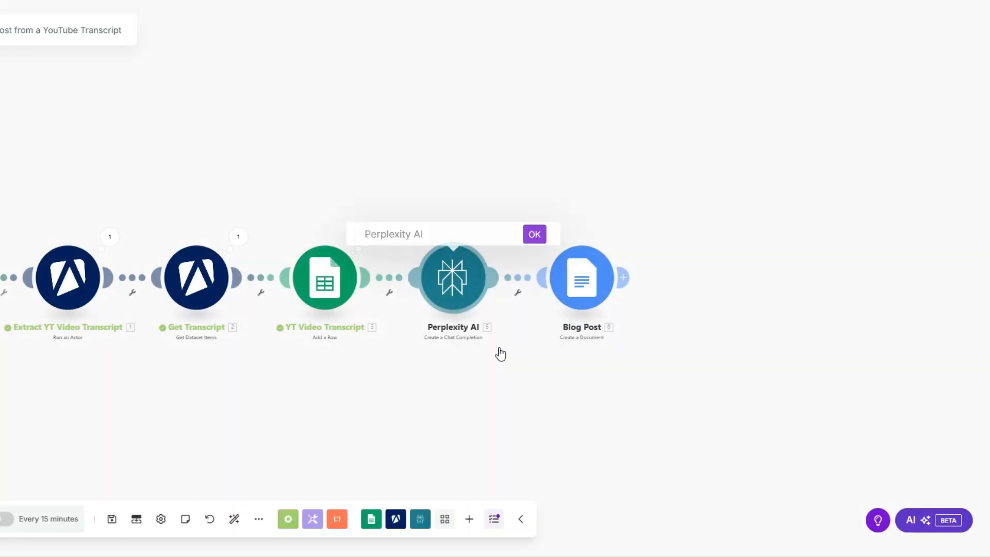
type("Generate Blog Post")
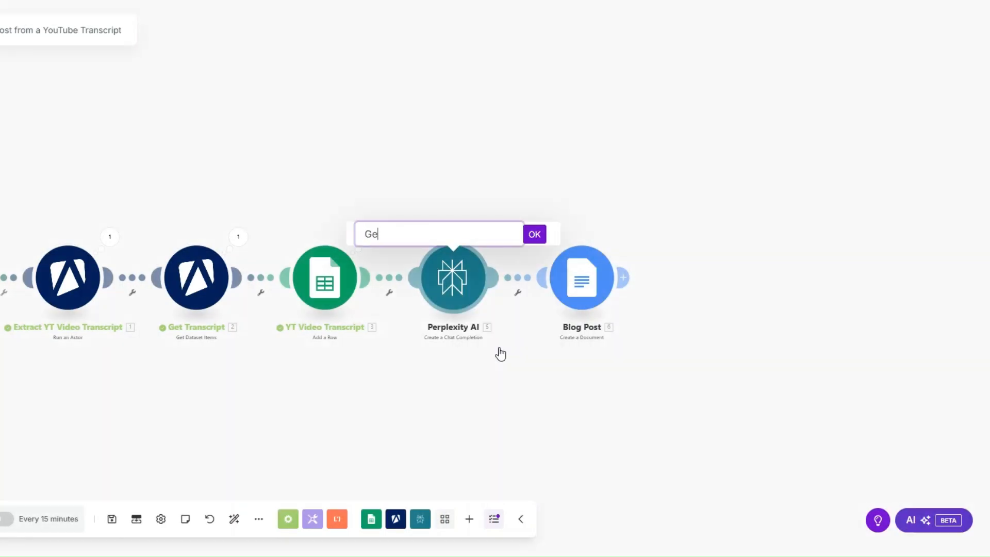
key("Return")
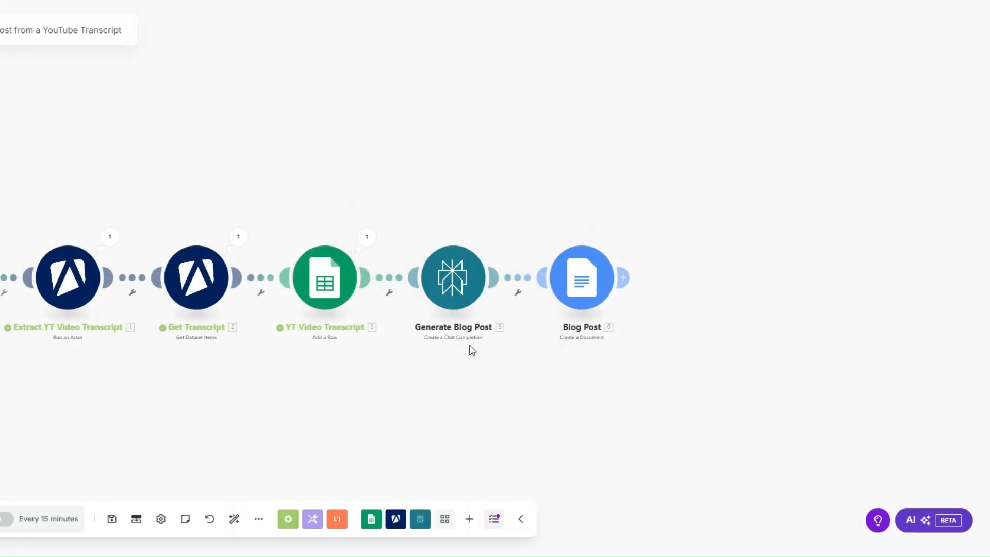
Step: Manually choose the Row 3 video link as the YT Video Links starting point and run the scenario once
left_click_drag(287, 390, 411, 401)
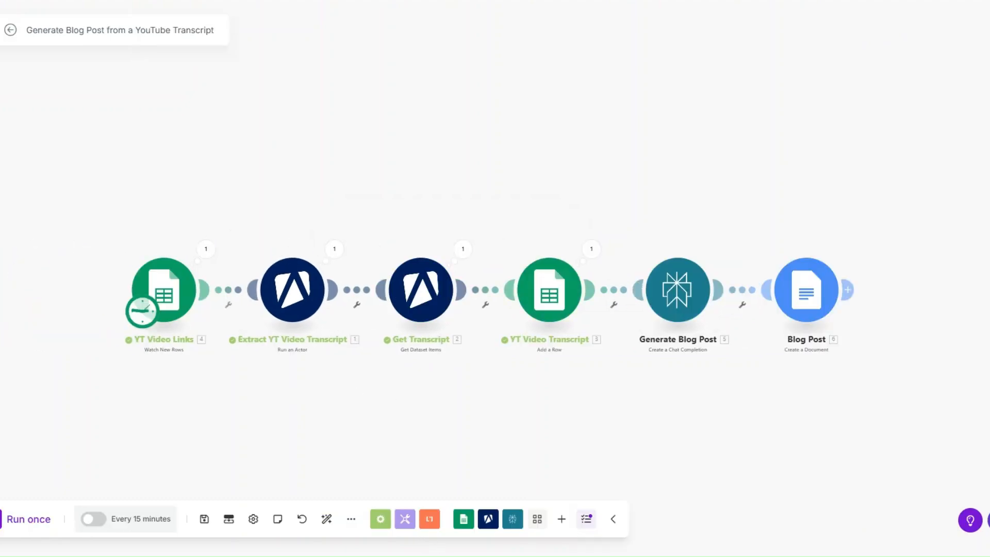
scroll(393, 382, "up", 3)
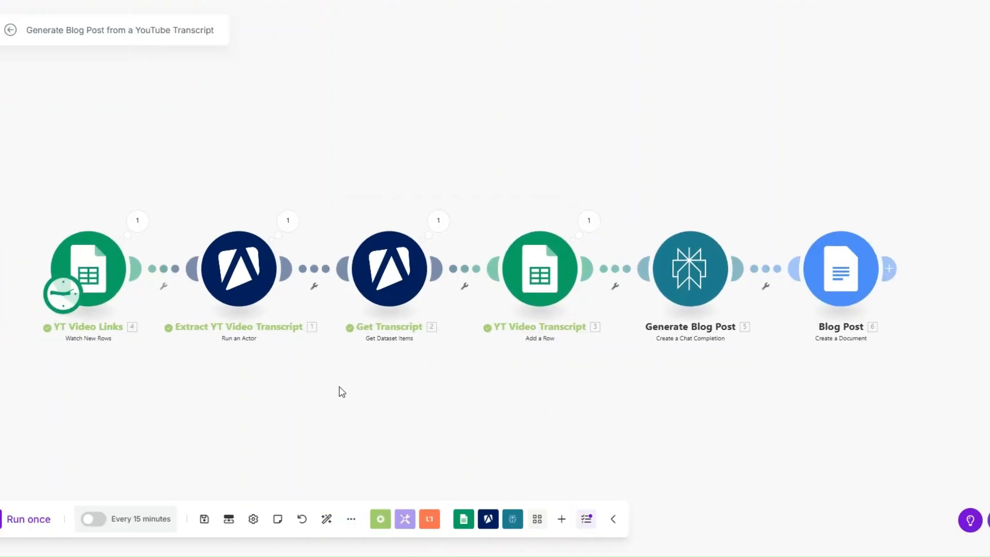
right_click(88, 261)
left_click(118, 314)
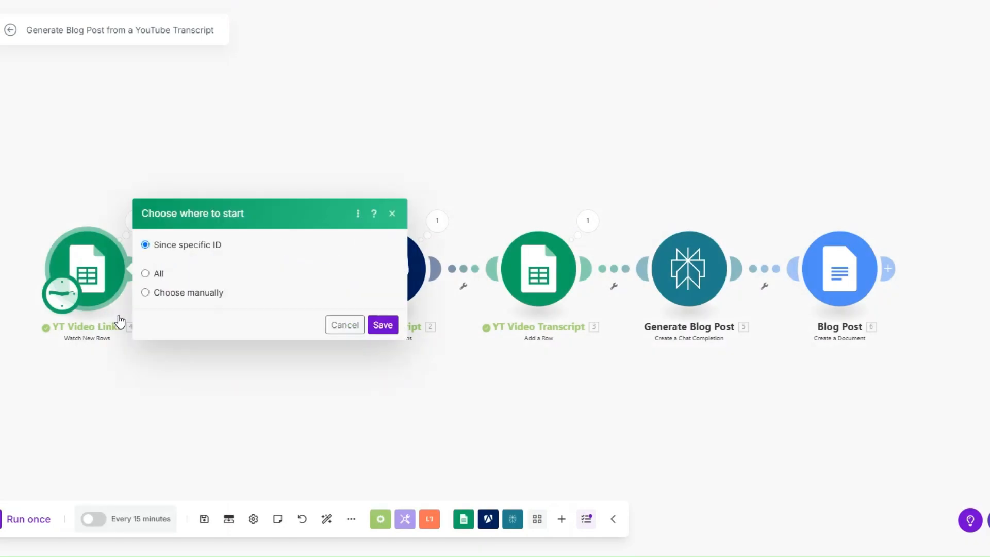
left_click(147, 314)
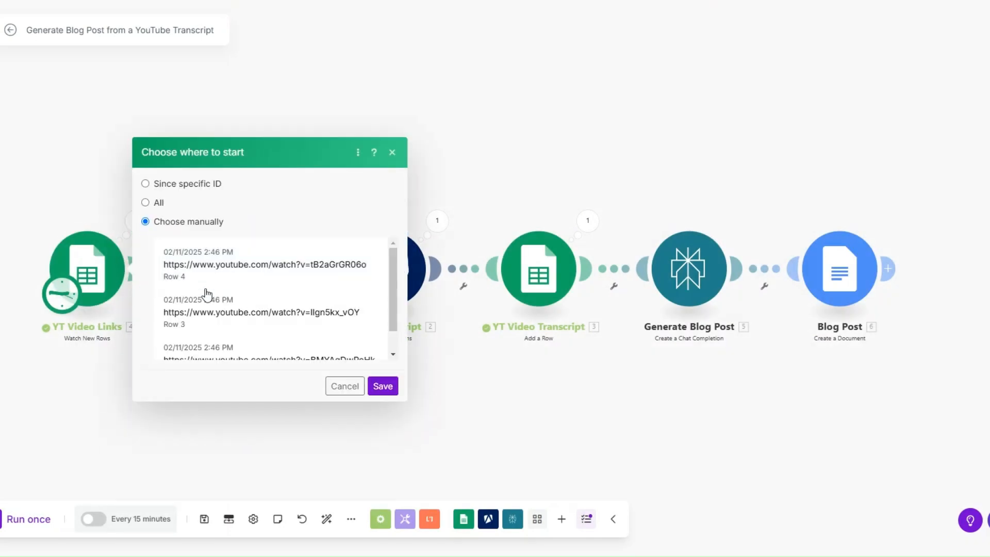
left_click(203, 312)
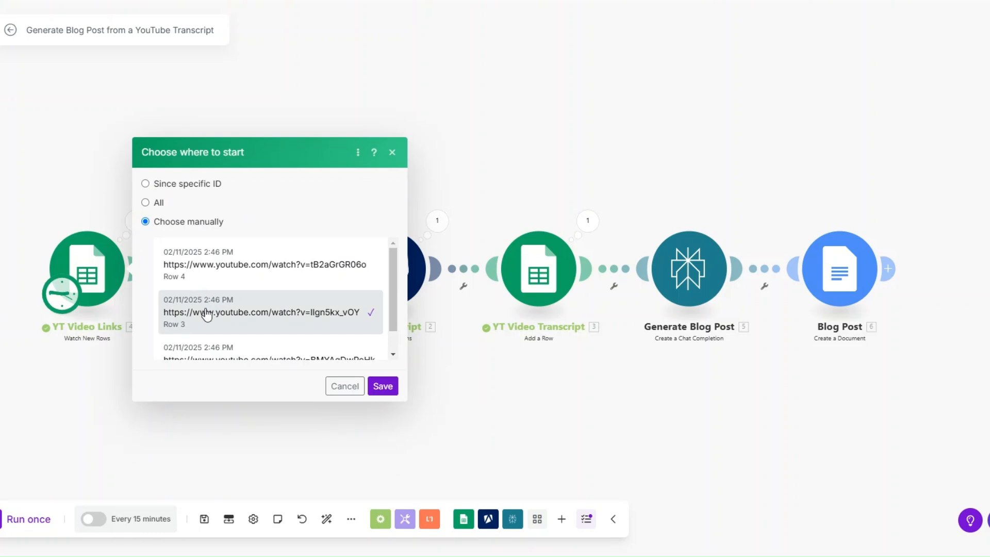
left_click(383, 386)
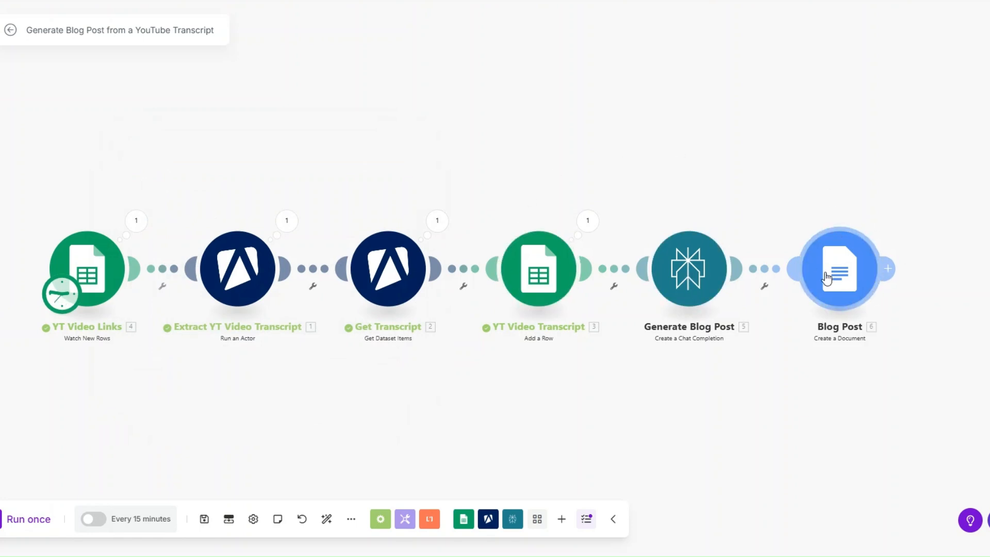
left_click_drag(403, 372, 407, 367)
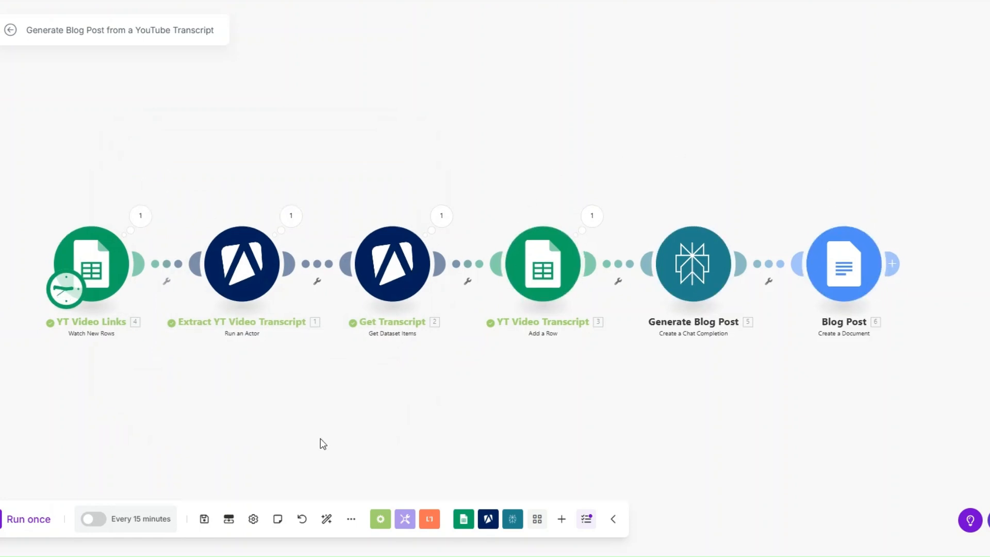
left_click(44, 520)
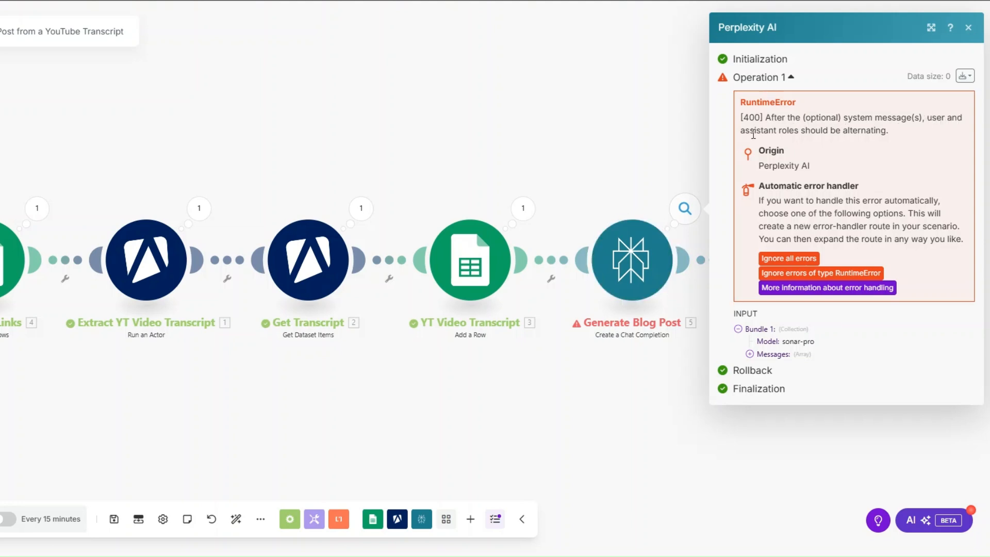
Step: In Generate Blog Post, copy the "Transcript:" text with its mapped transcript from message Item 3 and delete that item
left_click(631, 260)
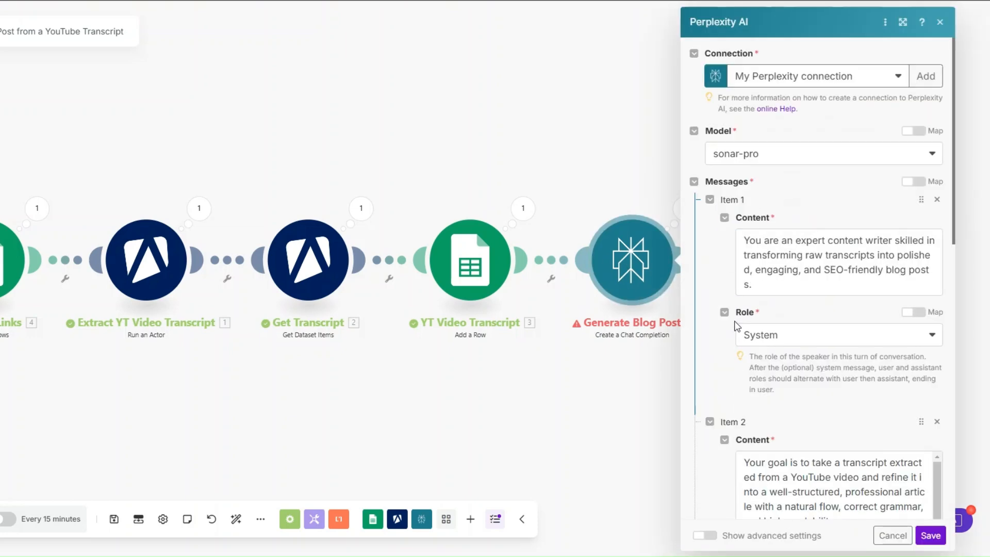
scroll(737, 329, "down", 5)
scroll(735, 329, "down", 6)
left_click_drag(862, 284, 727, 278)
key("ctrl+c")
key("BackSpace")
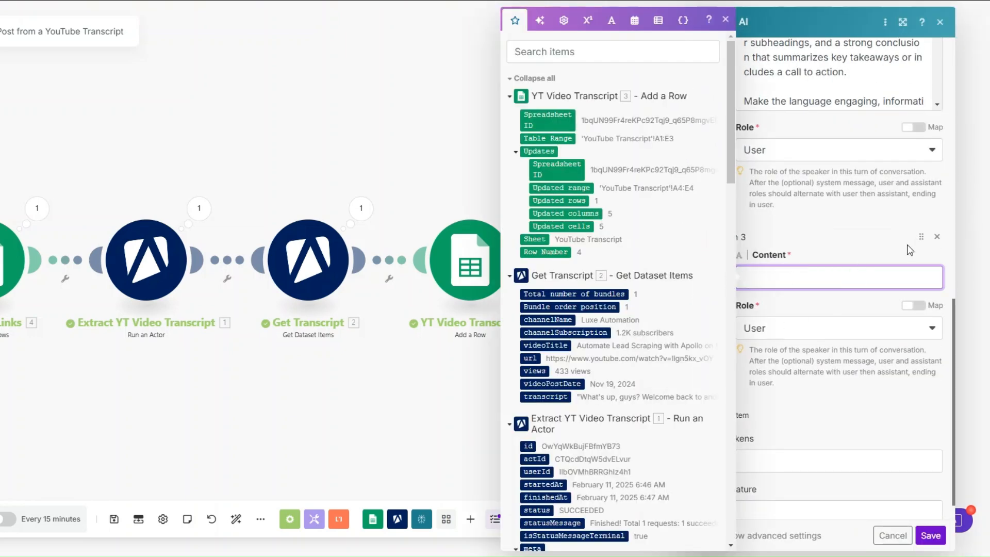
left_click(937, 236)
Step: Paste the mapped transcript line below the first paragraph of message Item 2's content and save the module
scroll(762, 344, "up", 3)
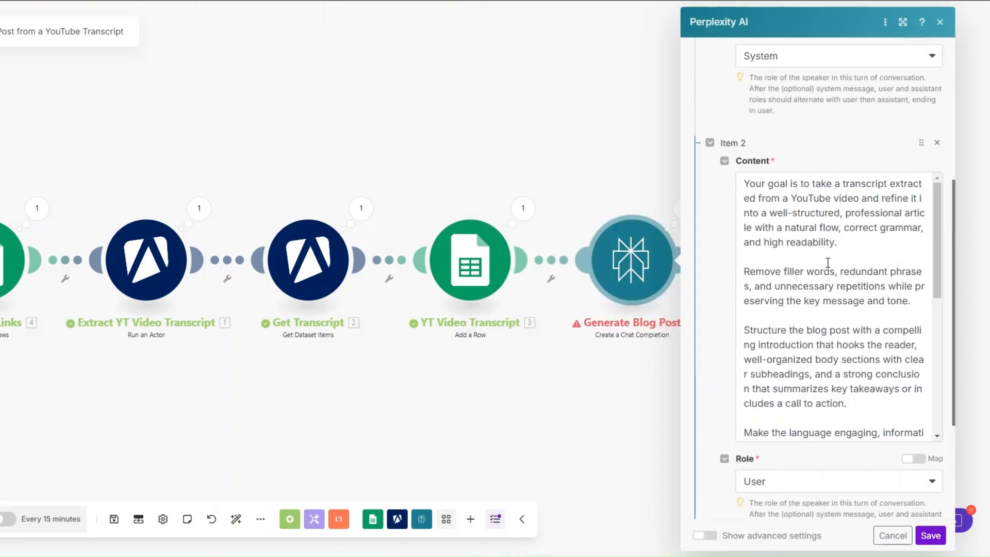
scroll(823, 263, "up", 2)
left_click(856, 368)
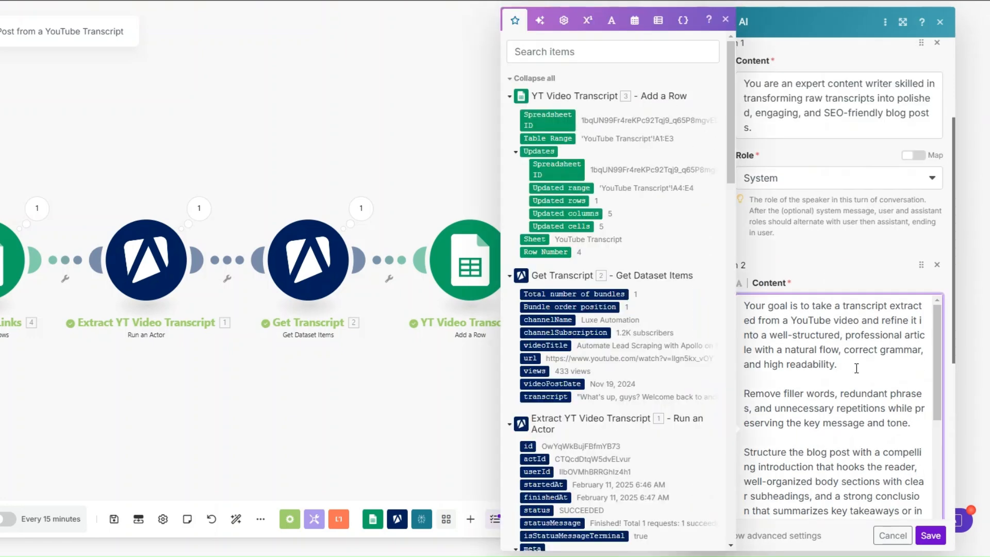
key("Return")
key("Return")
key("ctrl+v")
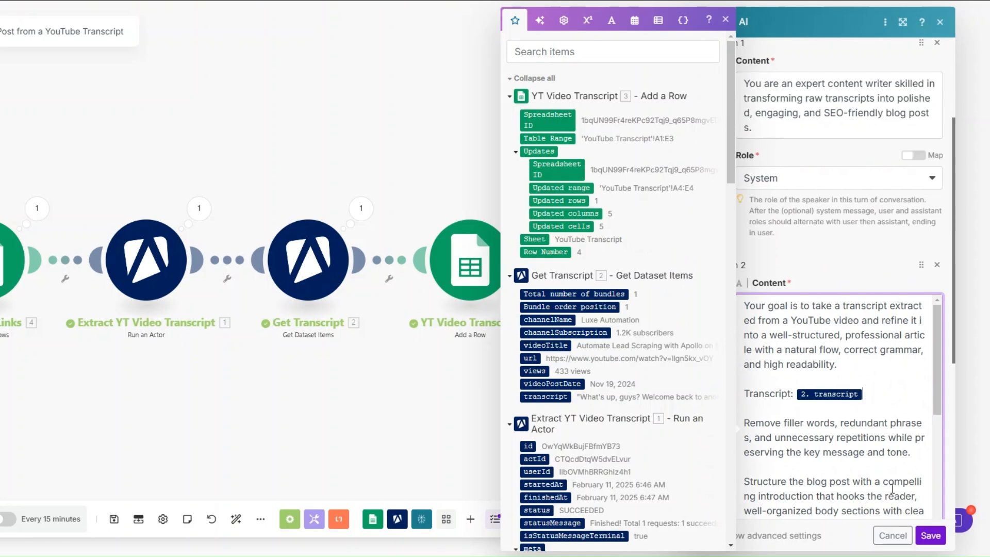
left_click(932, 536)
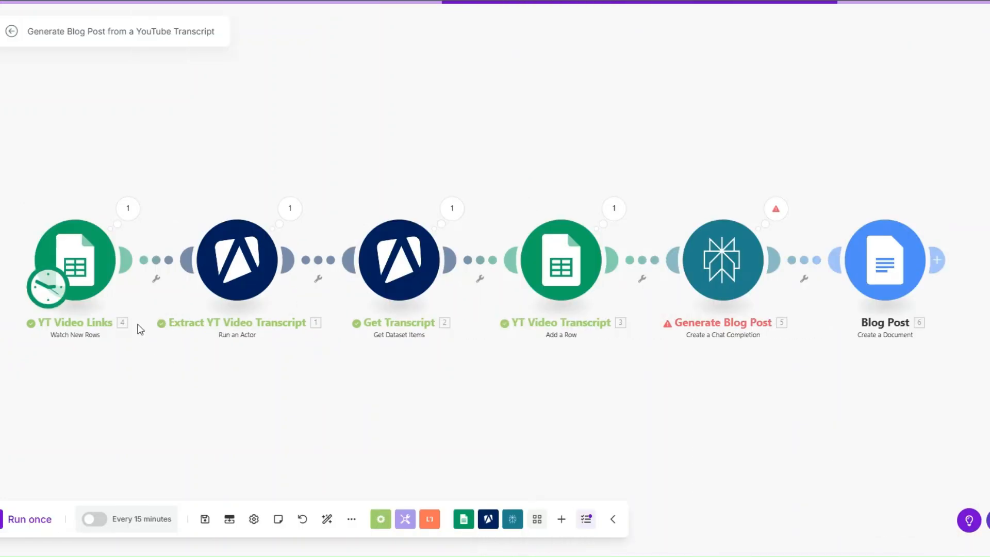
Step: Reset the YT Video Links starting point to the Row 3 link and rerun the scenario once with the corrected messages
right_click(89, 268)
left_click(129, 319)
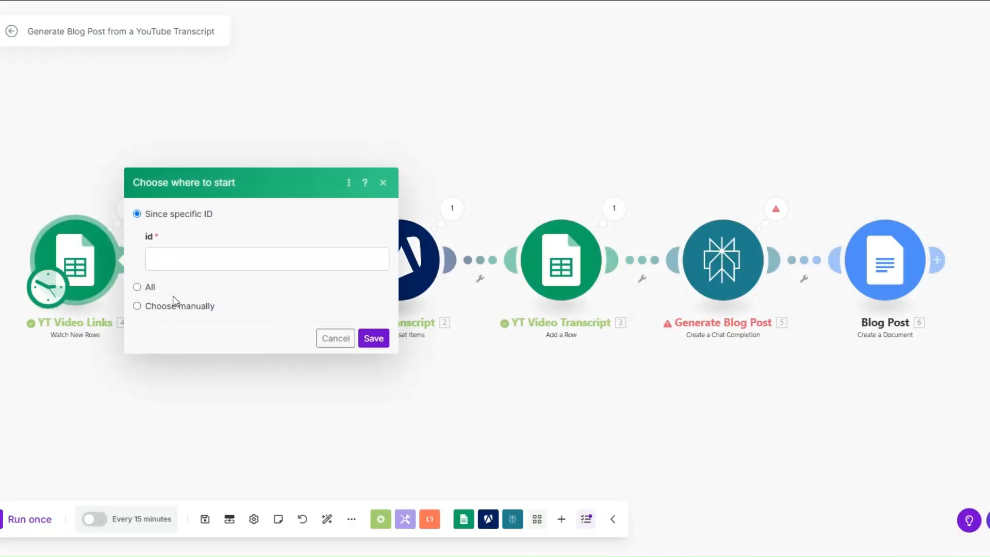
left_click(172, 305)
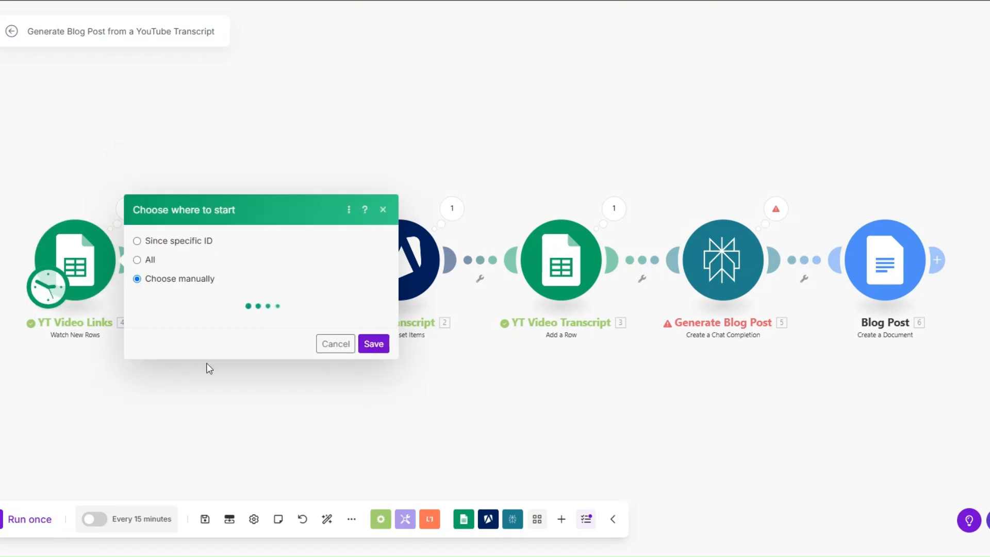
left_click(204, 295)
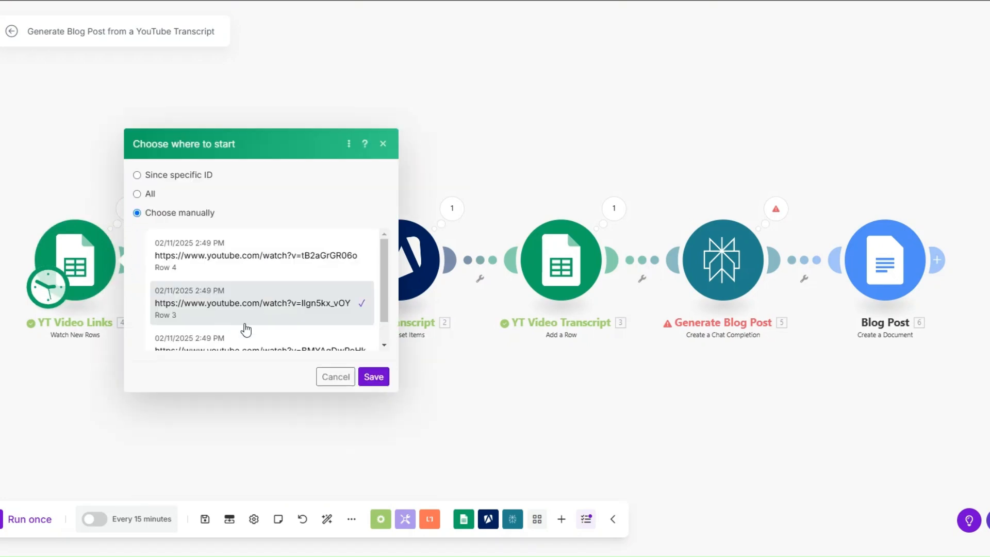
left_click(374, 376)
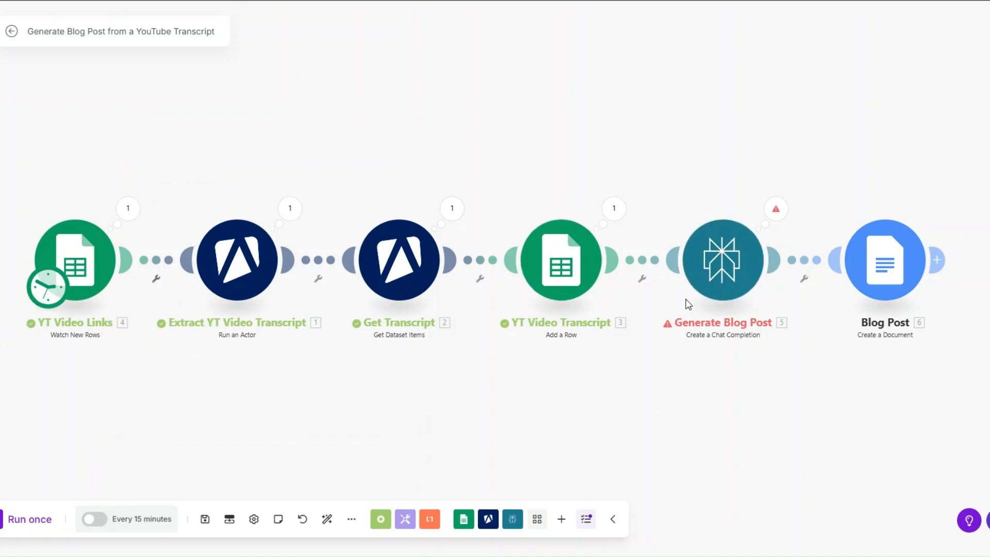
left_click(37, 518)
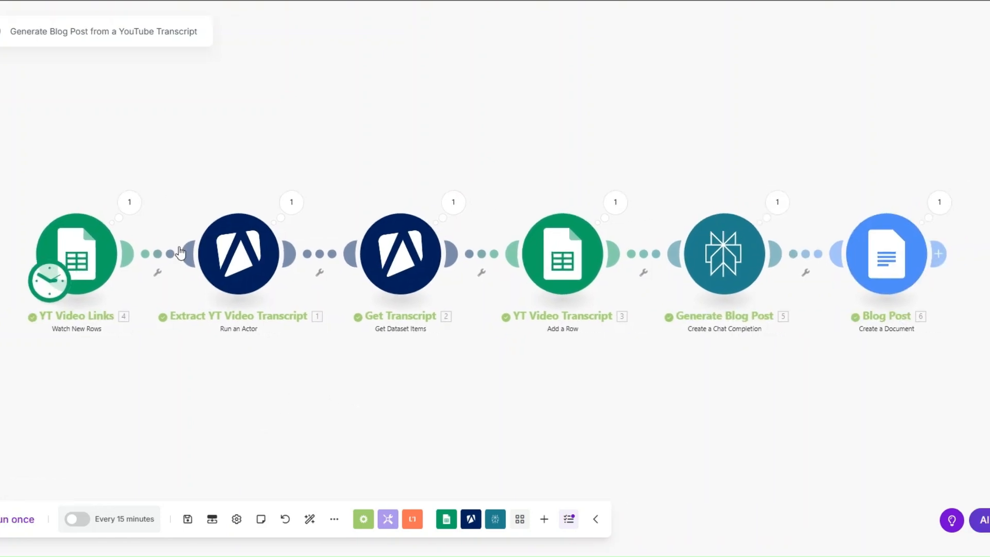
Step: Examine the video URL output by YT Video Links and the transcript data output by Get Transcript
left_click(139, 206)
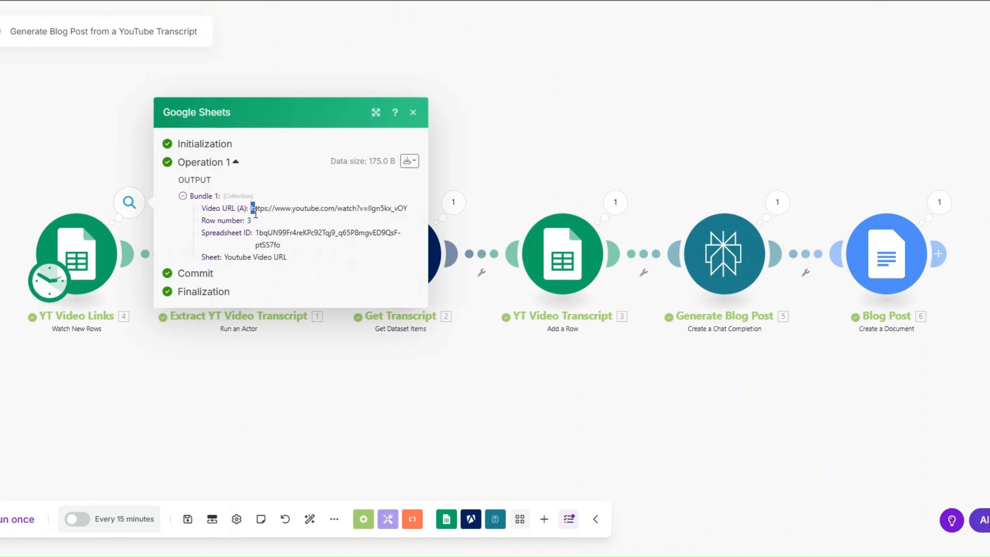
left_click_drag(252, 208, 411, 211)
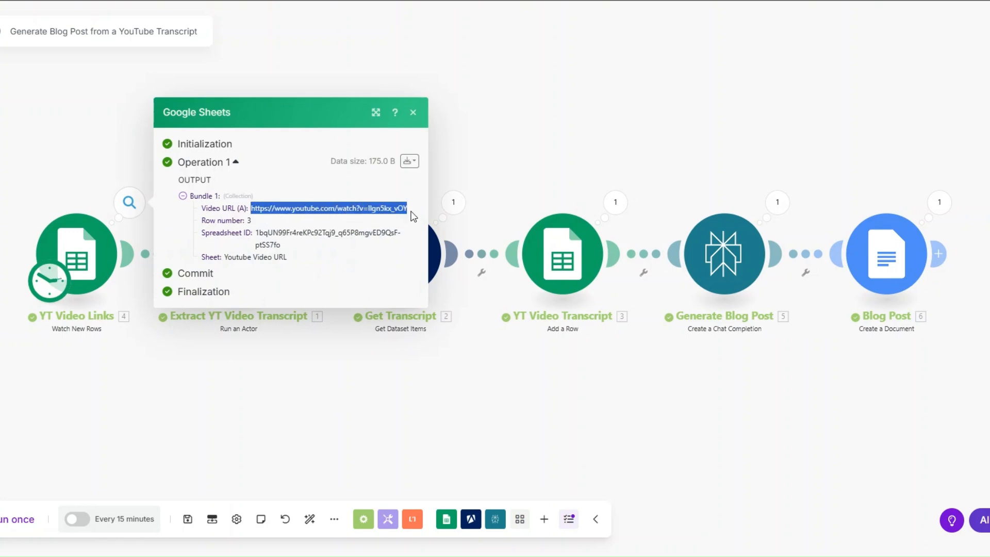
left_click(359, 376)
left_click(453, 202)
left_click(516, 304)
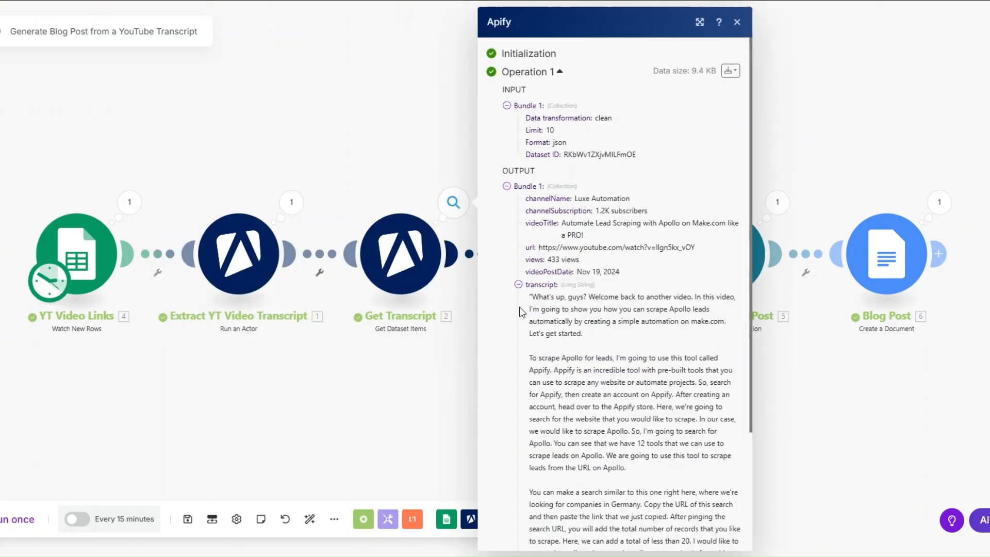
left_click(442, 379)
scroll(554, 257, "right", 1)
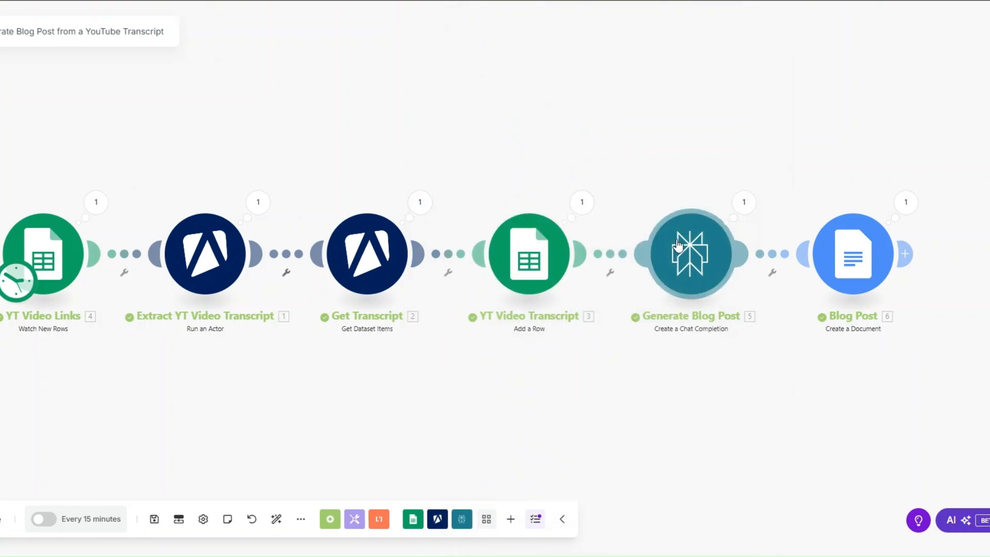
Step: Expand Generate Blog Post's output to the first choice's message content and read through the generated blog post
left_click(747, 210)
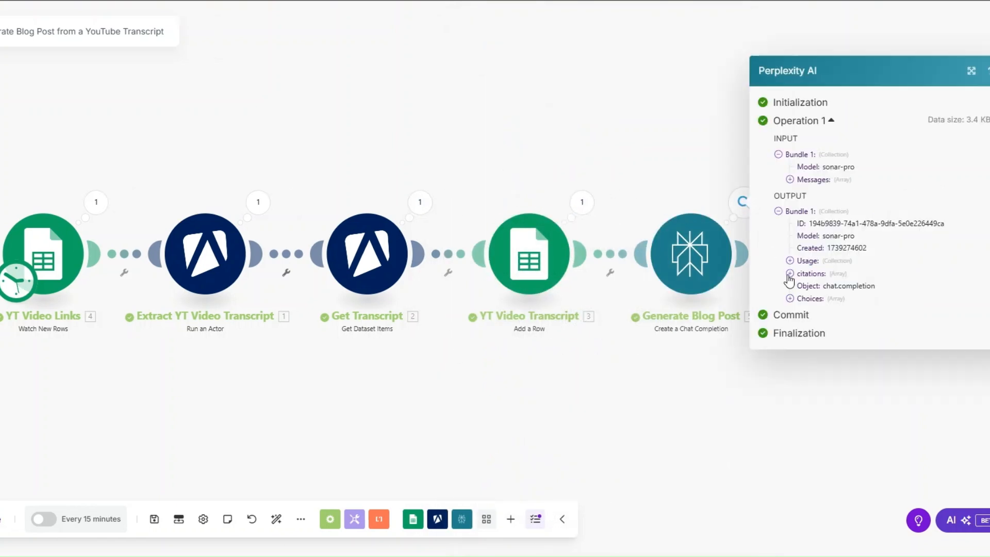
left_click(789, 298)
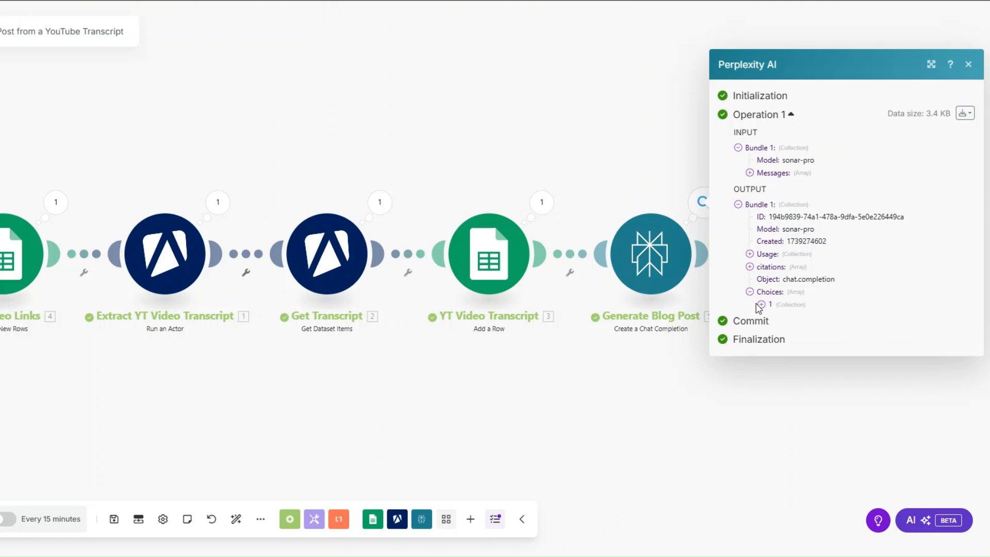
left_click(761, 304)
left_click(772, 315)
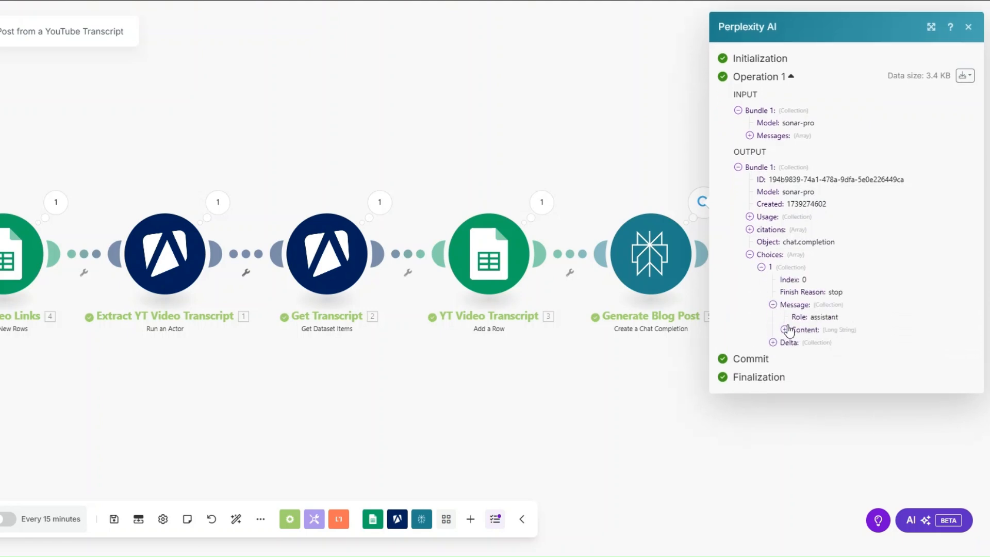
left_click(784, 325)
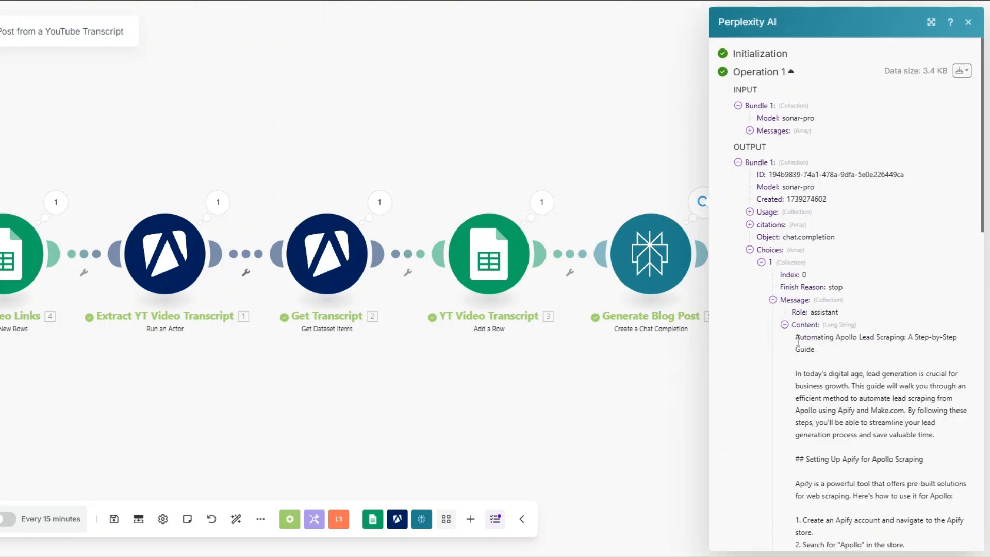
left_click_drag(795, 337, 861, 486)
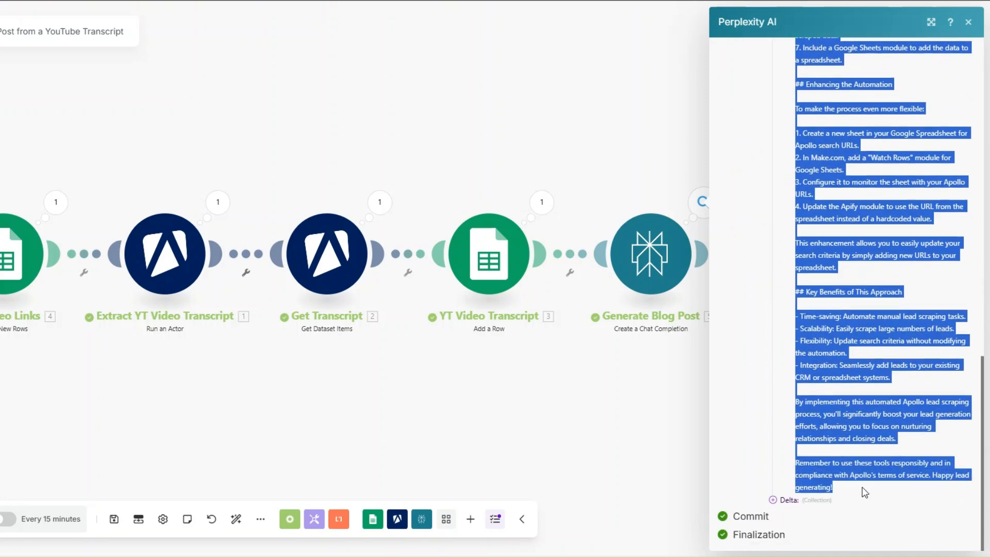
Step: Inspect the Blog Post module's output, open the created Google Doc from its web view link and skim it to the end
left_click(696, 407)
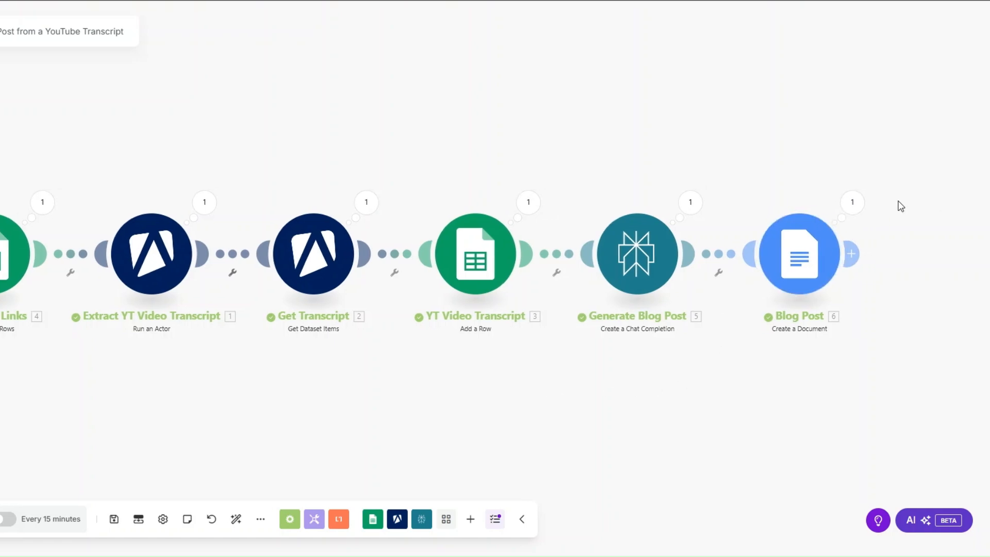
left_click(852, 202)
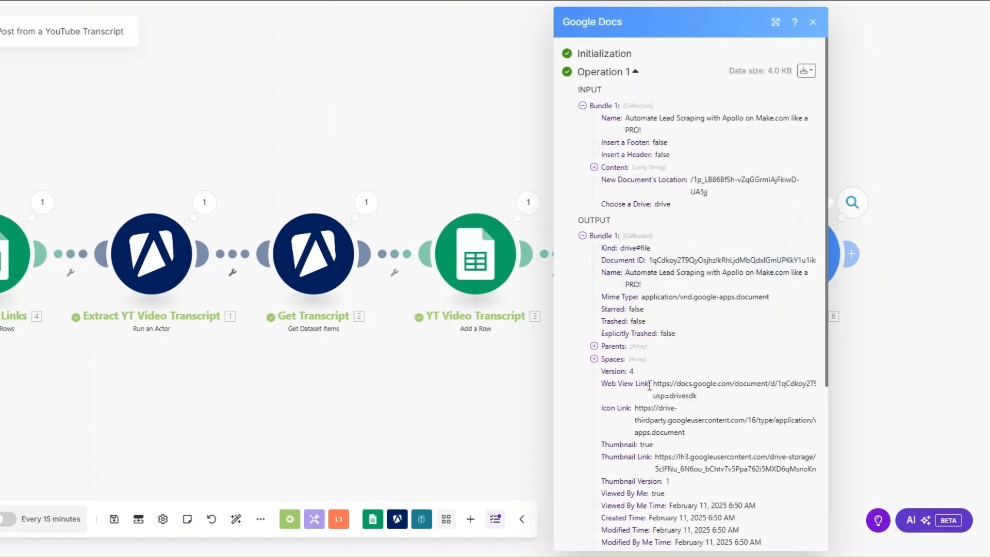
left_click_drag(656, 385, 710, 391)
key("Escape")
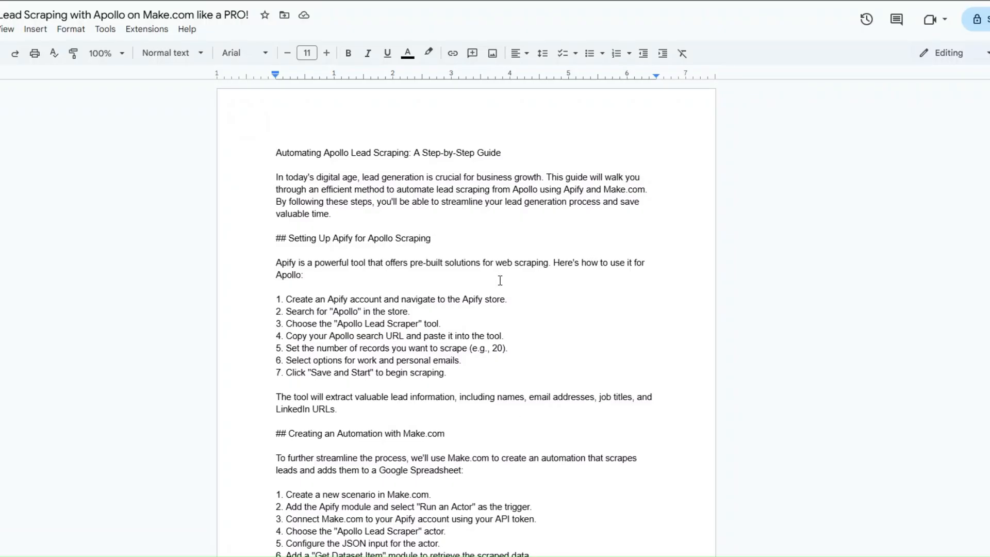
scroll(499, 281, "down", 10)
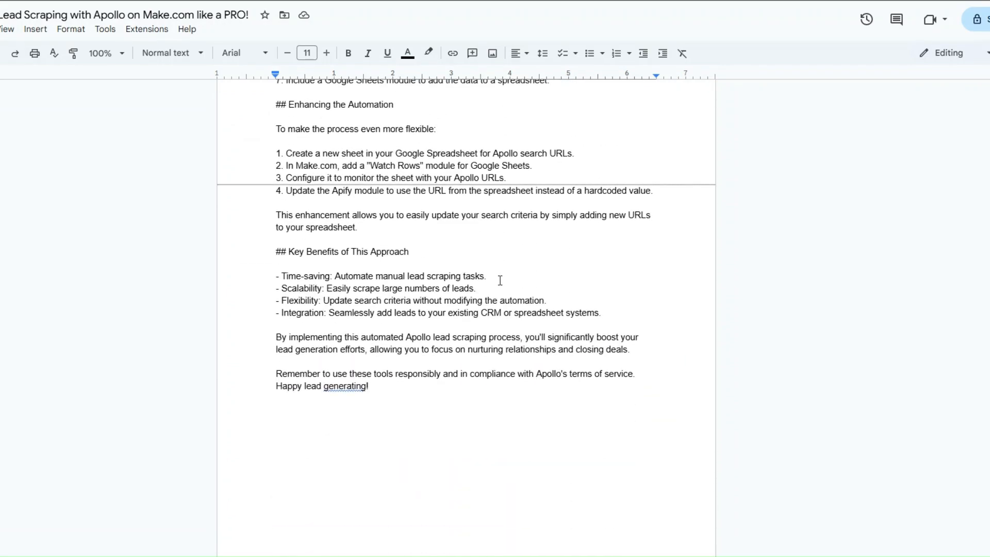
scroll(500, 281, "up", 10)
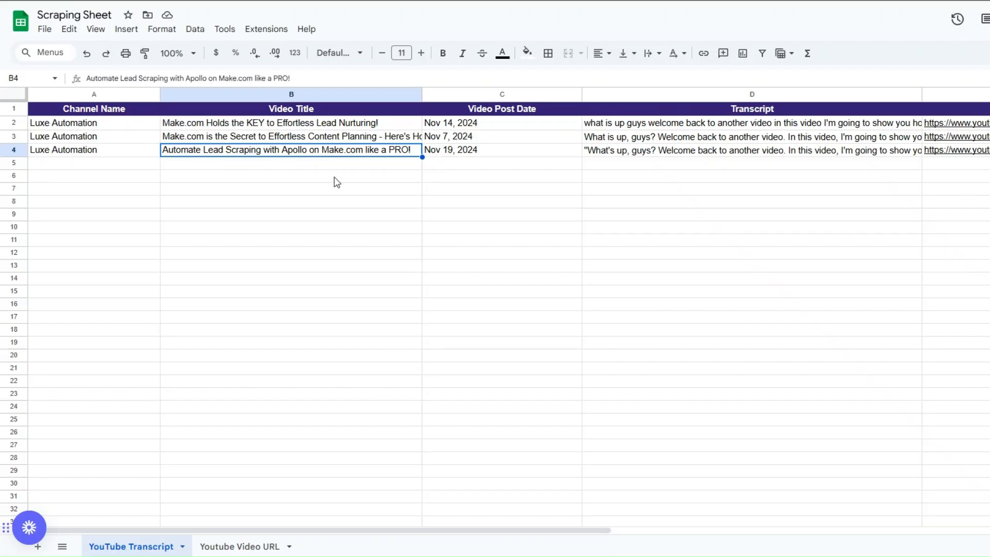
Step: Switch to the Scraping Sheet and check the video title stored in row 4 of the YouTube Transcript sheet
left_click(365, 165)
left_click(178, 151)
double_click(177, 150)
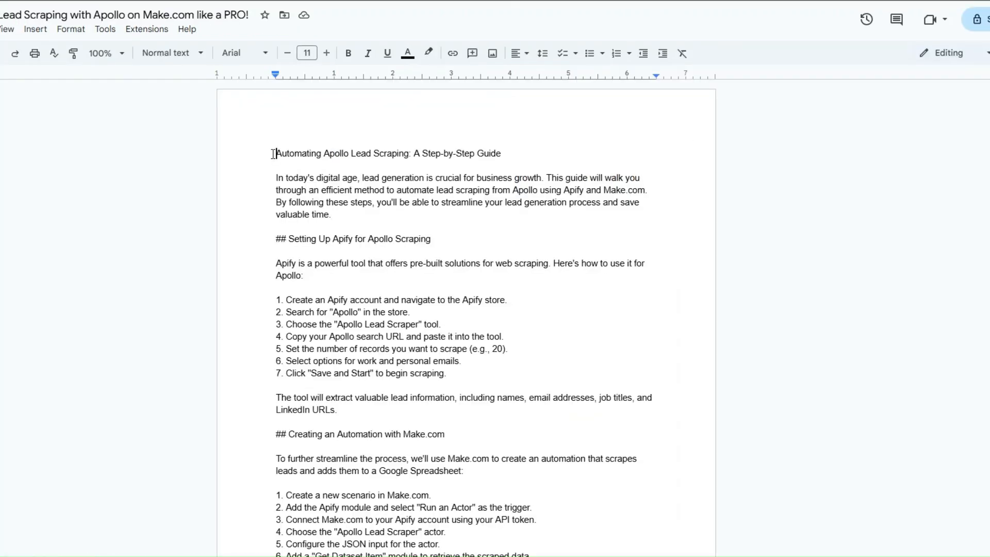
Step: Return to the generated Google Doc and review the blog post's title, introduction and first section heading
left_click_drag(275, 153, 439, 476)
left_click(423, 418)
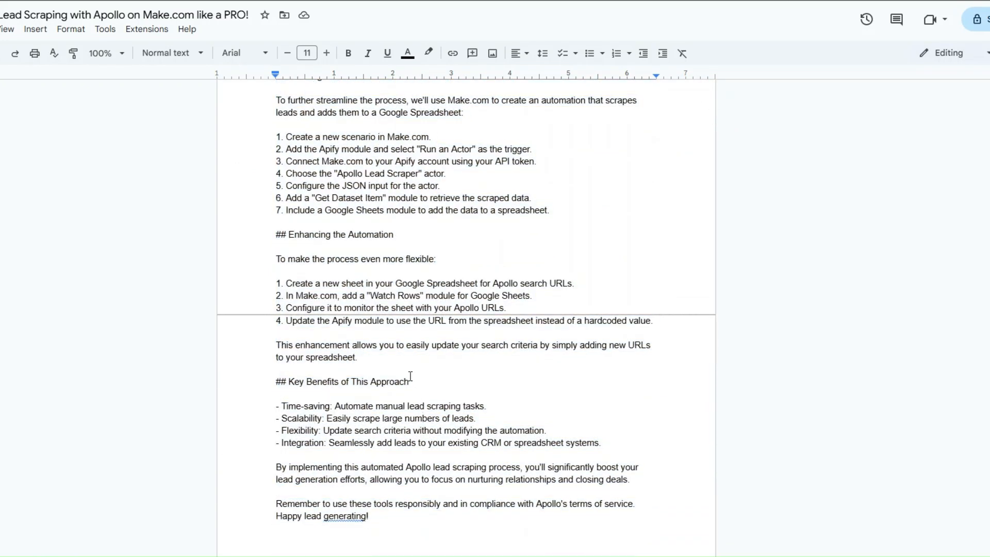
scroll(445, 380, "up", 7)
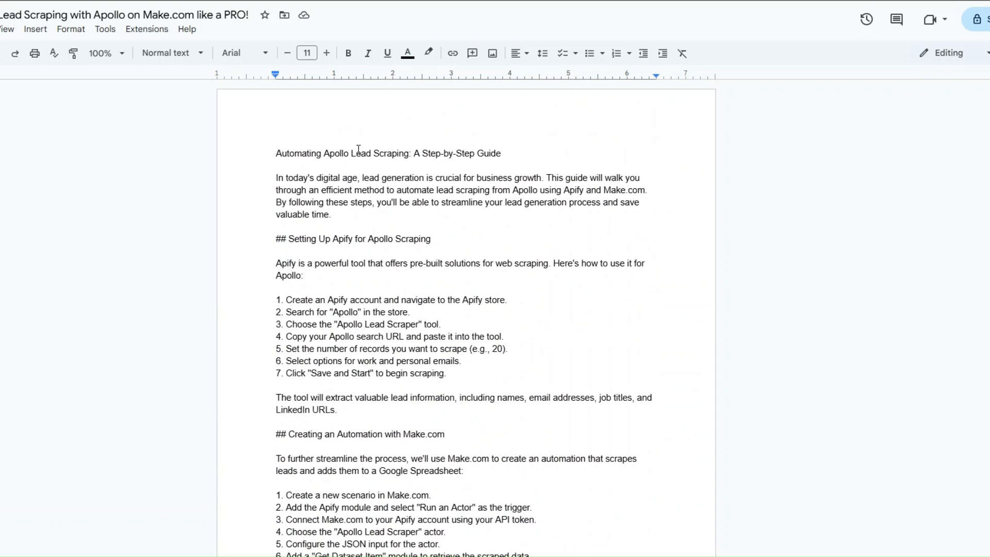
left_click_drag(324, 154, 350, 153)
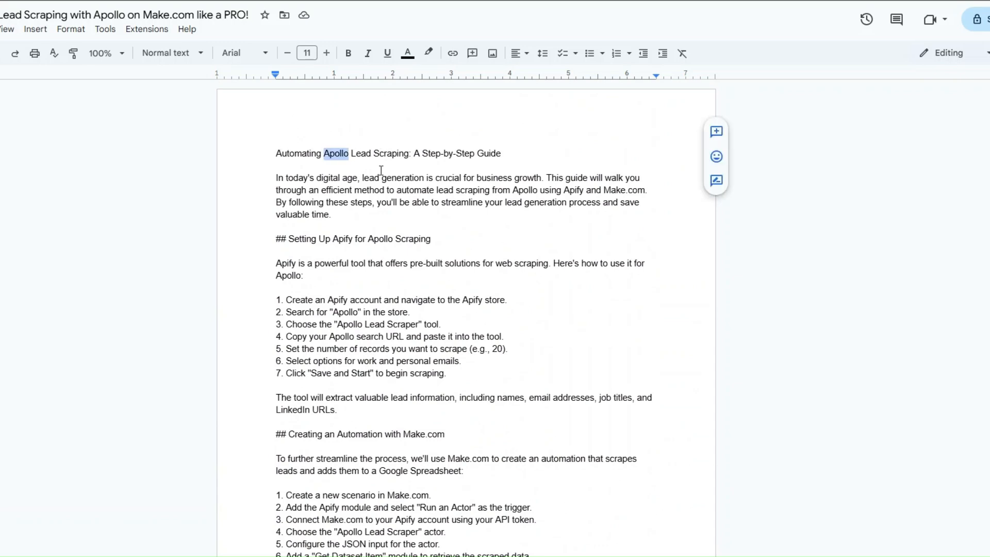
double_click(525, 161)
left_click(502, 218)
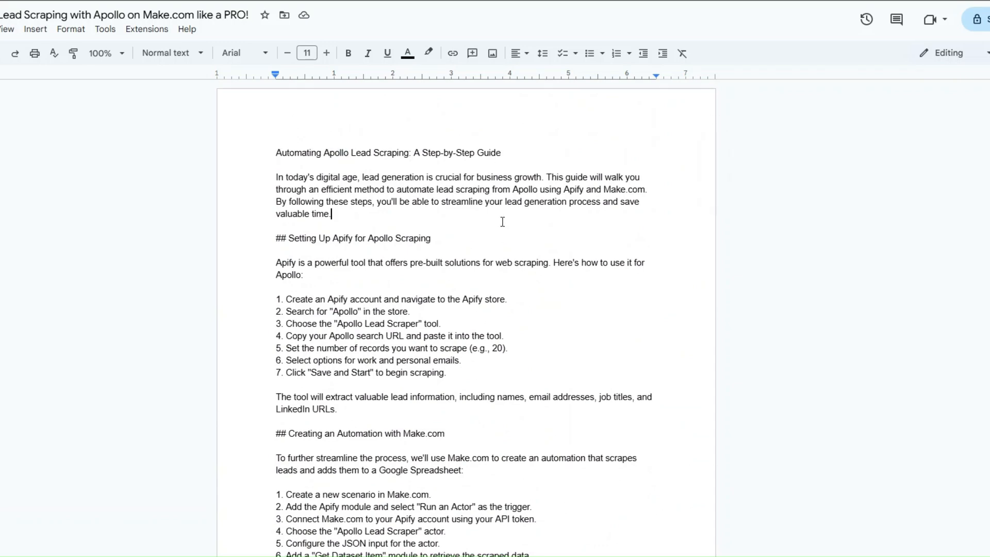
scroll(501, 222, "down", 5)
scroll(500, 224, "up", 5)
left_click_drag(254, 251, 320, 247)
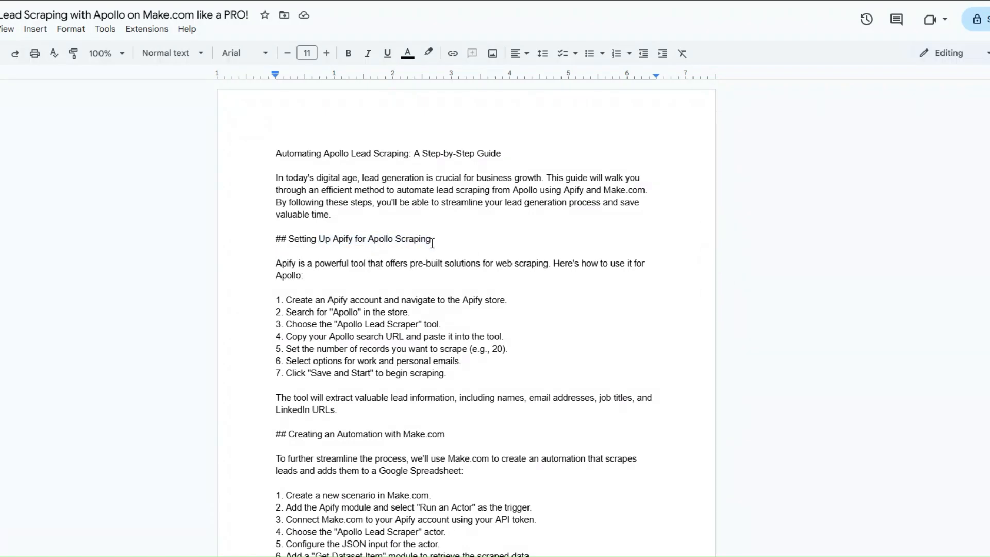
Step: Read the numbered steps under "Setting Up Apify for Apollo Scraping" and "Creating an Automation with Make.com" in the document
scroll(463, 245, "down", 1)
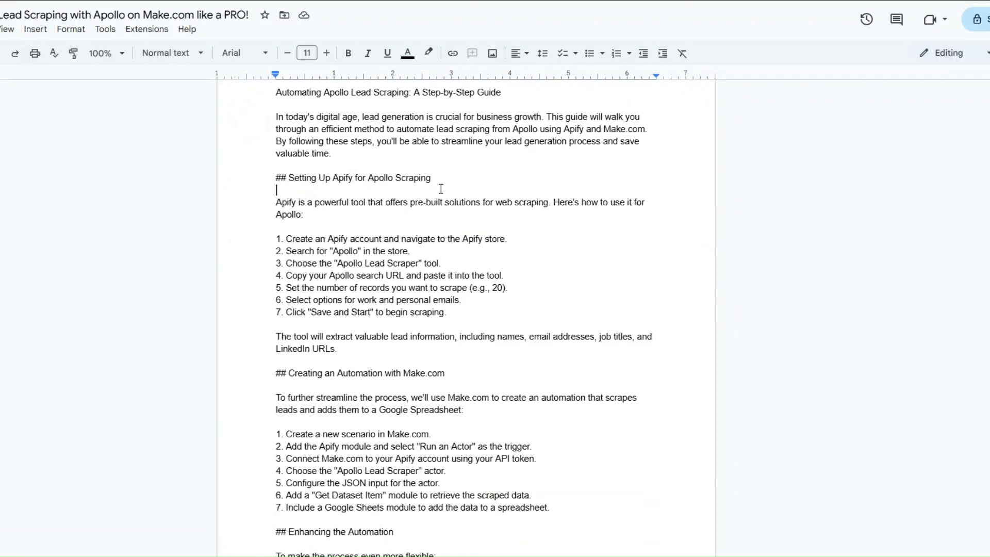
left_click_drag(268, 238, 457, 314)
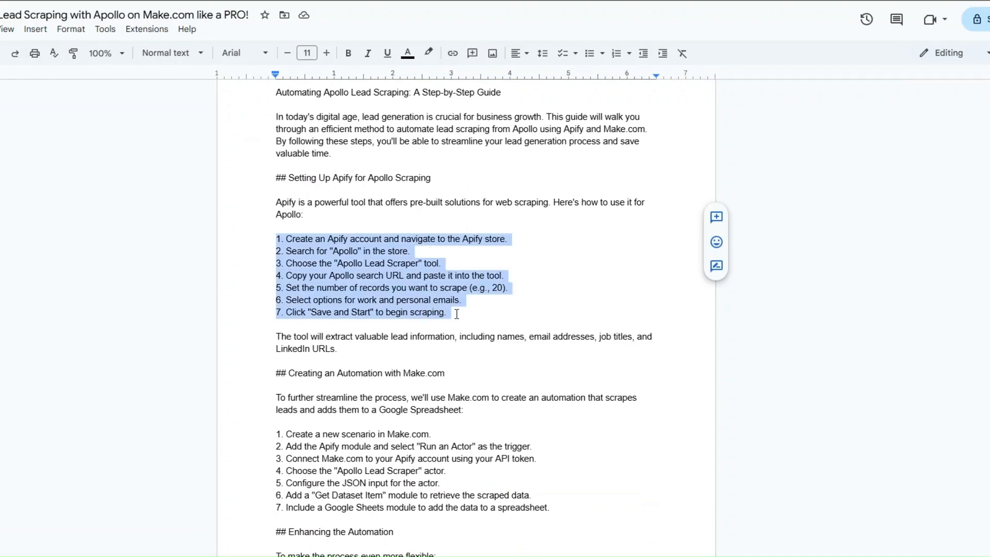
scroll(457, 314, "down", 3)
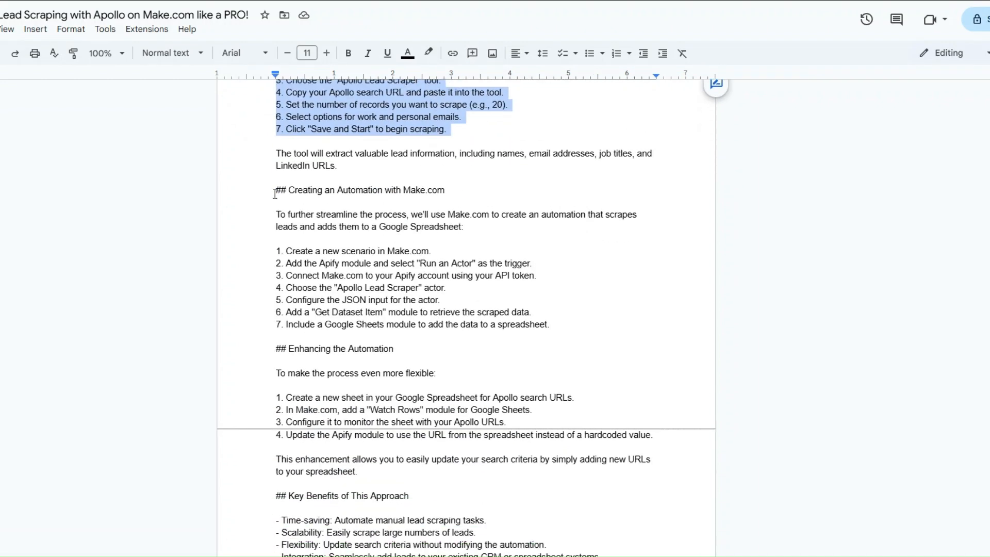
left_click_drag(275, 191, 462, 194)
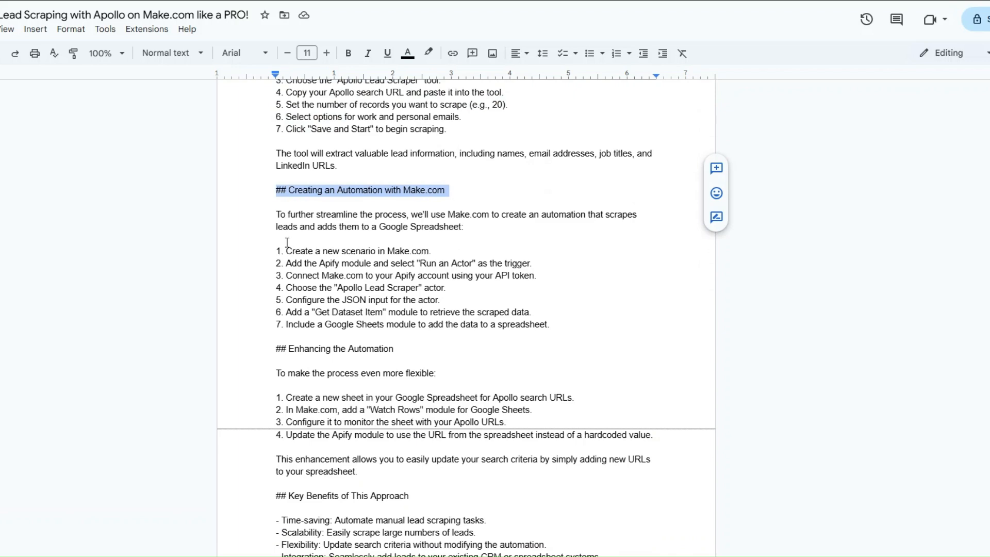
left_click_drag(276, 250, 567, 336)
scroll(567, 335, "down", 3)
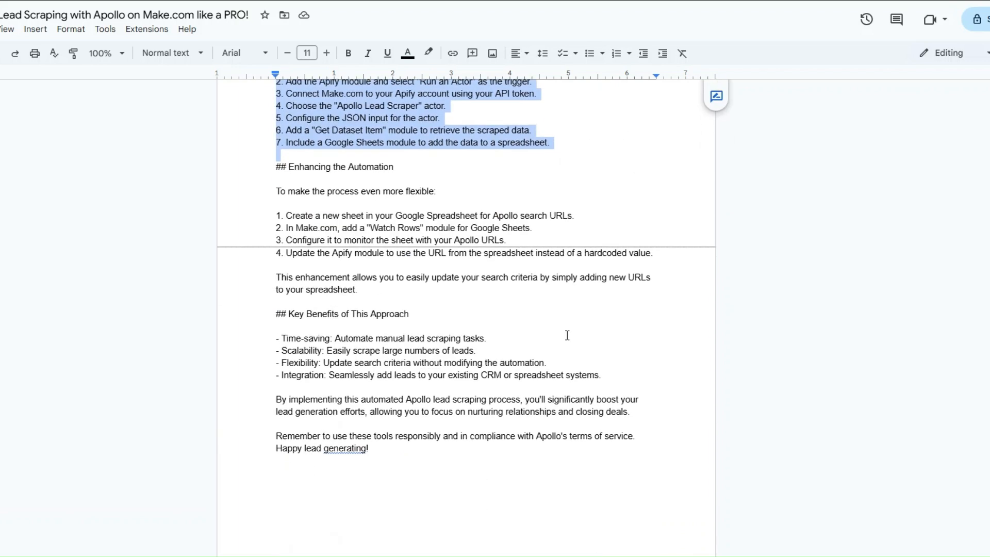
Step: Read the "Enhancing the Automation" and "Key Benefits of This Approach" sections, and skim the whole blog post again
left_click_drag(275, 165, 403, 170)
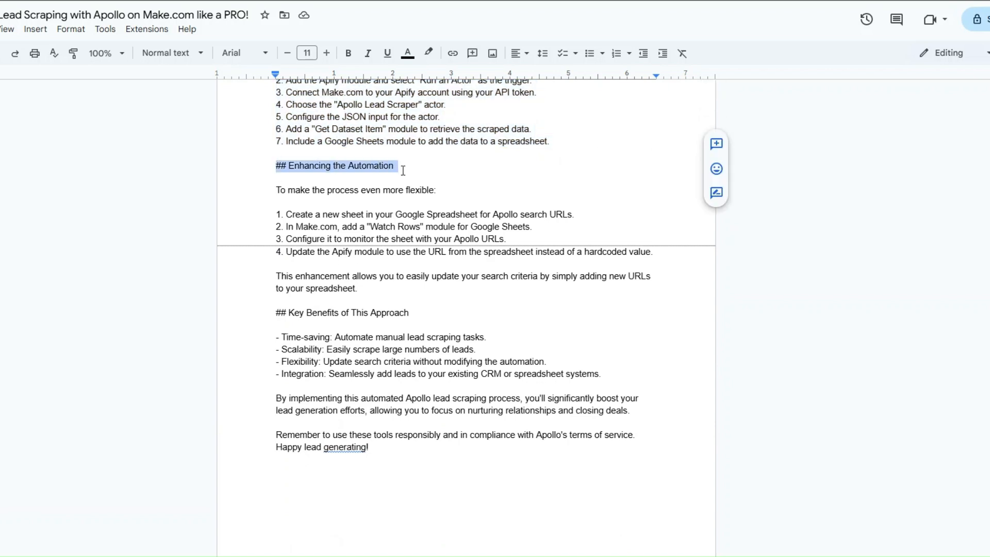
left_click_drag(276, 202, 653, 253)
left_click_drag(273, 313, 432, 312)
left_click(267, 335)
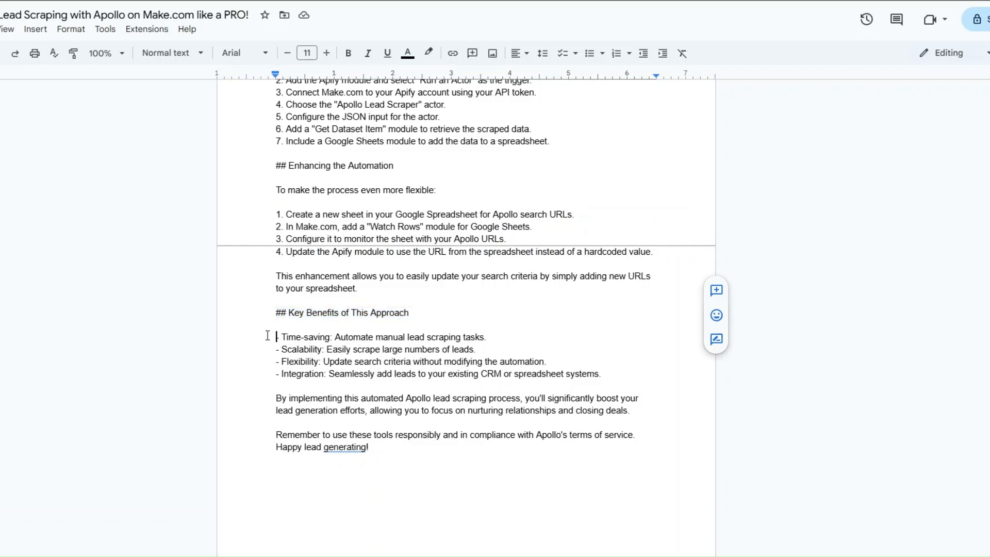
left_click_drag(267, 336, 603, 375)
left_click(594, 398)
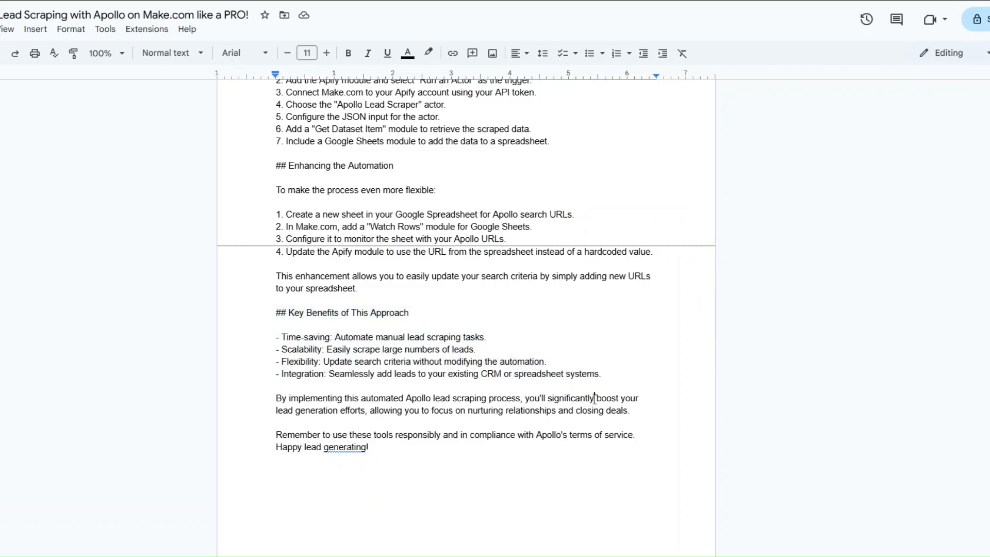
scroll(594, 399, "up", 8)
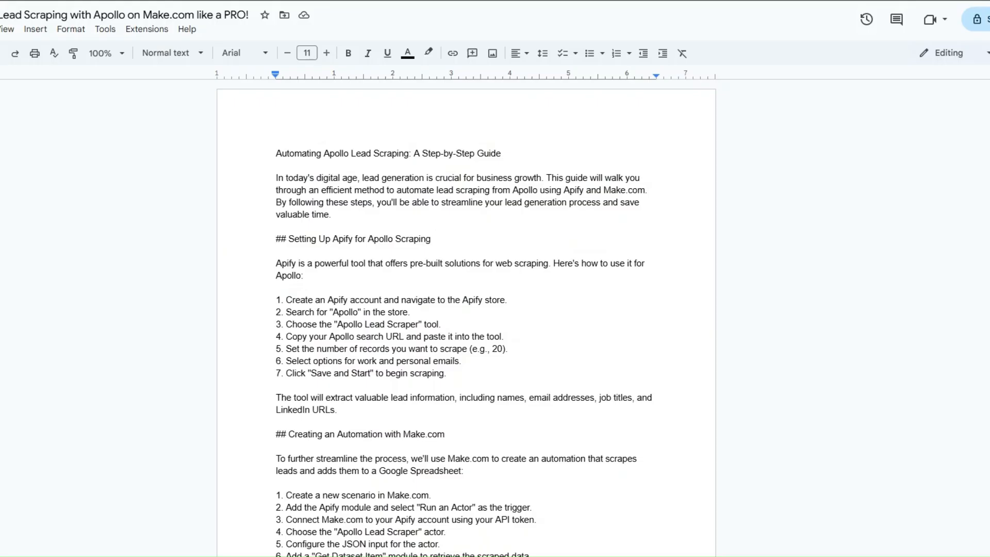
scroll(467, 259, "down", 8)
scroll(467, 259, "up", 8)
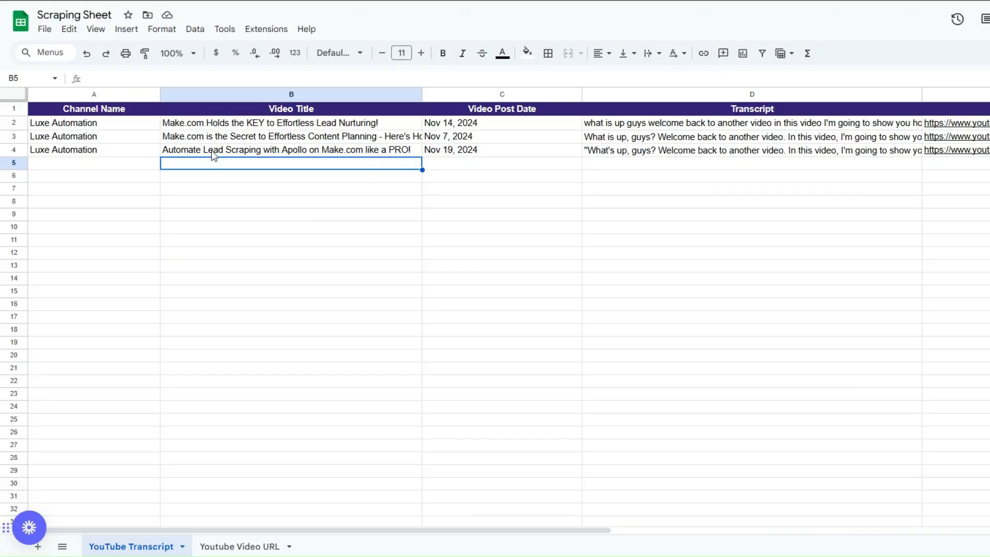
Step: View the full transcript in row 4 of the Scraping Sheet and return to the Make scenario to look over its modules
double_click(665, 155)
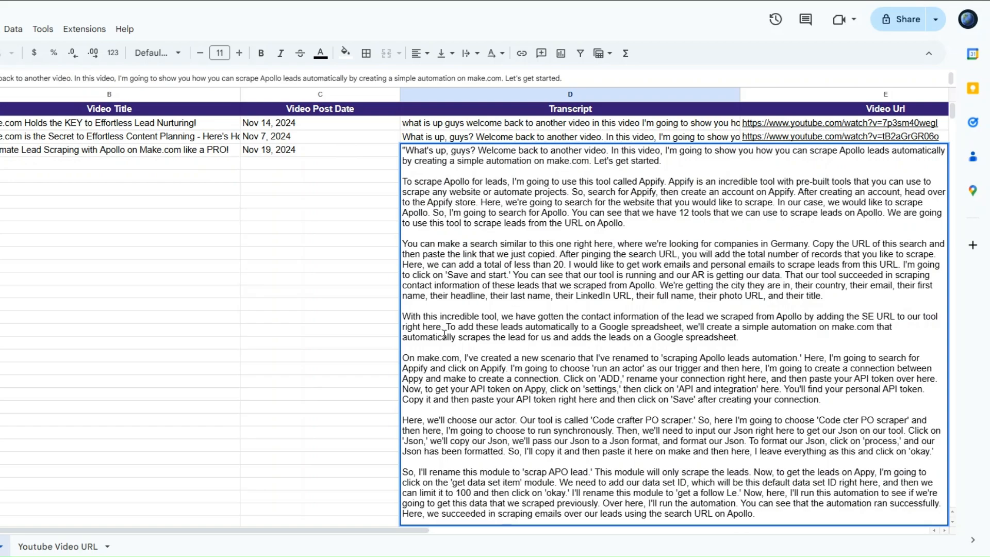
left_click(312, 303)
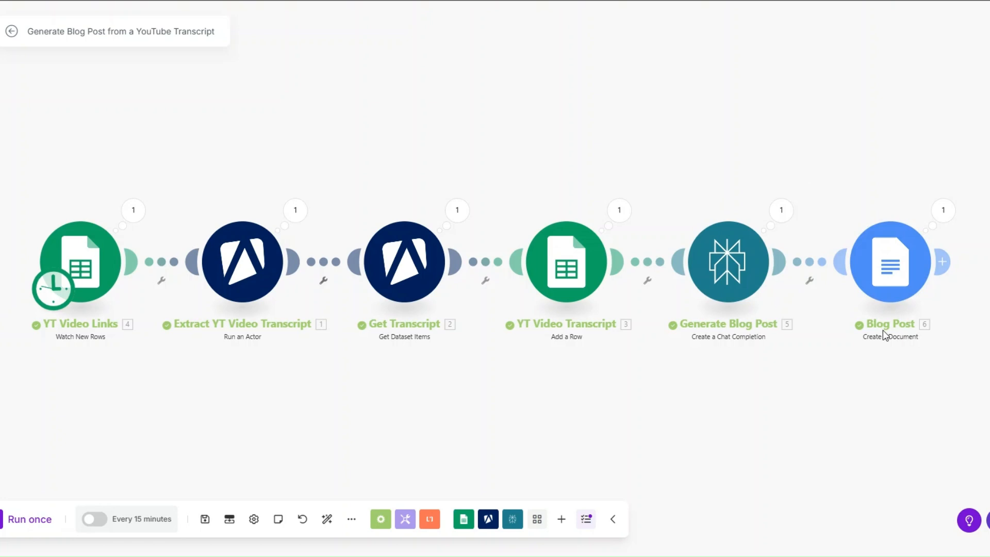
left_click_drag(597, 393, 605, 393)
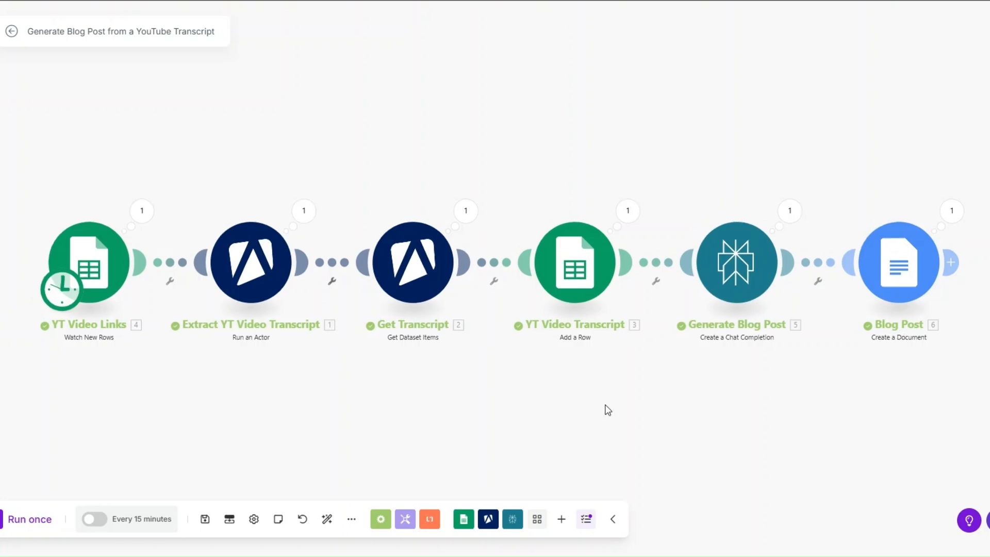